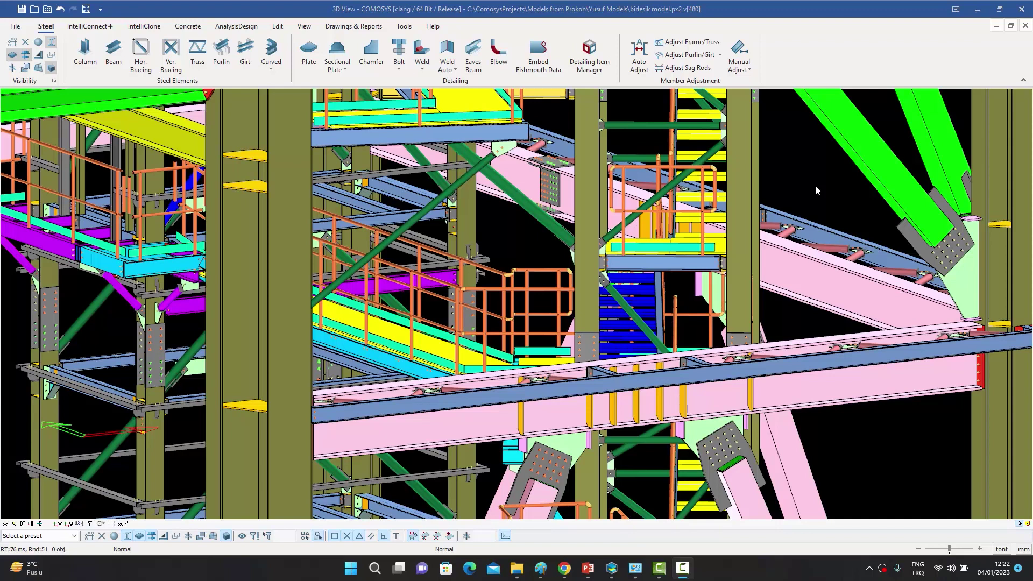
Step: Zoom out to show the whole steel tower and recentre it on its upper levels
scroll(584, 270, down, 1)
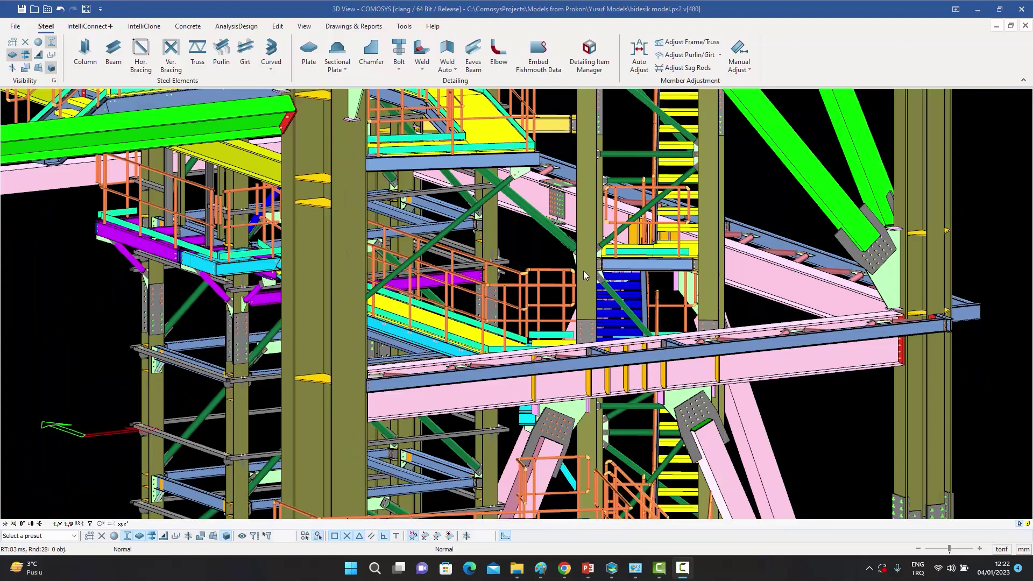
scroll(583, 270, down, 1)
scroll(583, 274, down, 1)
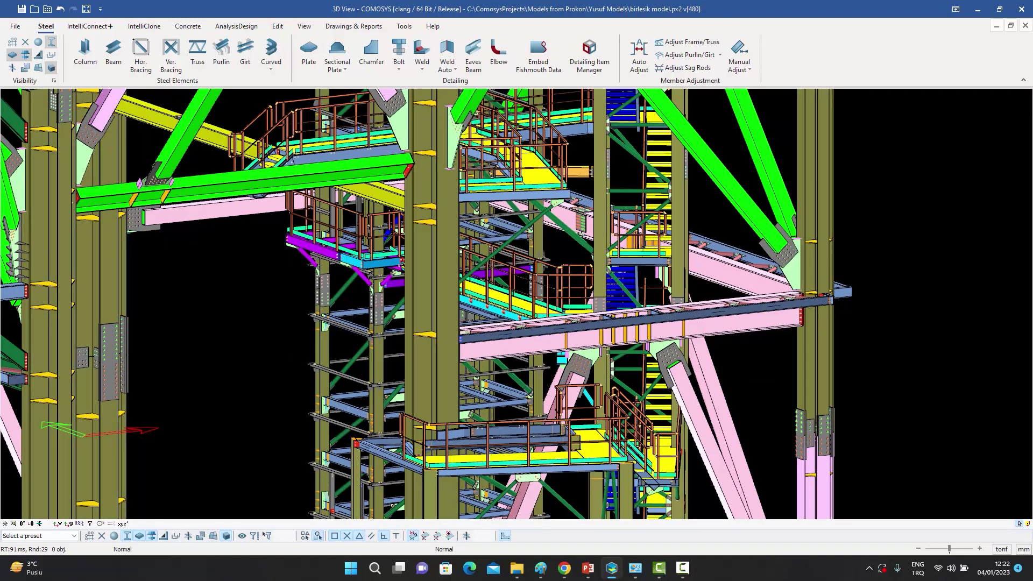
scroll(594, 282, down, 6)
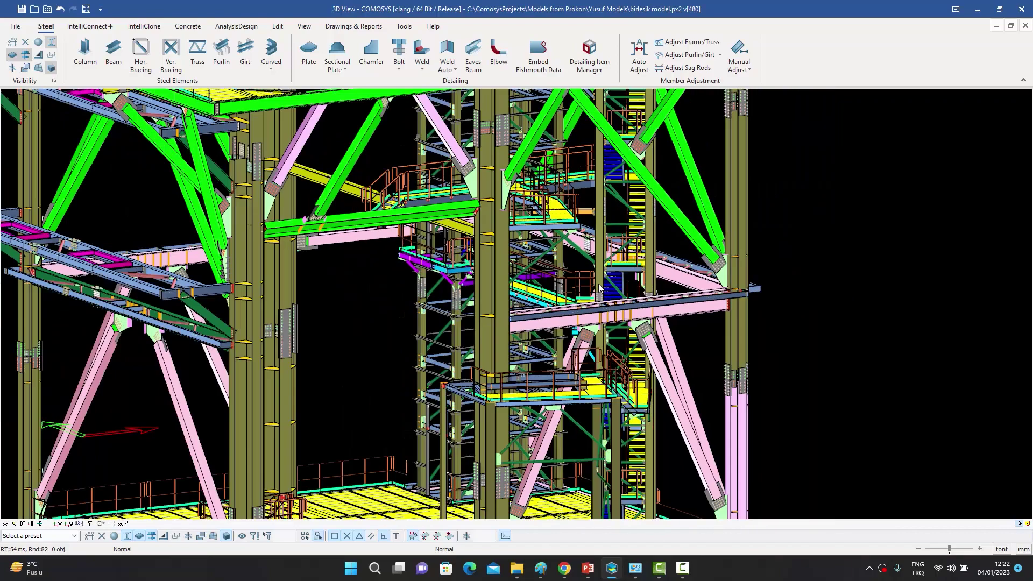
scroll(593, 282, up, 2)
middle_drag(594, 282, 628, 463)
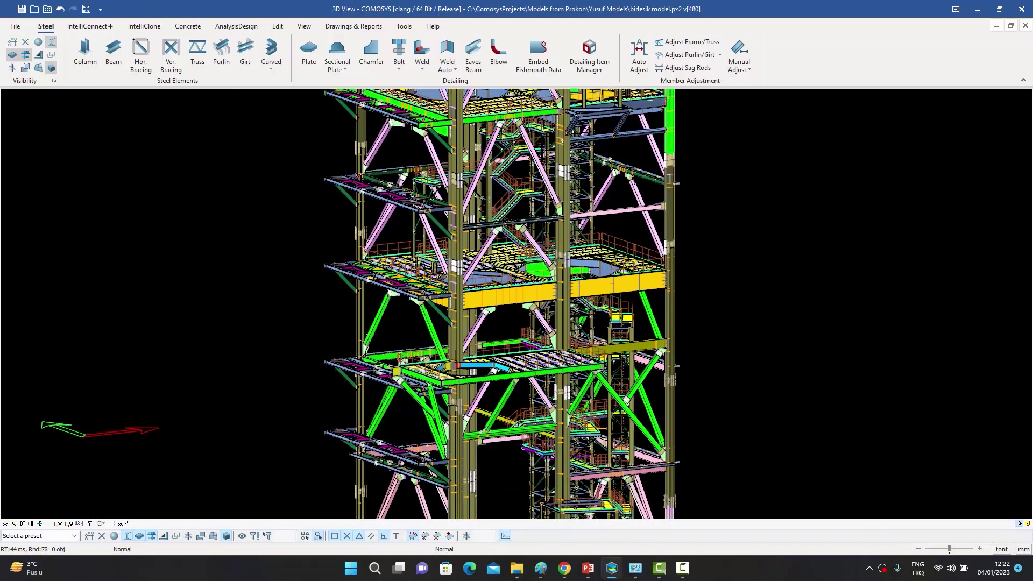
middle_drag(533, 291, 526, 342)
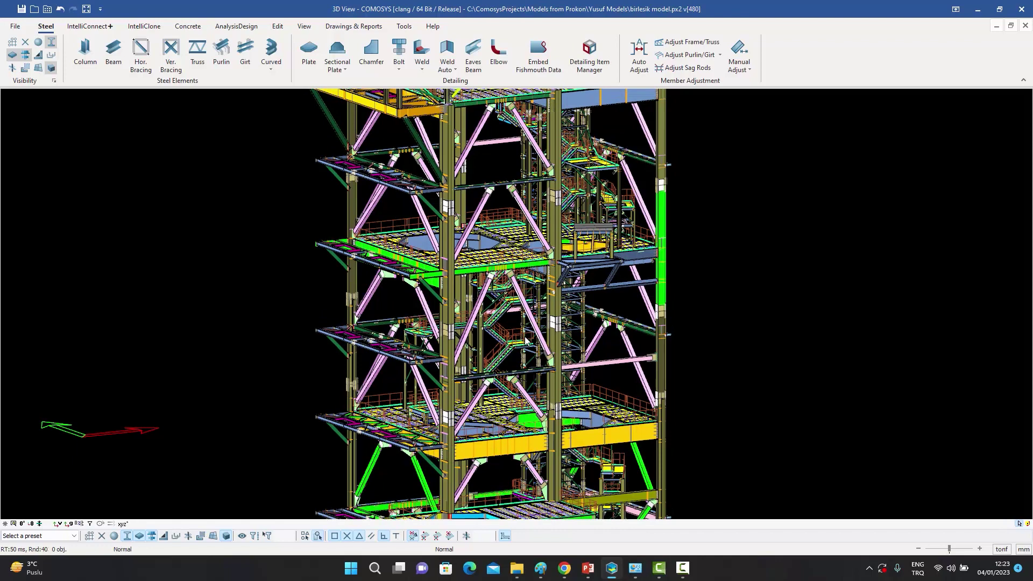
Step: Pan down the tower to the concrete base, then back up to the upper levels
scroll(519, 355, down, 5)
scroll(523, 366, down, 5)
scroll(507, 278, down, 3)
scroll(508, 278, down, 3)
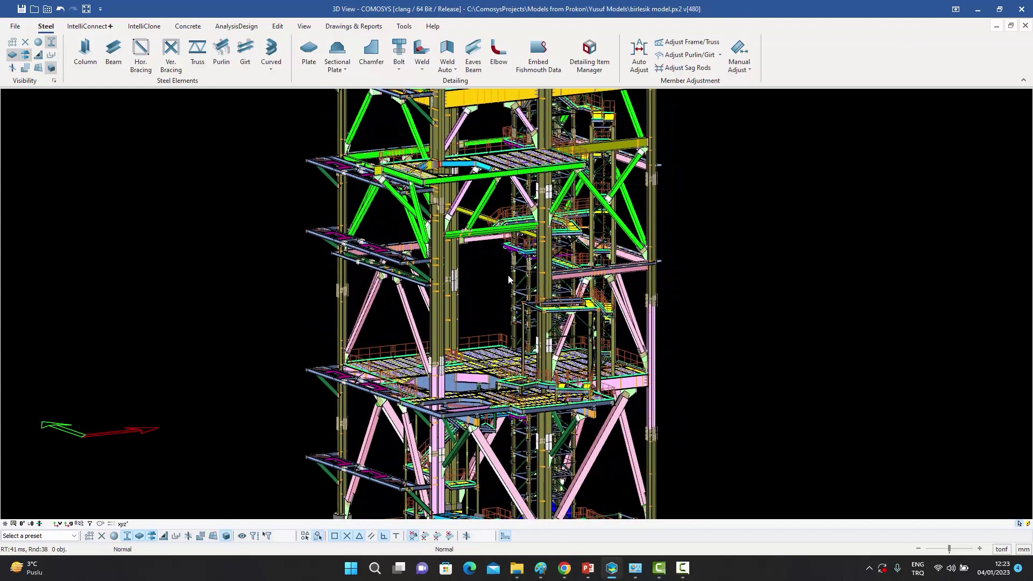
scroll(508, 279, down, 3)
scroll(520, 372, down, 3)
middle_drag(520, 373, 520, 318)
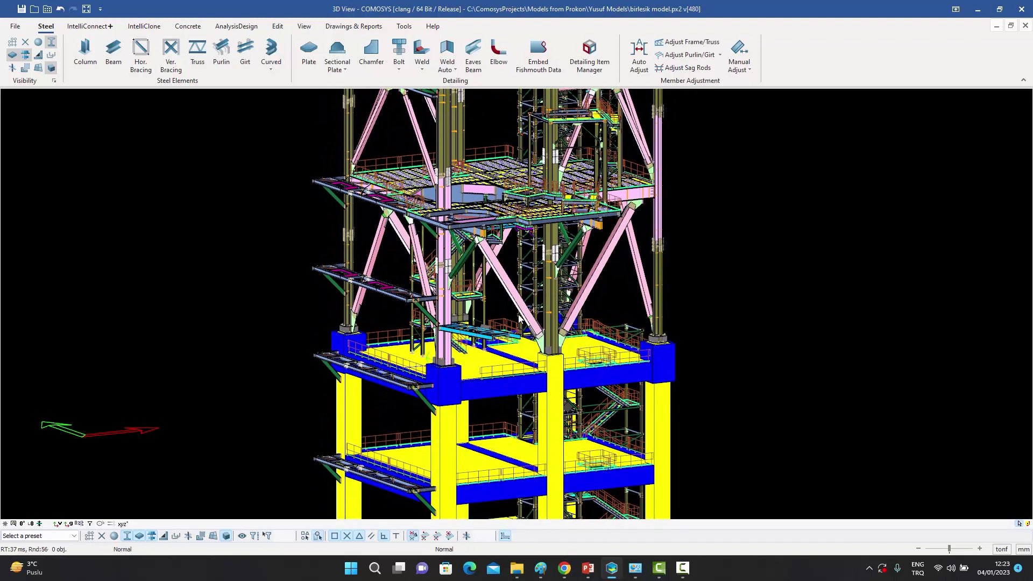
middle_drag(520, 333, 525, 304)
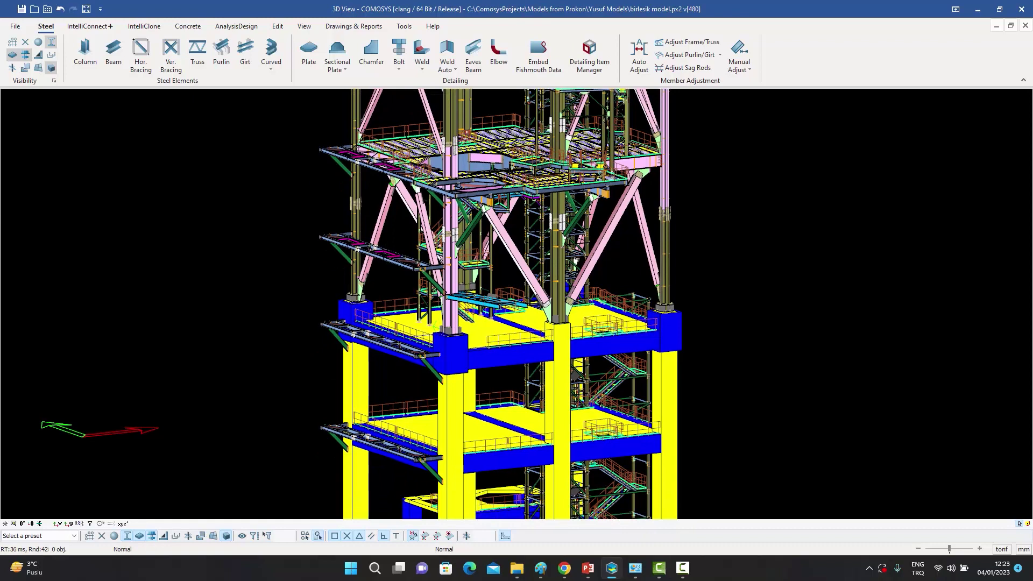
middle_drag(533, 388, 536, 360)
middle_drag(531, 291, 520, 403)
middle_drag(528, 299, 528, 361)
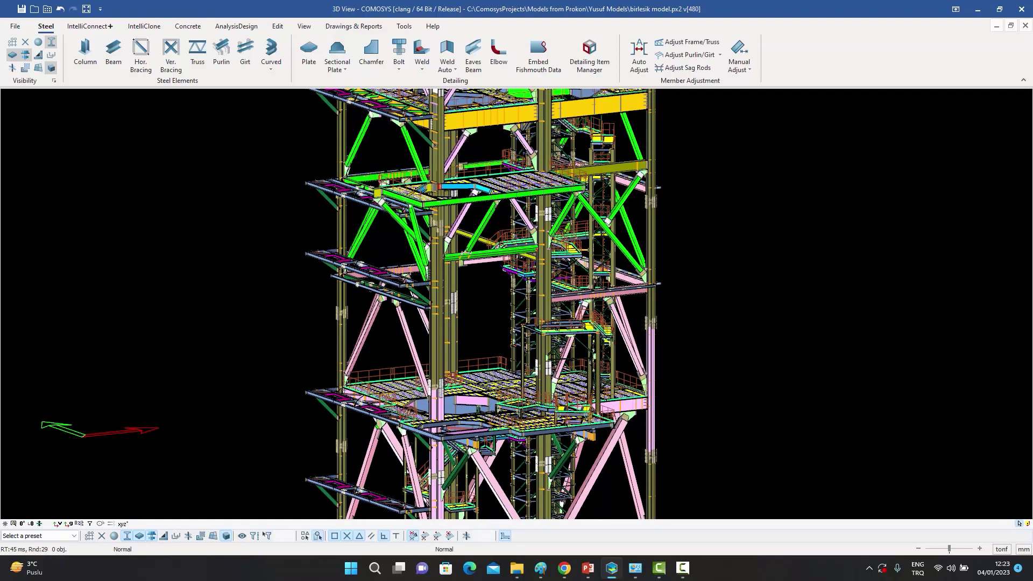
Step: Zoom in on the cyan and green walkway beams, the bracing below, and the central column connection
middle_drag(462, 220, 464, 282)
scroll(464, 282, up, 6)
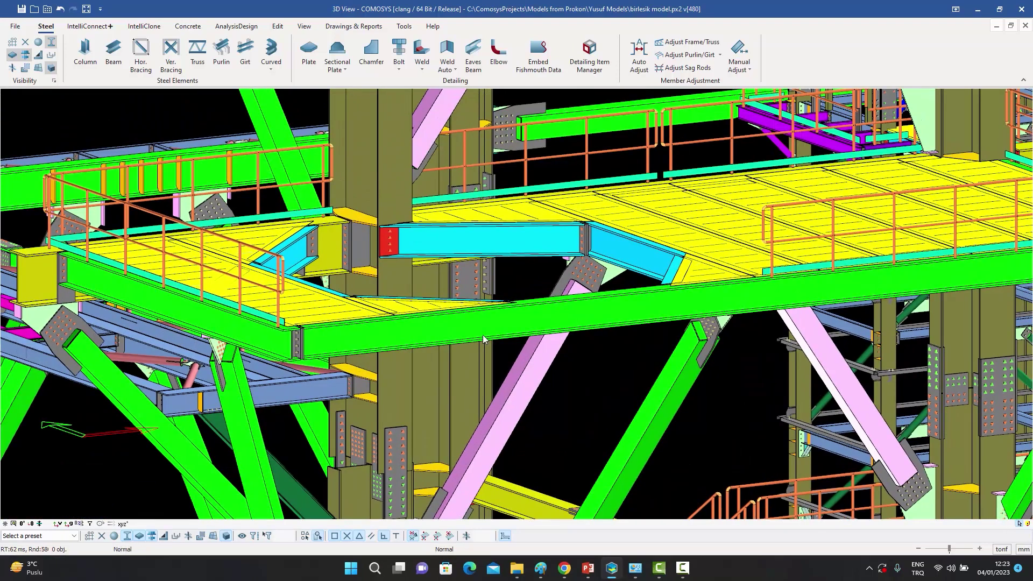
middle_drag(505, 325, 508, 360)
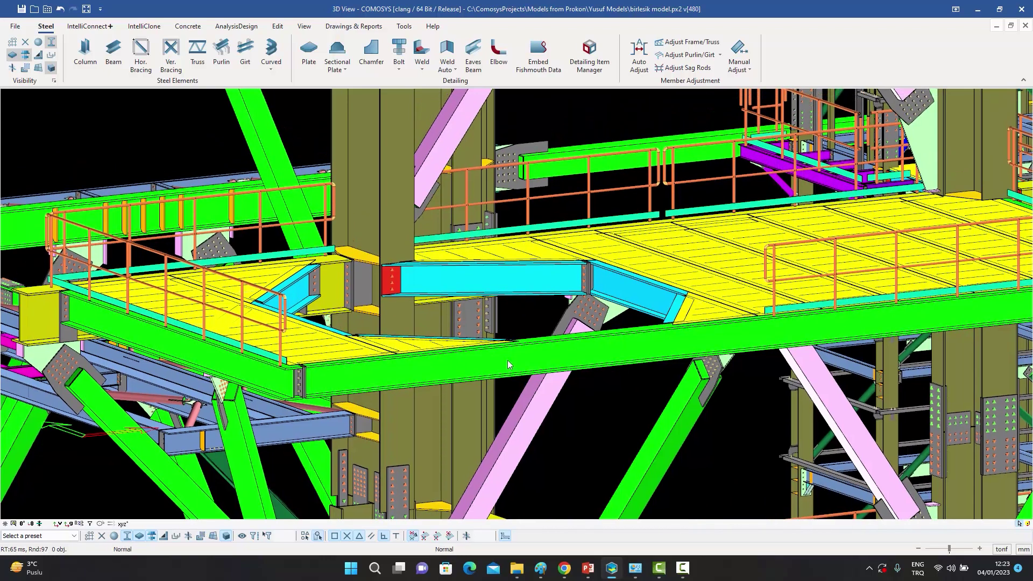
middle_drag(447, 347, 505, 291)
scroll(503, 332, up, 5)
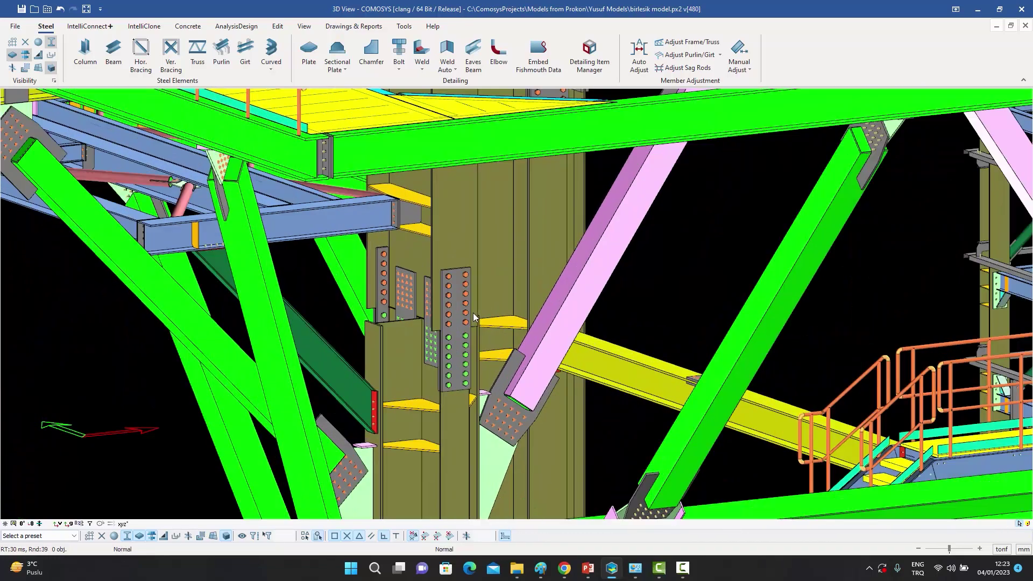
middle_drag(460, 356, 462, 70)
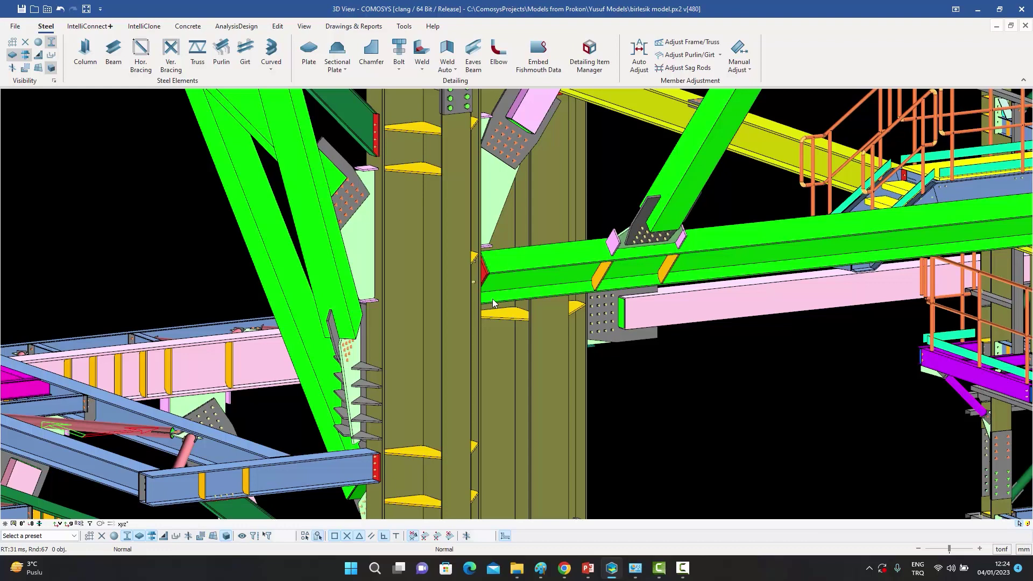
scroll(505, 288, up, 6)
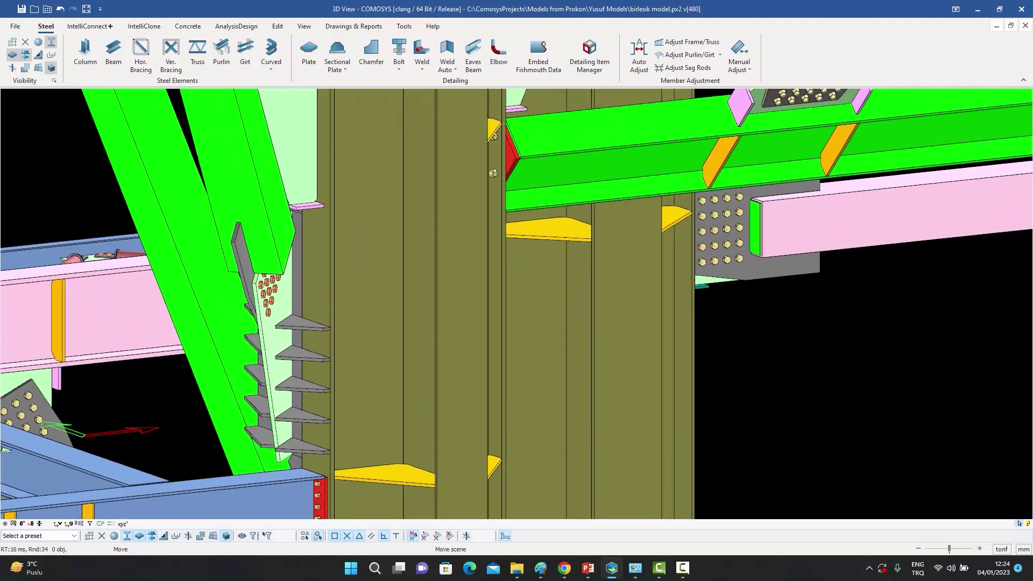
middle_drag(505, 289, 578, 306)
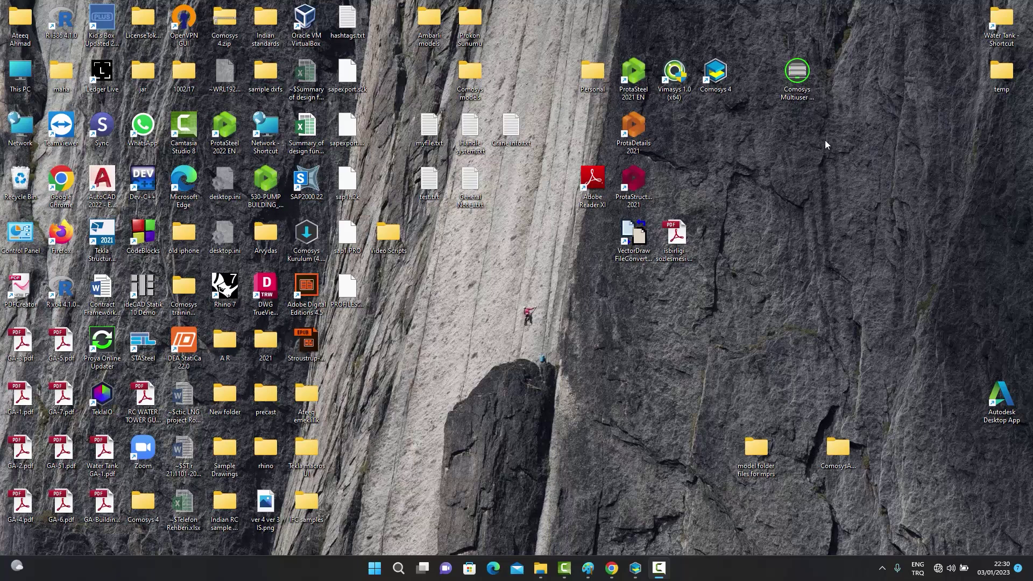
Step: Start the Comosys Multiuser Server Installer.exe from the desktop
click(800, 92)
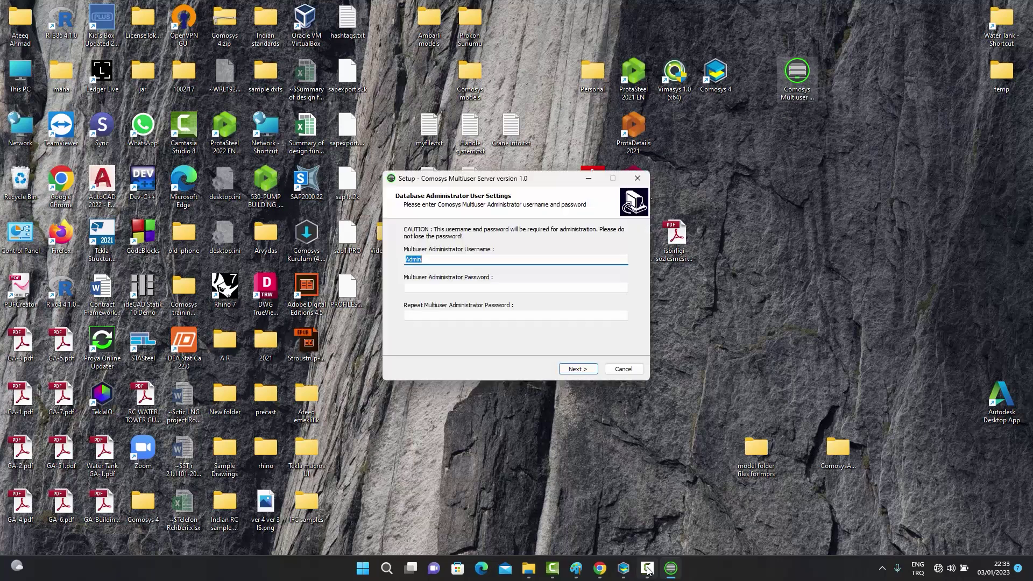
Step: Enter the Admin password in Password and Repeat Password, then go to the next page
click(648, 571)
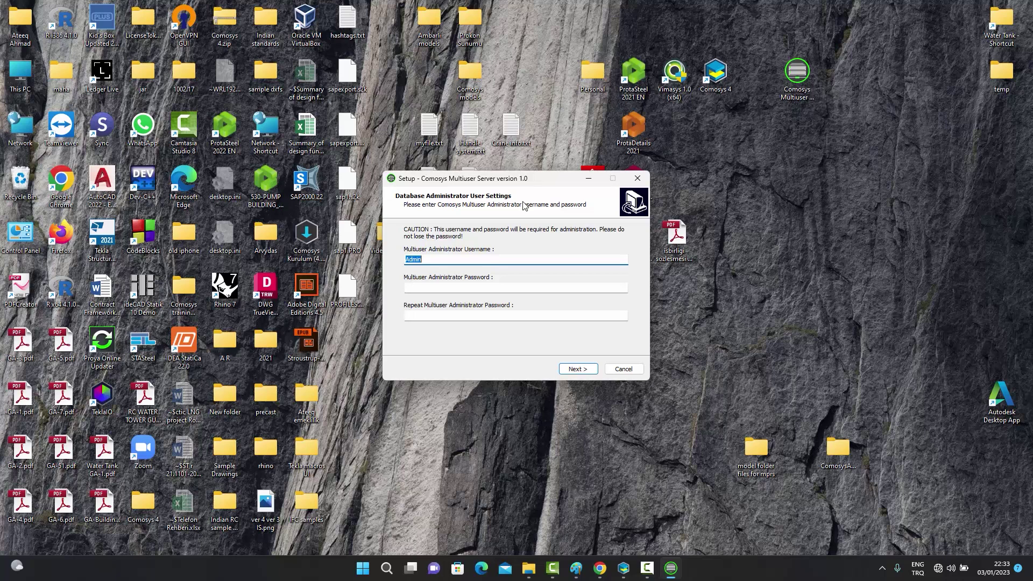
click(441, 288)
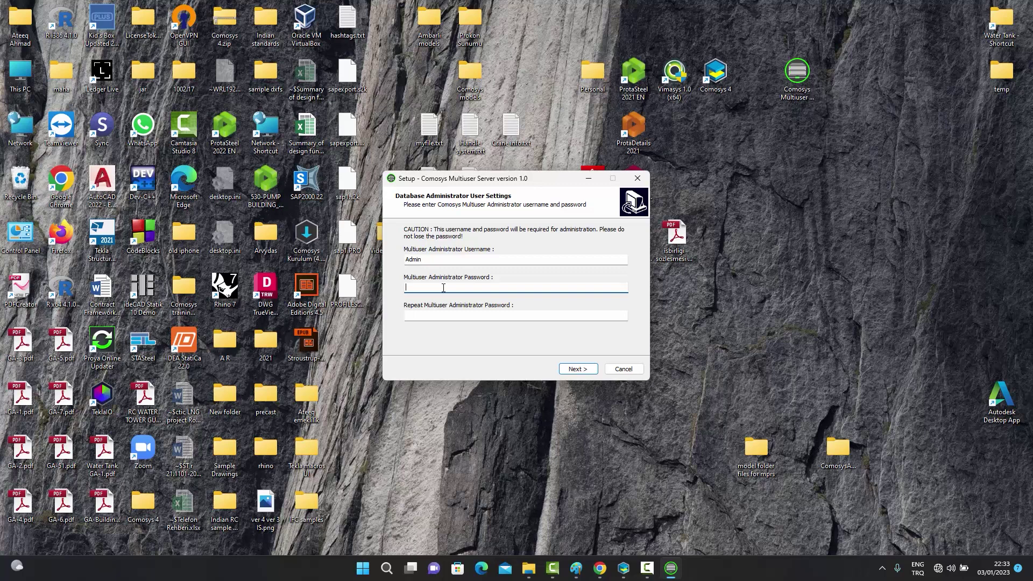
text(•••••)
click(435, 317)
text(•••••)
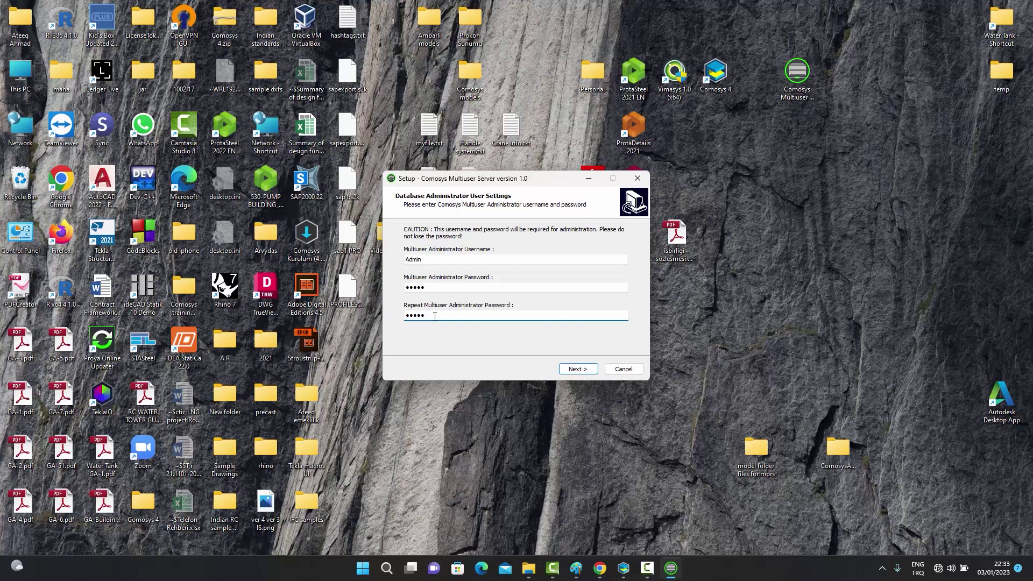
click(578, 370)
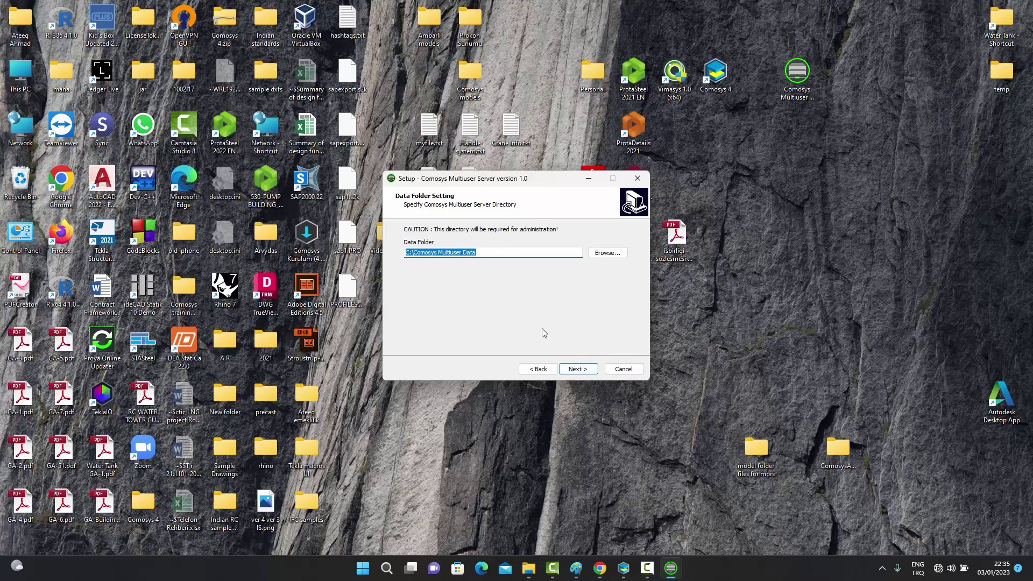
Step: Accept C:\Comosys Multiuser Data as the data folder and continue
click(578, 370)
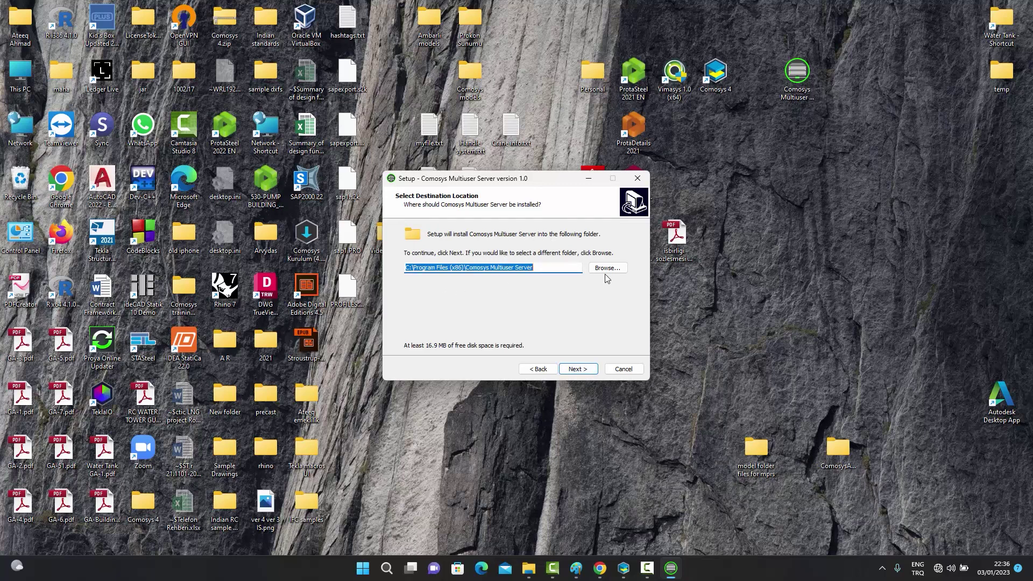
Step: Keep the default install location and Start Menu folder, install, and finish the wizard
click(577, 369)
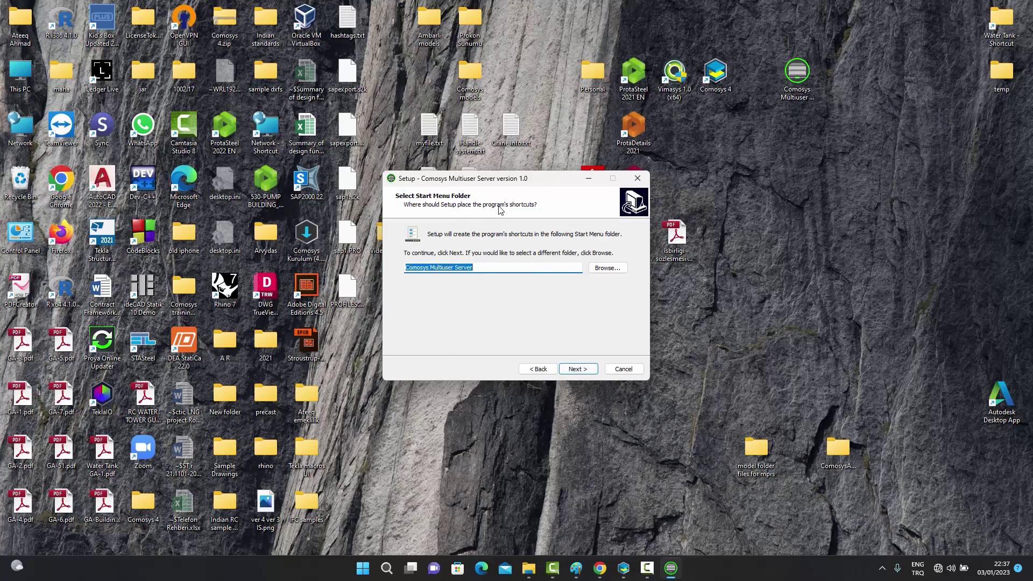
click(576, 369)
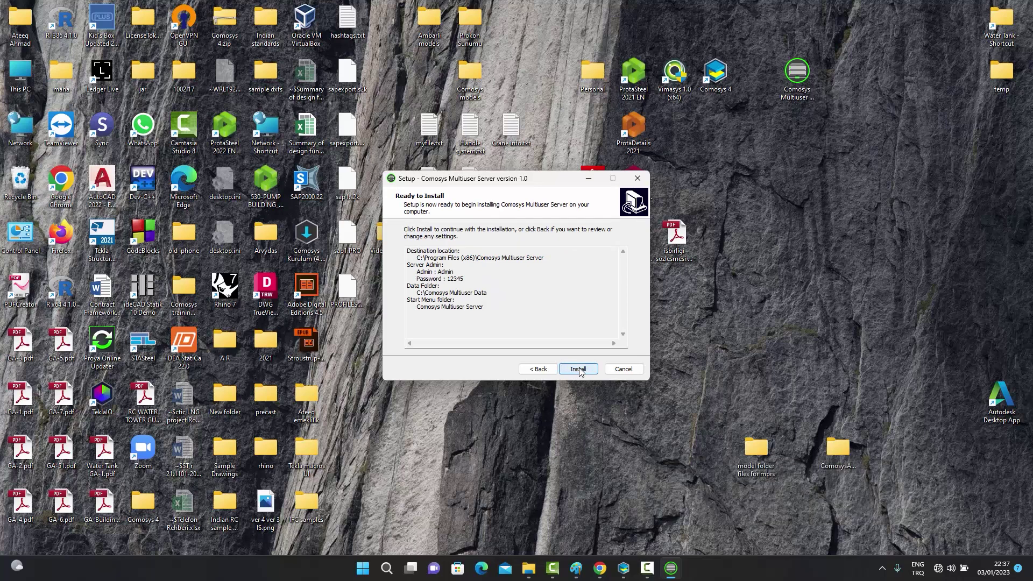
click(579, 370)
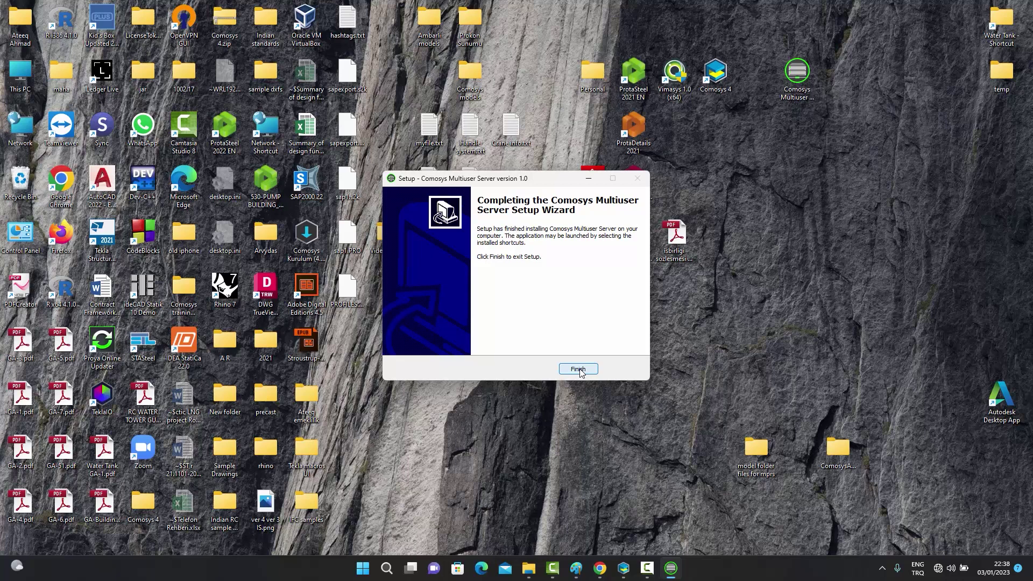
click(579, 369)
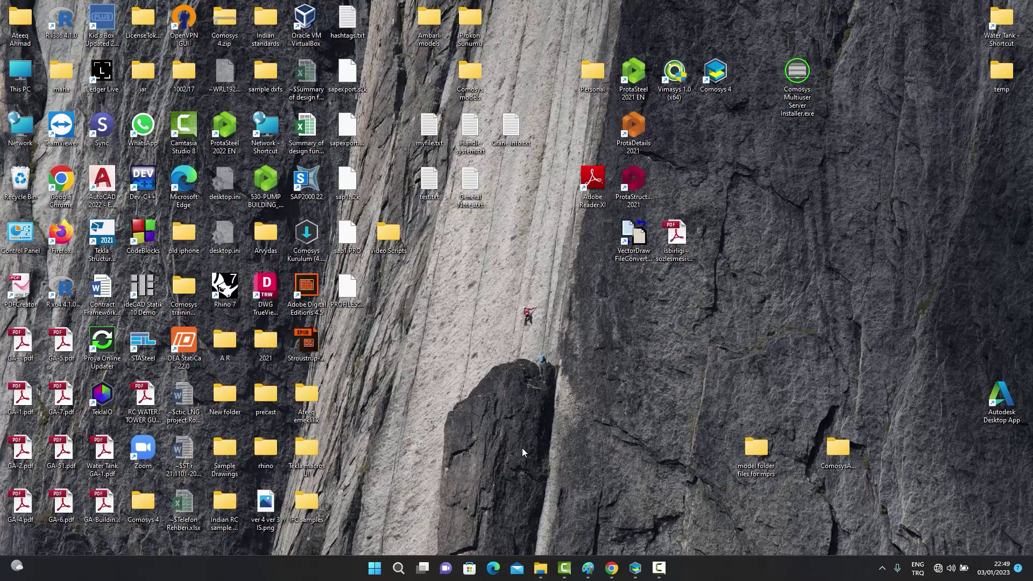
Step: Launch Comosys Multiuser Server from Start and log in as Admin with the administrator password
click(375, 571)
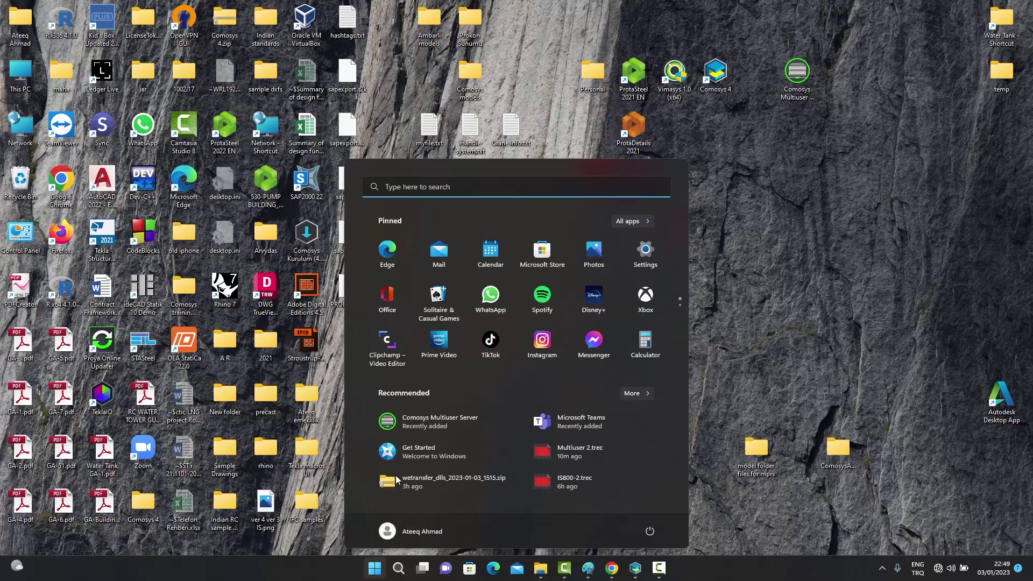
click(431, 423)
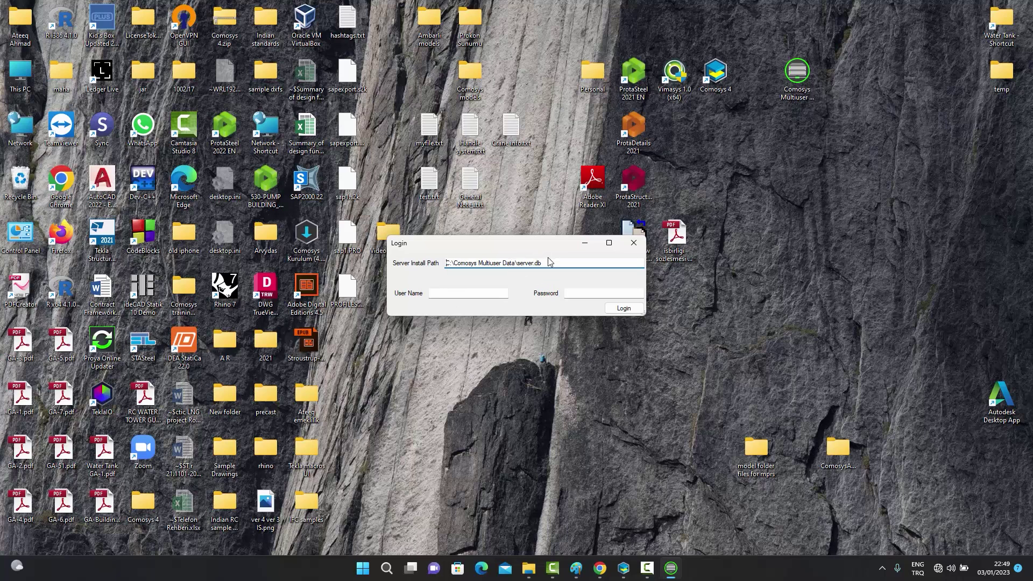
click(465, 291)
text(Ad)
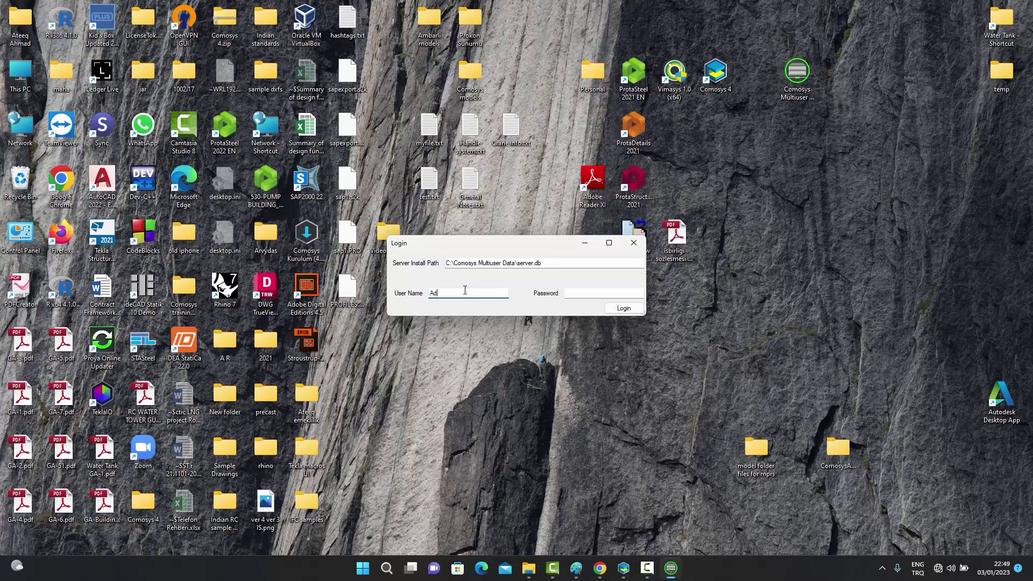
text(min)
click(594, 293)
click(620, 308)
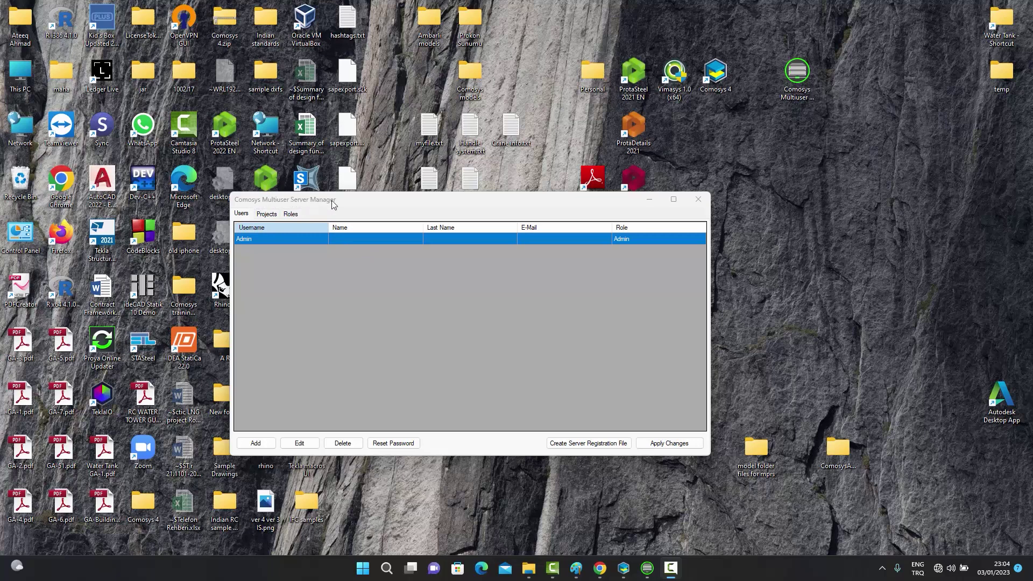
click(243, 215)
click(268, 215)
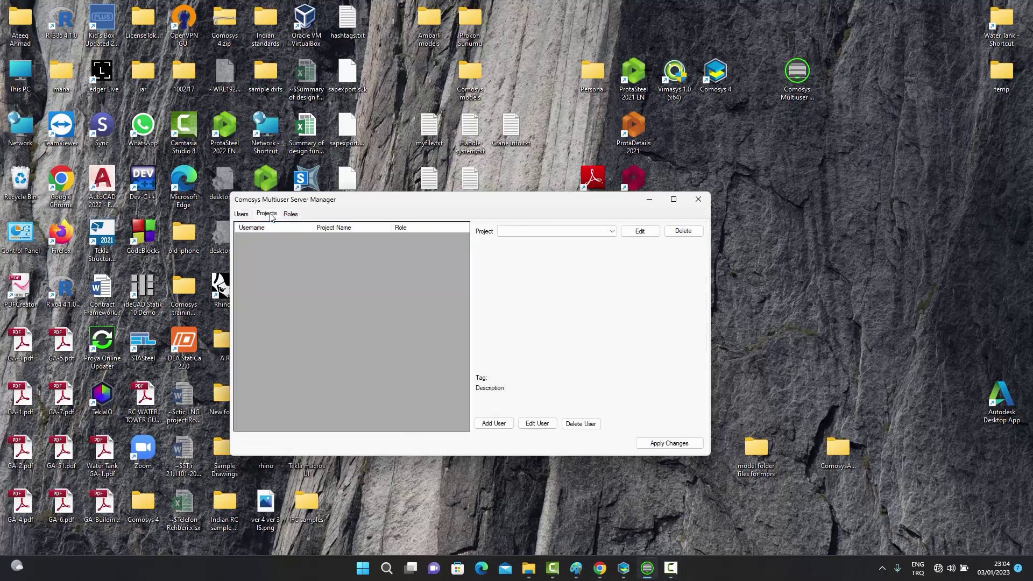
click(292, 215)
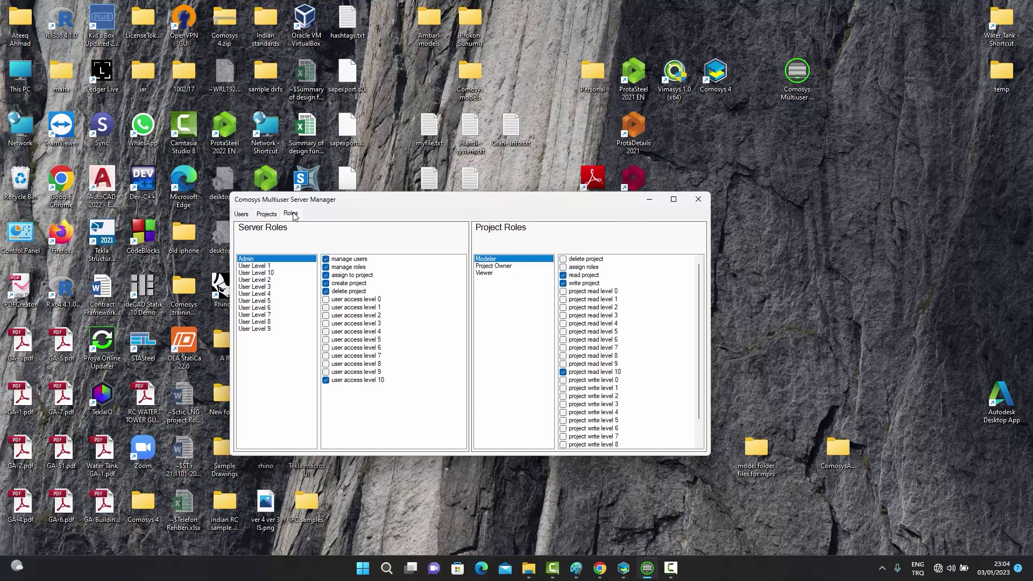
click(241, 216)
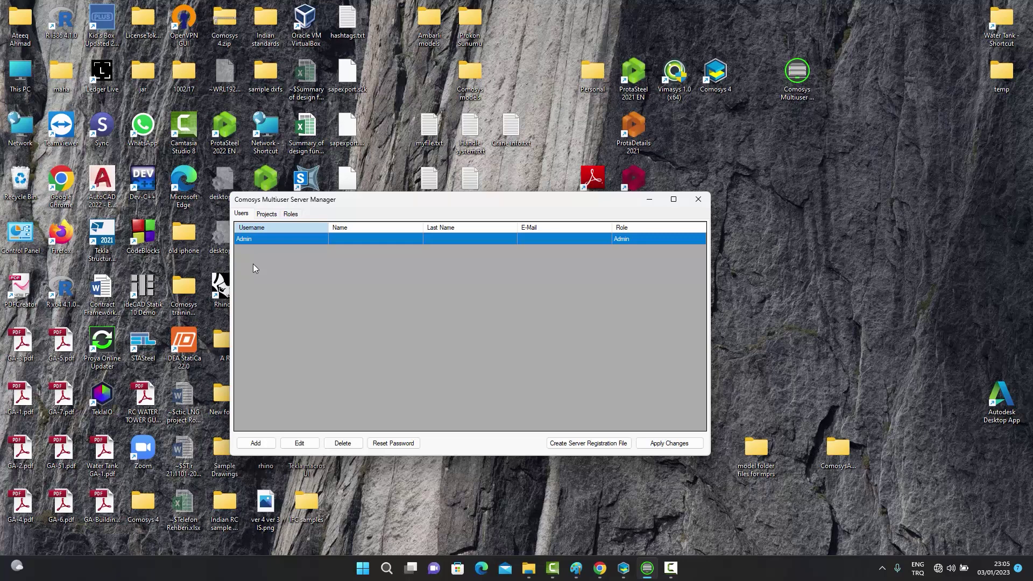
Step: Open the Roles page and inspect server roles User Level 1 through 6, 9 and 10
click(291, 215)
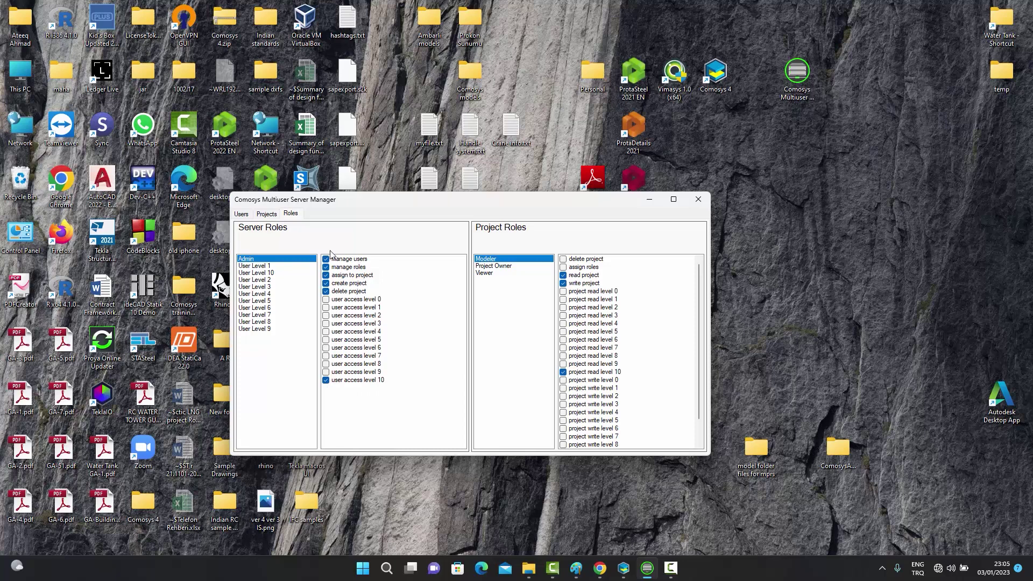
click(262, 267)
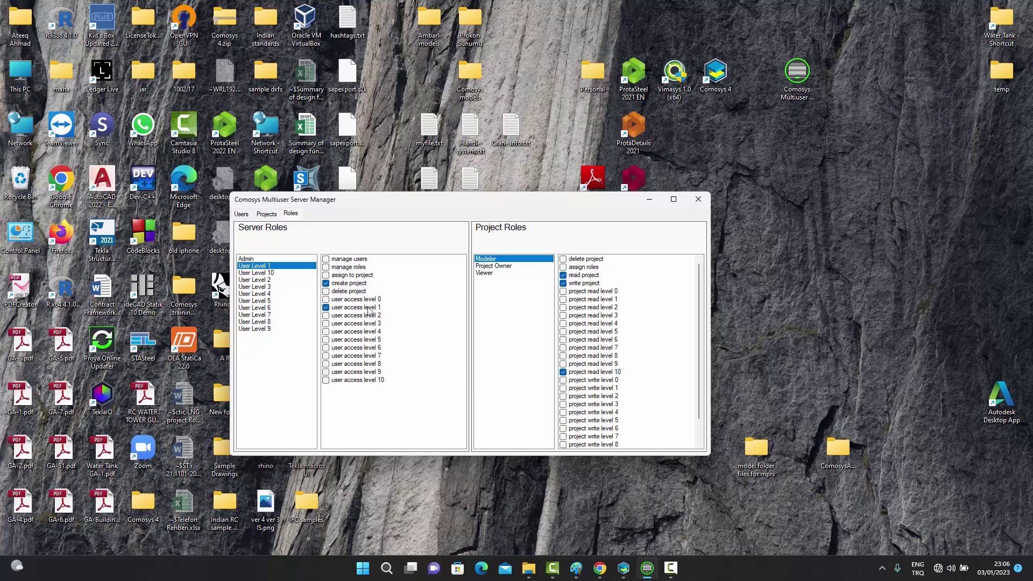
click(269, 280)
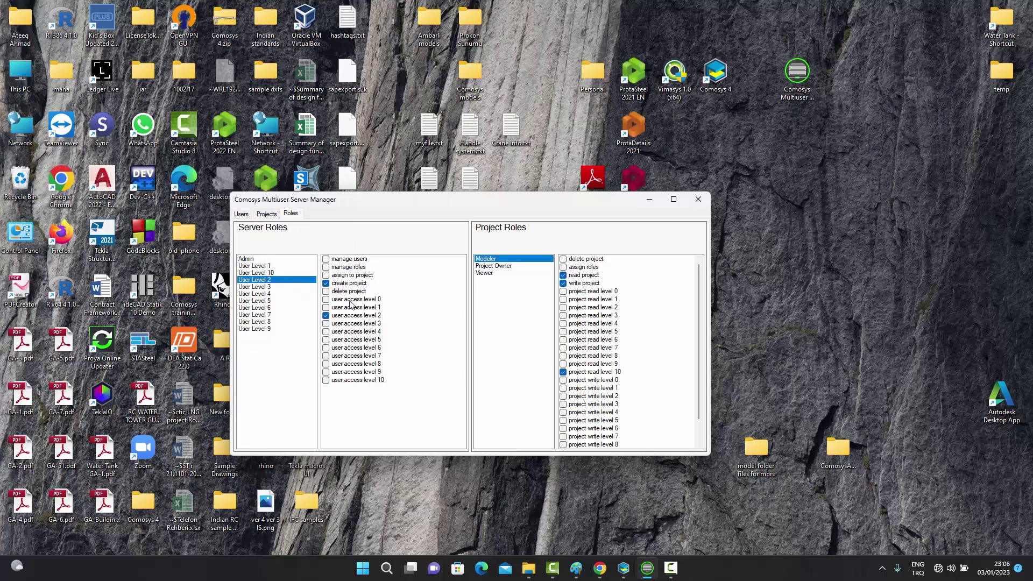
click(271, 287)
click(269, 294)
click(268, 301)
click(267, 307)
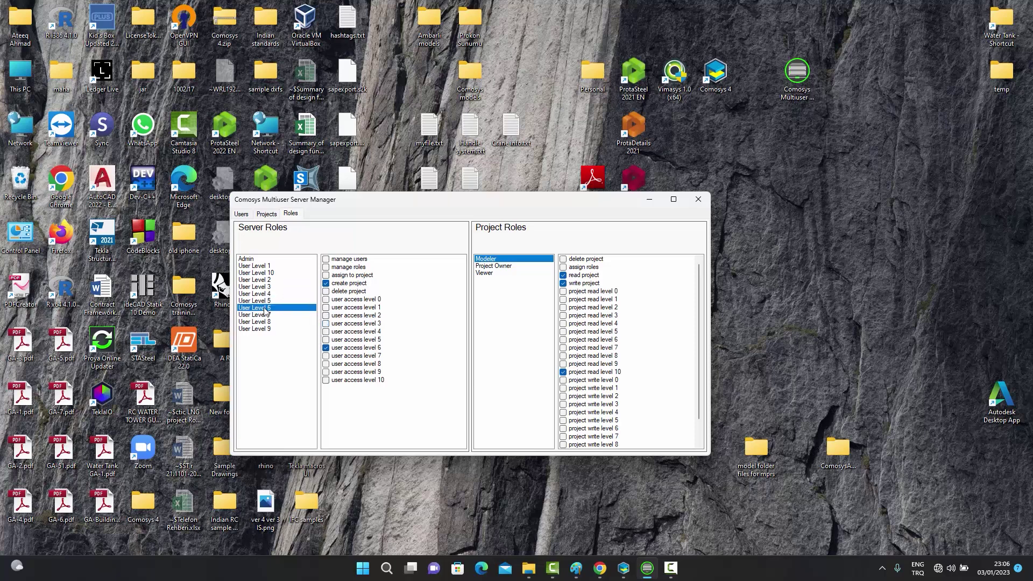
click(263, 329)
click(265, 273)
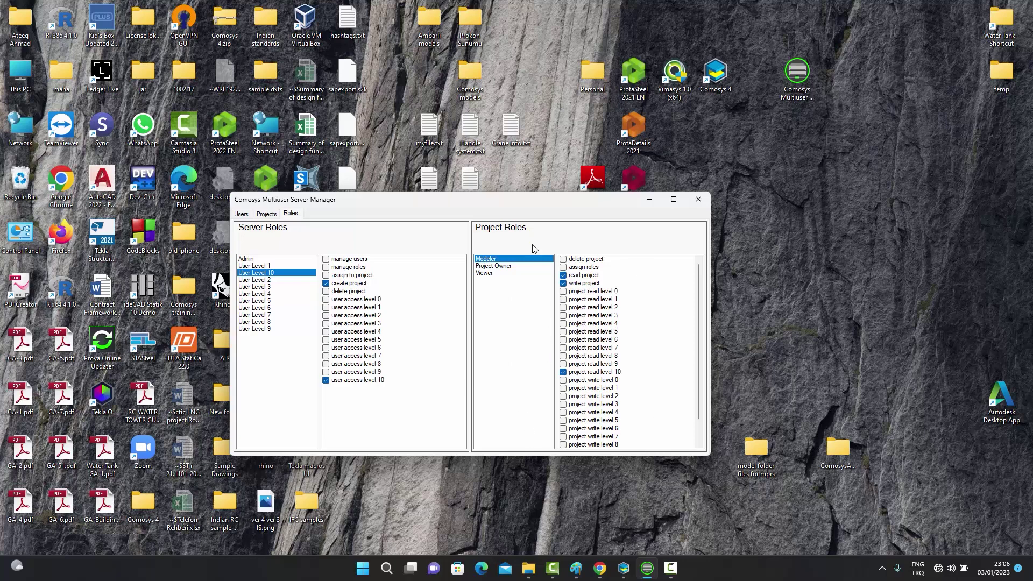
click(505, 266)
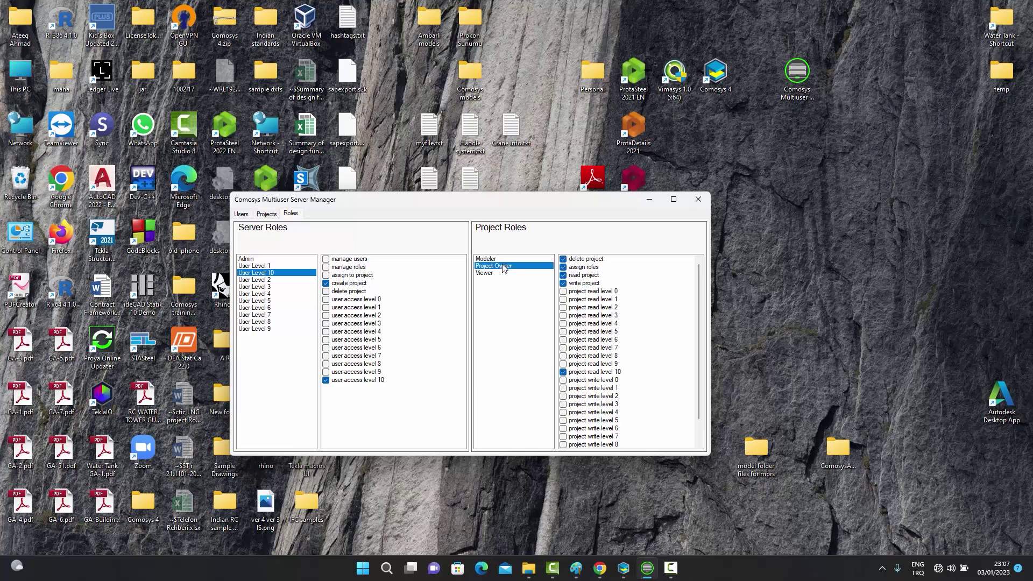
click(485, 274)
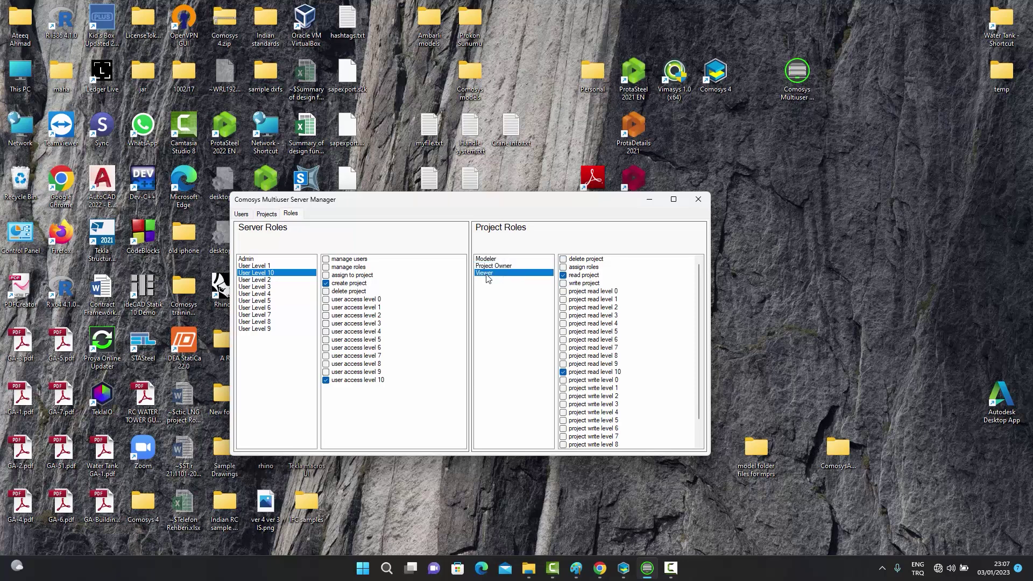
click(502, 267)
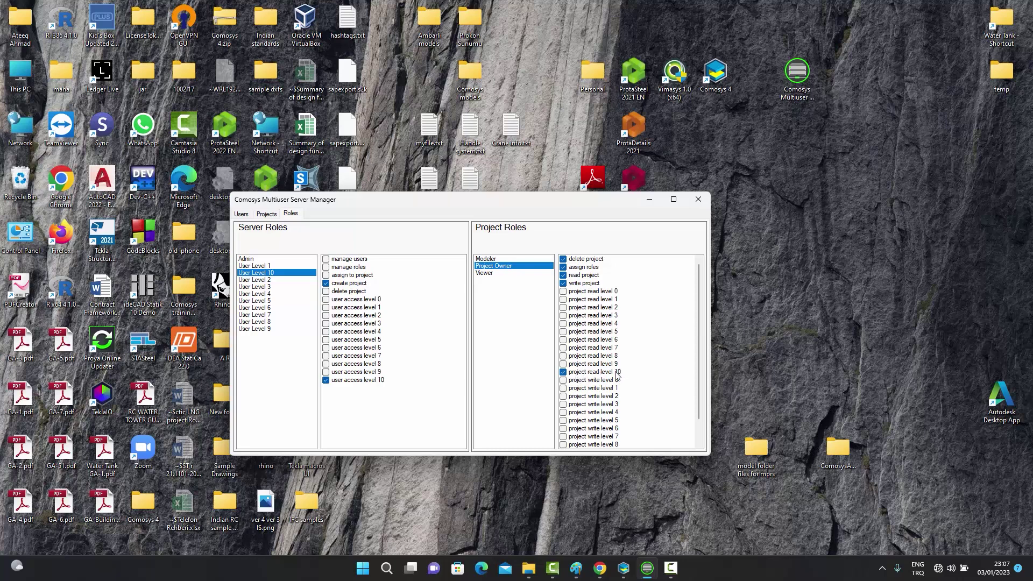
drag(699, 357, 698, 387)
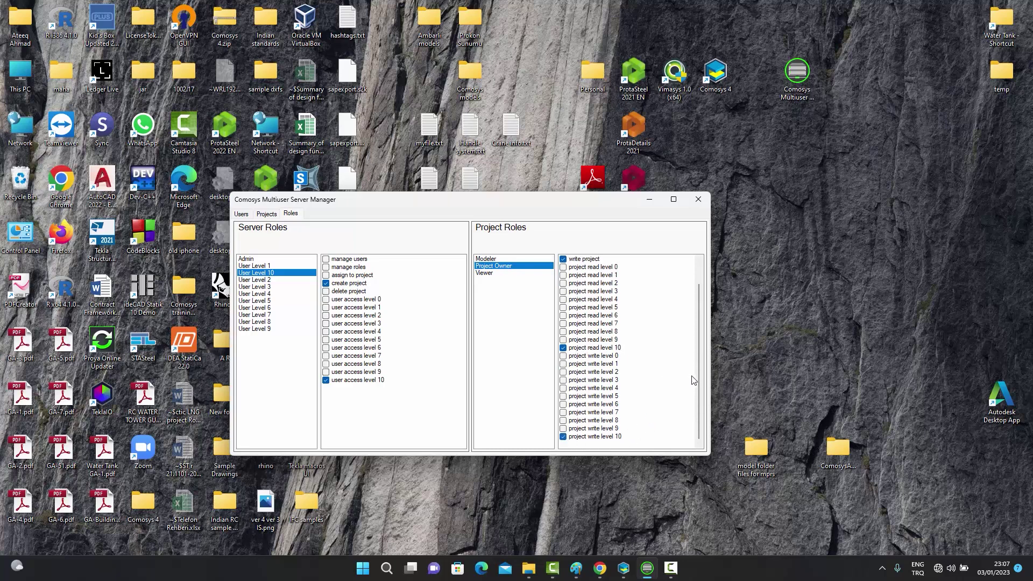
drag(699, 373, 696, 335)
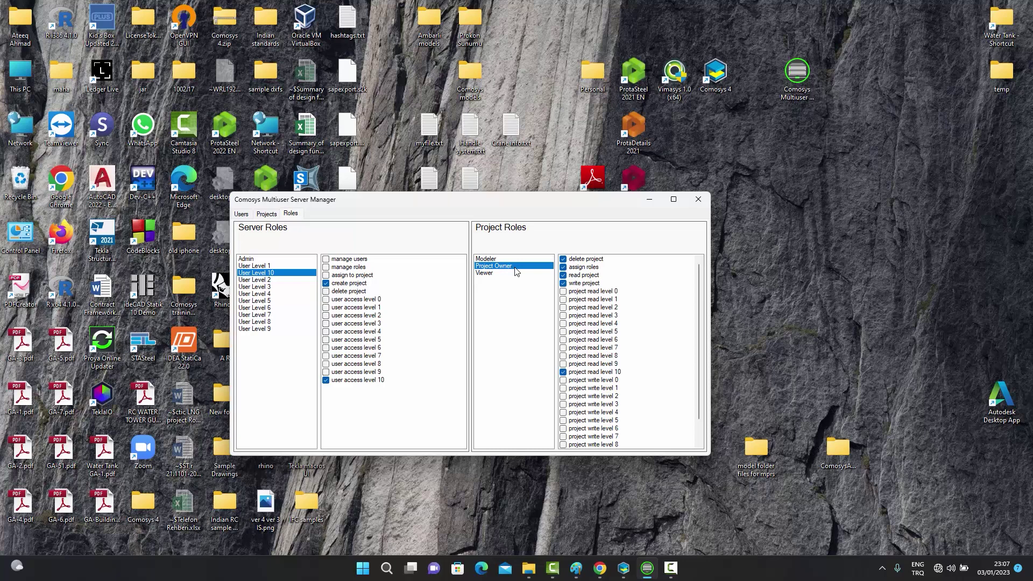
click(492, 259)
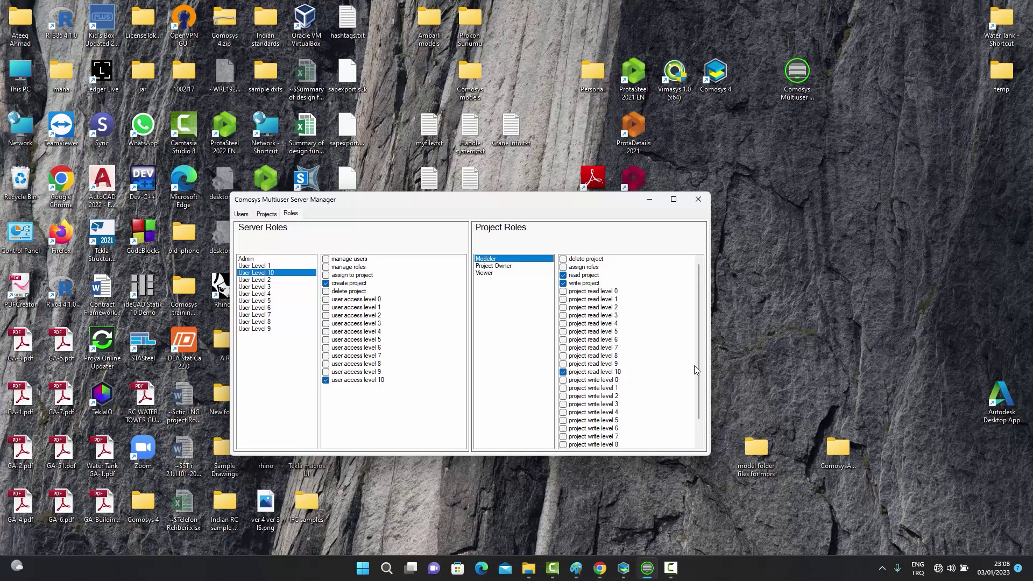
Step: Scroll the Modeler permissions, then select Viewer and scroll through its read-level permissions
drag(699, 364, 655, 427)
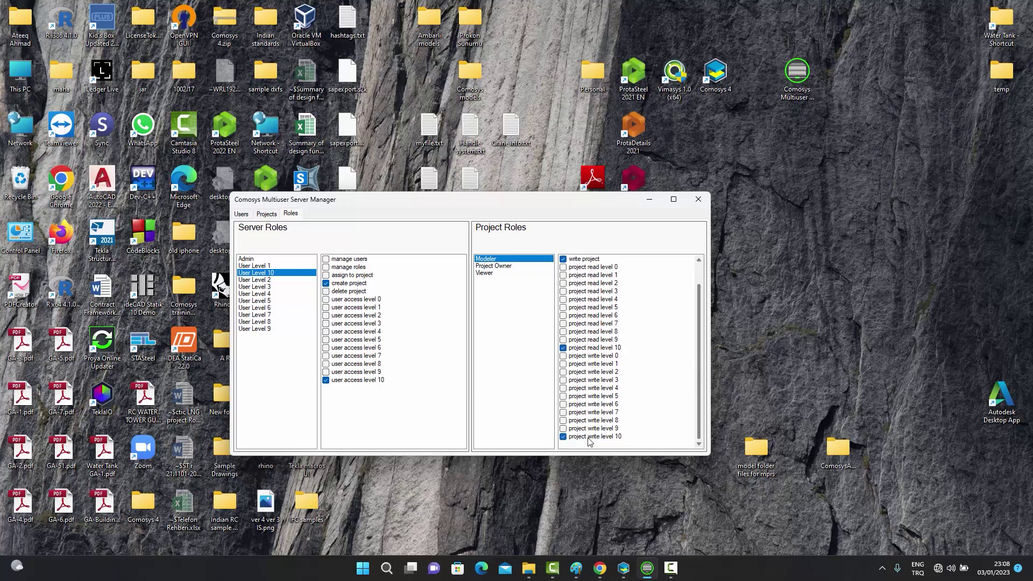
drag(699, 396, 700, 372)
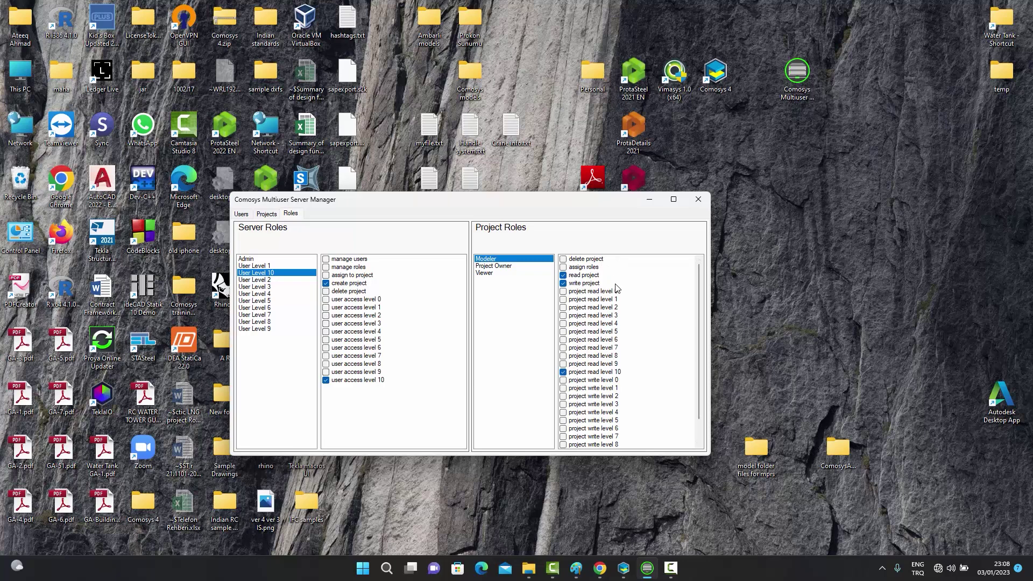
click(486, 275)
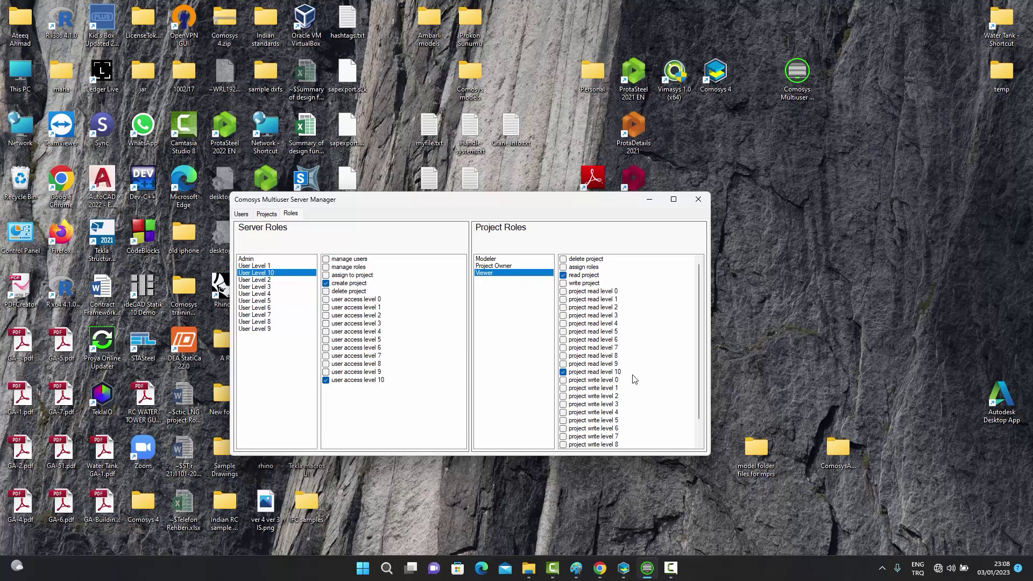
drag(699, 330, 696, 363)
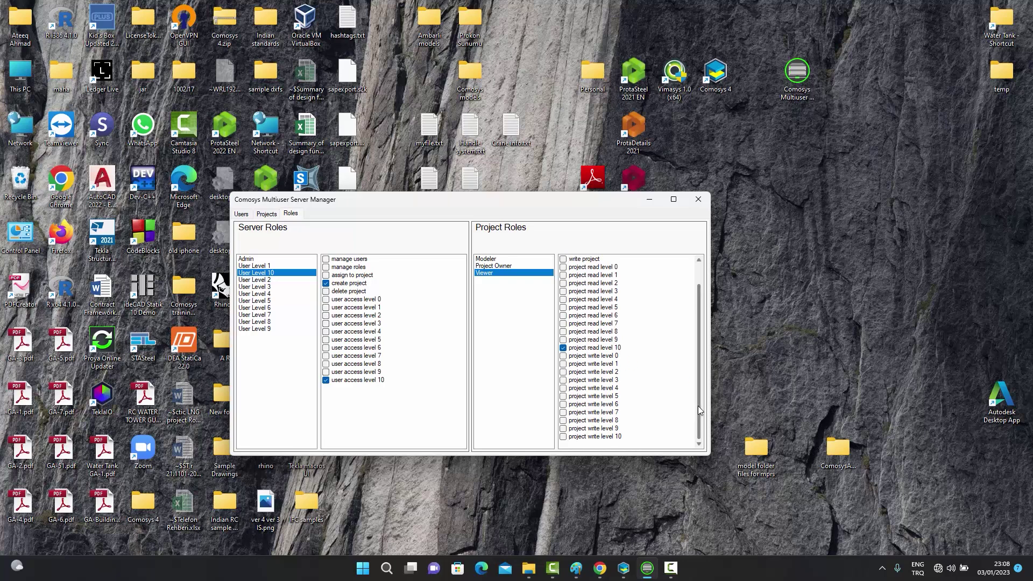
drag(698, 404, 699, 382)
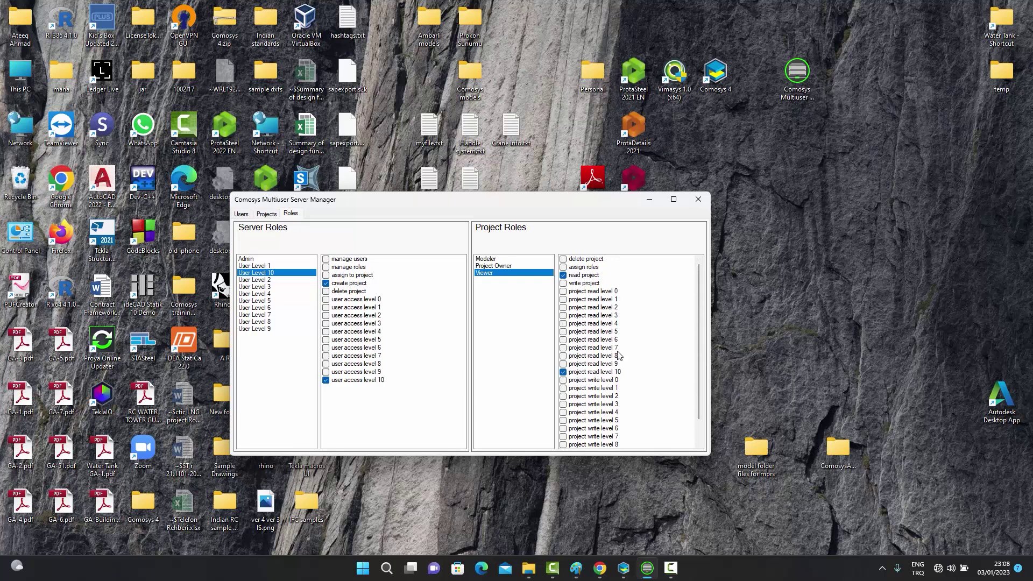
drag(699, 358, 704, 407)
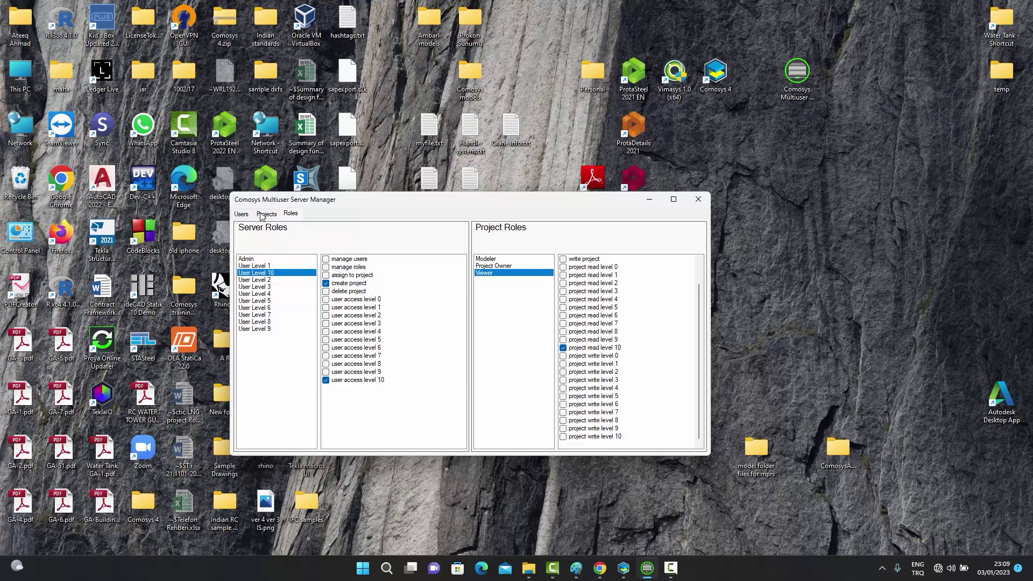
Step: From the Users tab, add a new user and enter its username
click(242, 214)
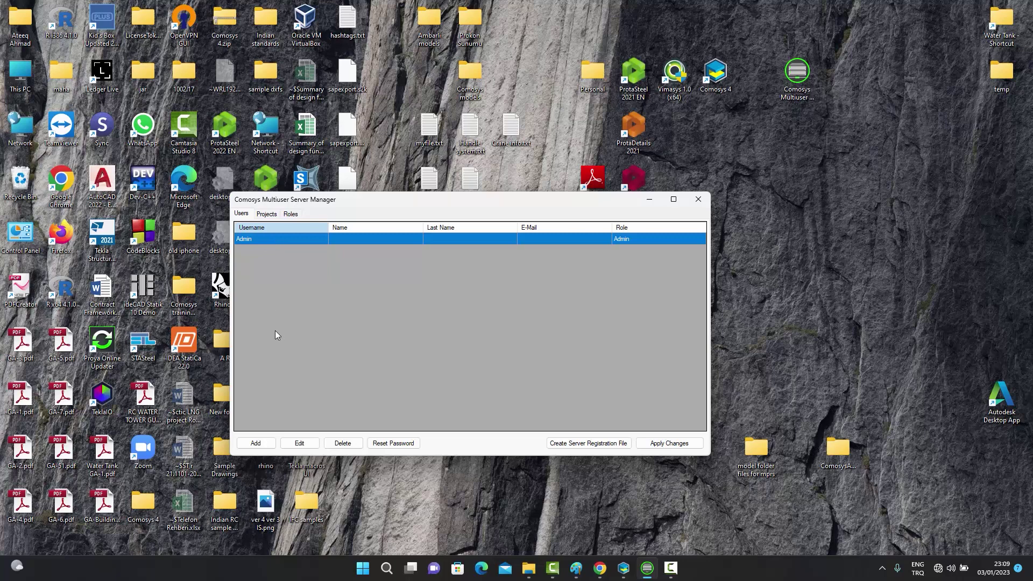
click(257, 444)
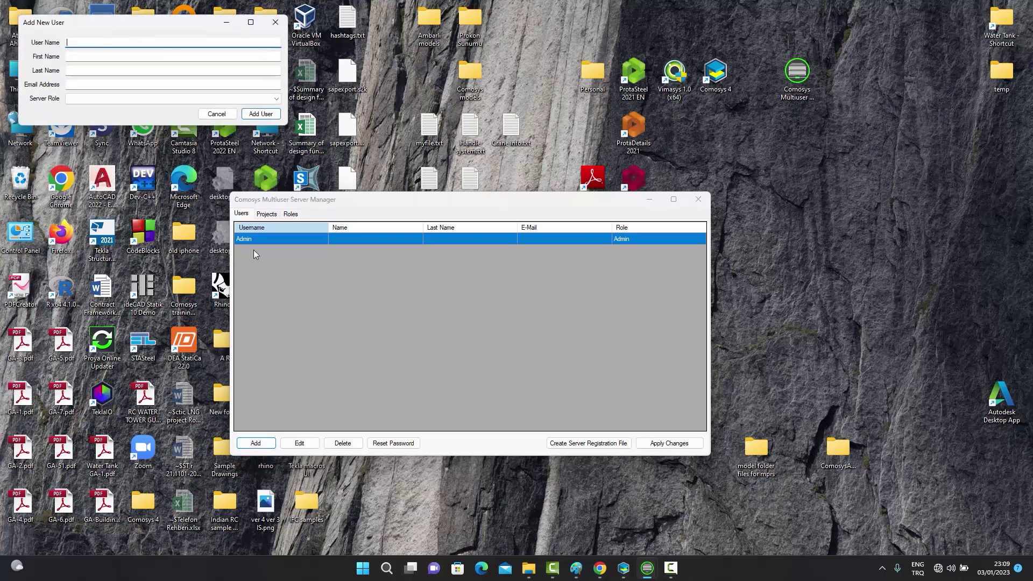
drag(205, 26, 540, 274)
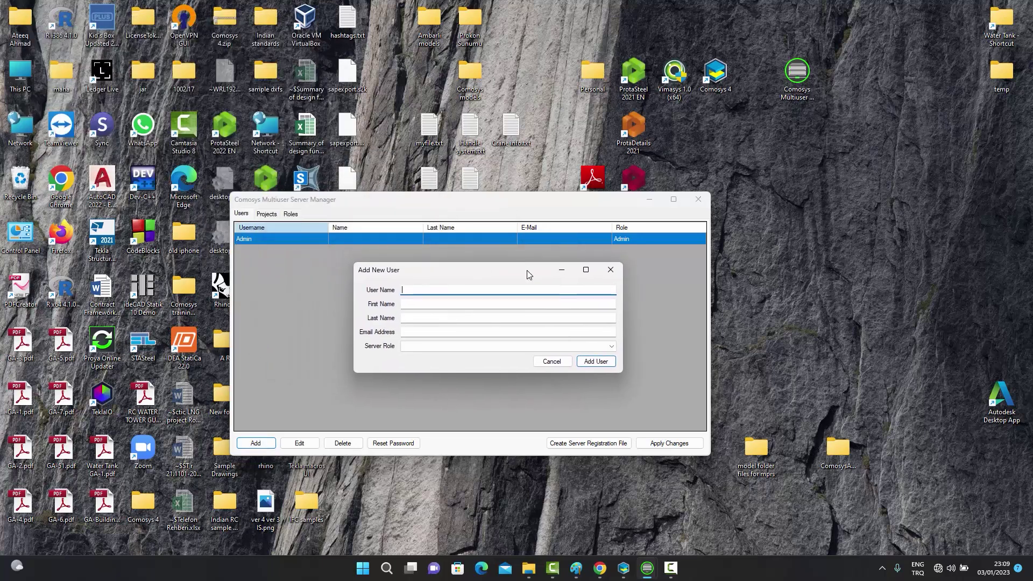
text(user1)
Step: Fill in the user's first and last name and choose the User Level 10 server role
click(423, 303)
text(ABC)
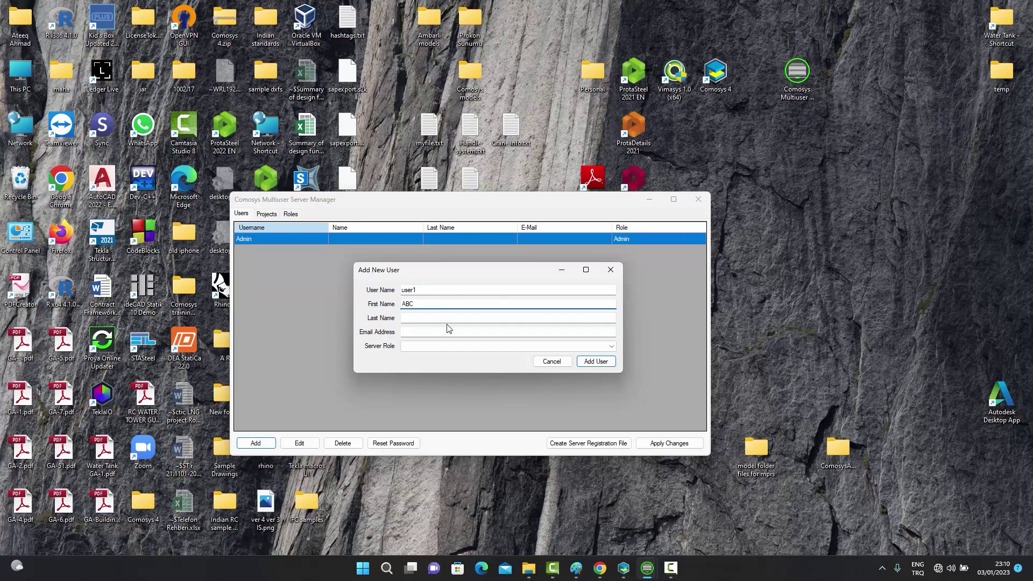
click(446, 318)
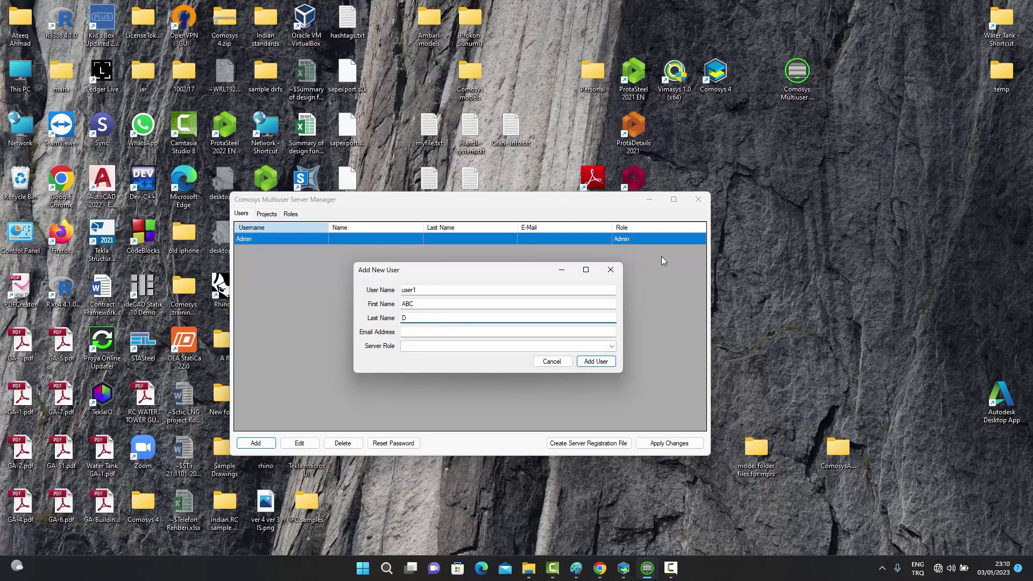
click(541, 349)
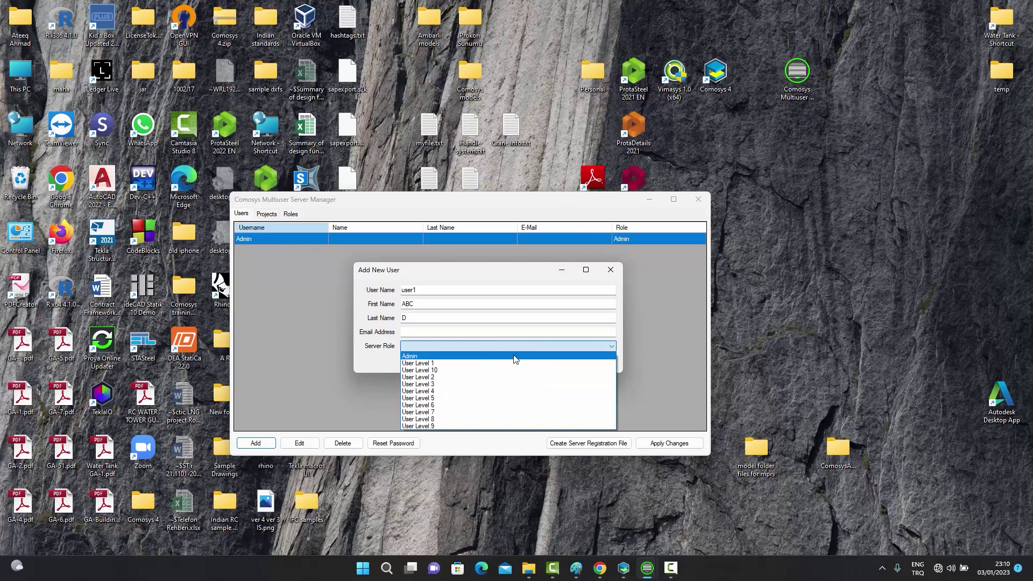
click(432, 371)
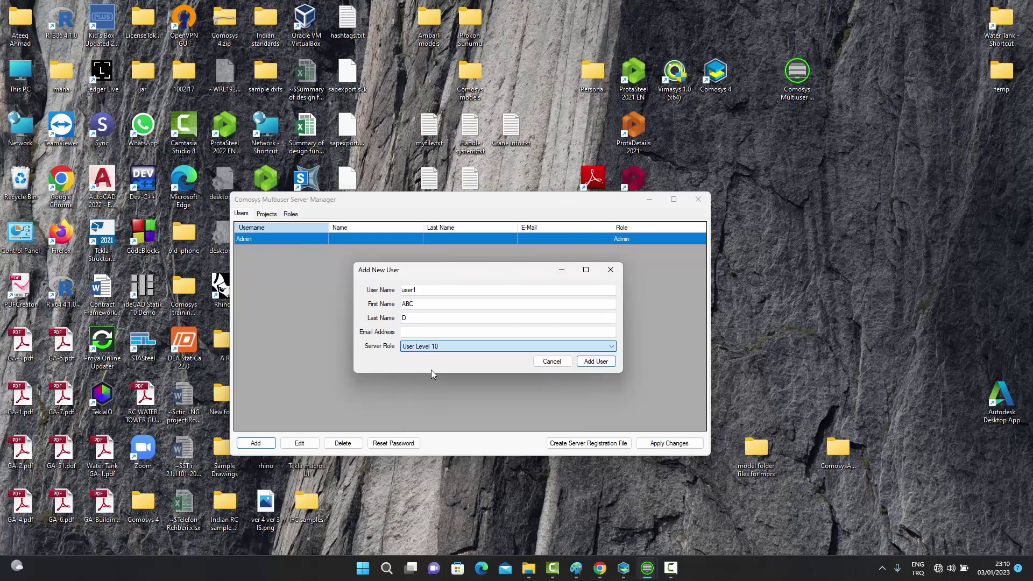
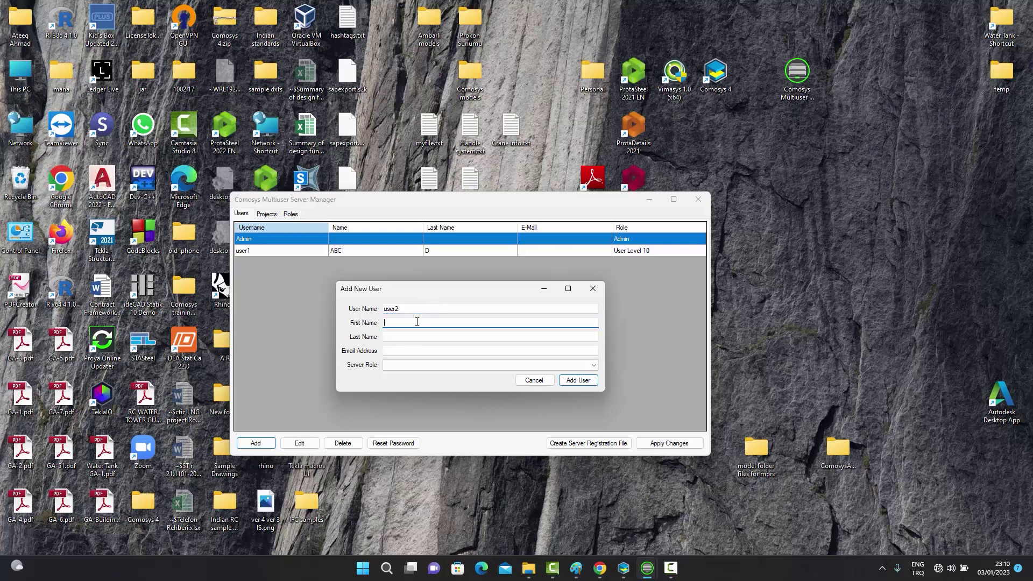
Step: Add user2 with the new user's first and last name and the User Level 10 server role
text(DEF)
click(424, 335)
text(Z)
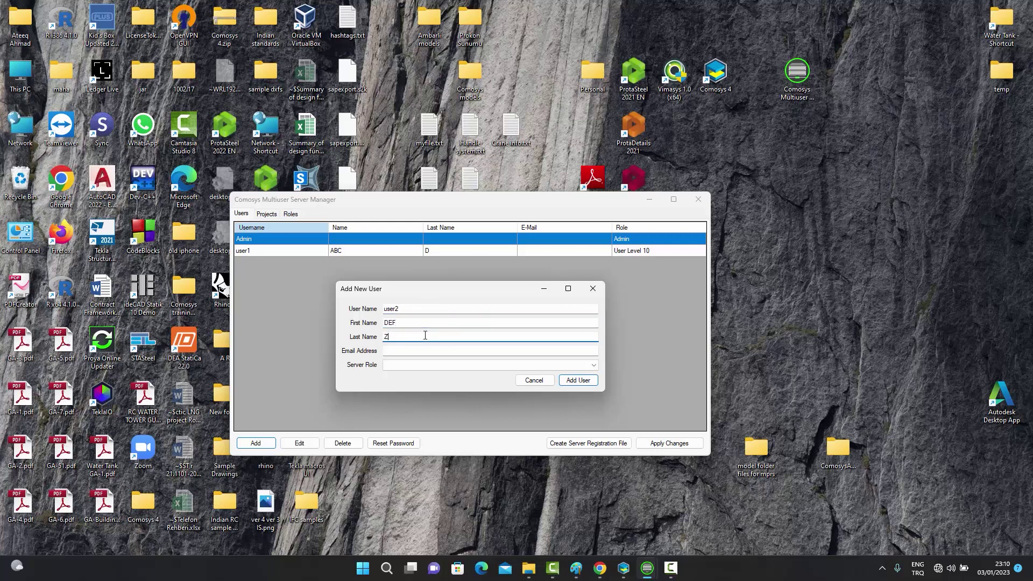
click(422, 366)
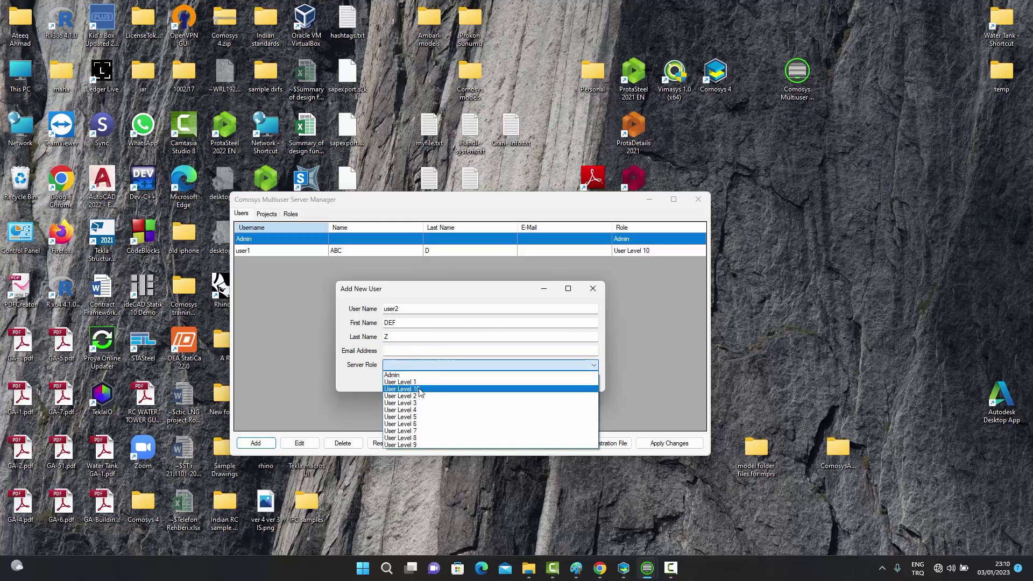
click(421, 392)
click(585, 382)
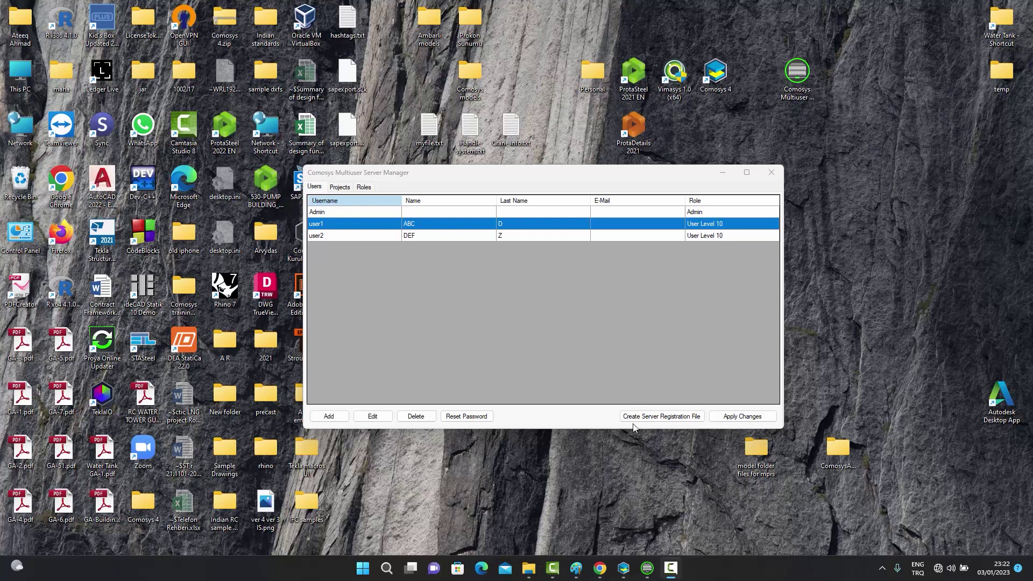
Step: Apply the user changes to the server and check the user1 and user2 entries
click(718, 416)
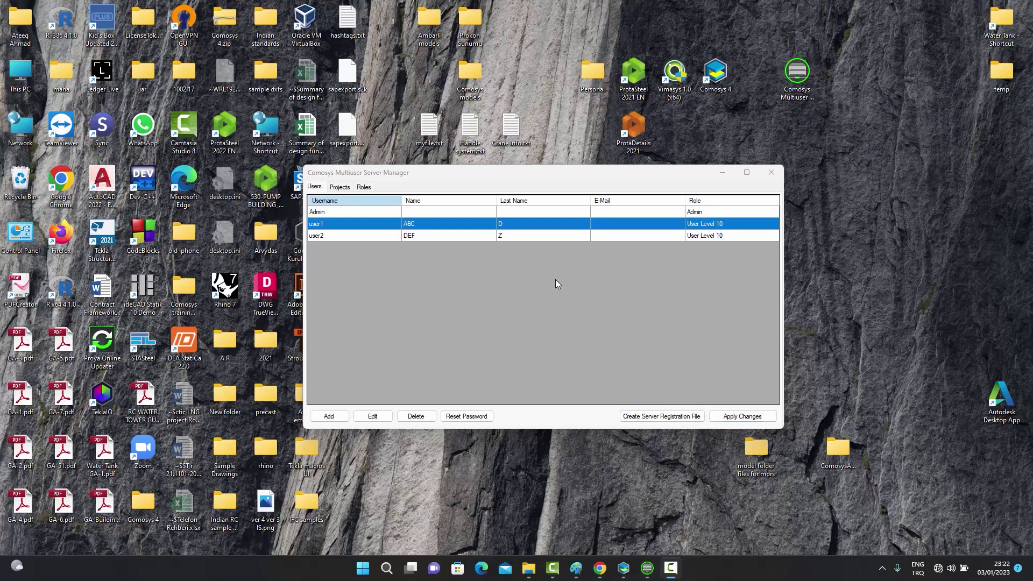
click(364, 234)
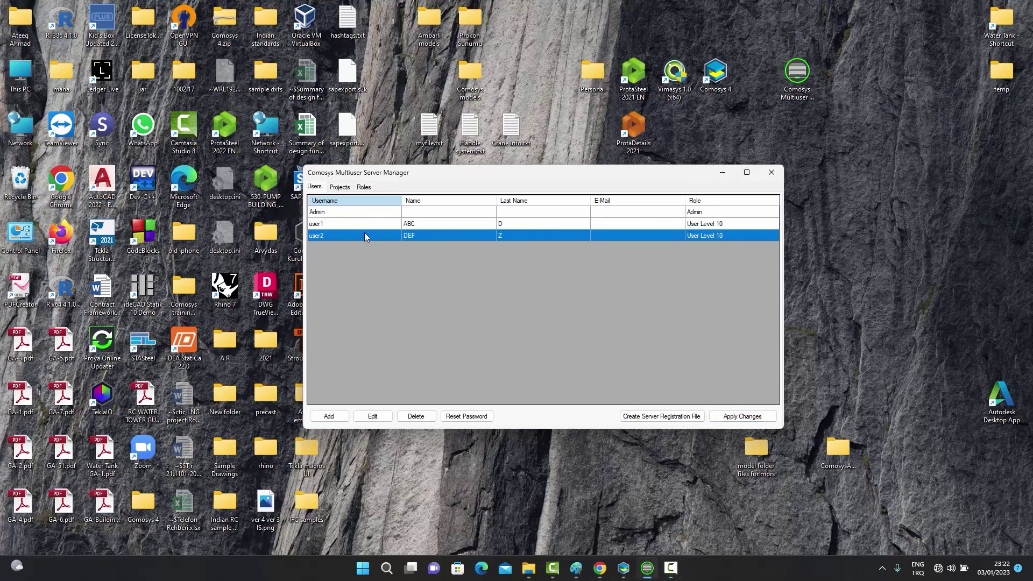
ctrl+click(361, 225)
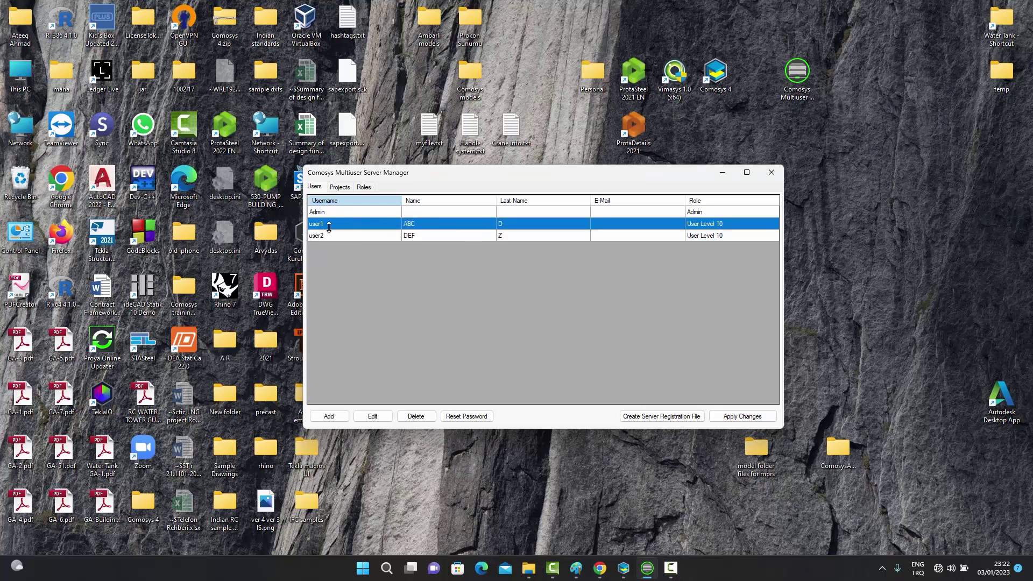
Step: Save the server registration file register.comosysserver to the Desktop
click(650, 417)
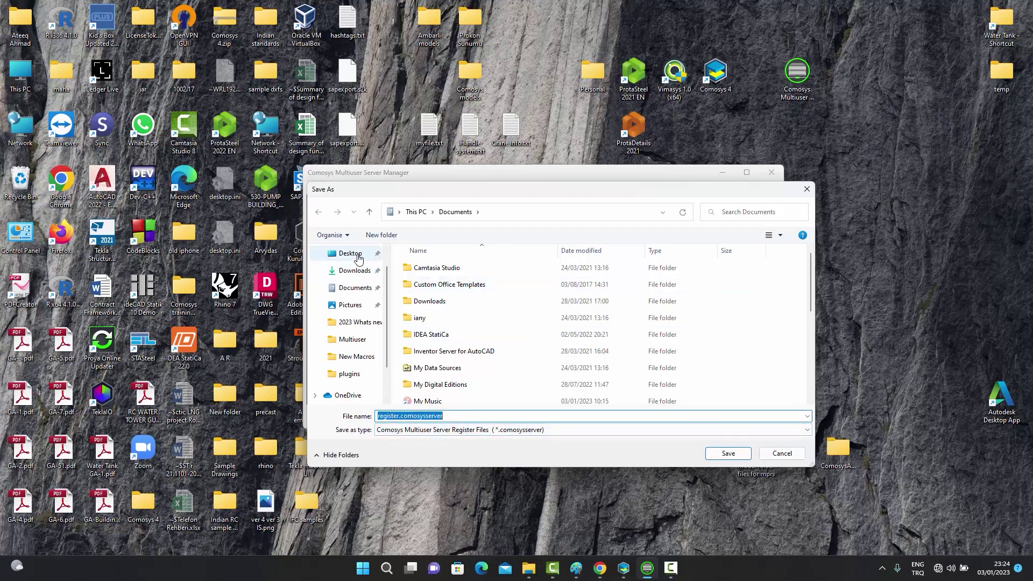
click(350, 253)
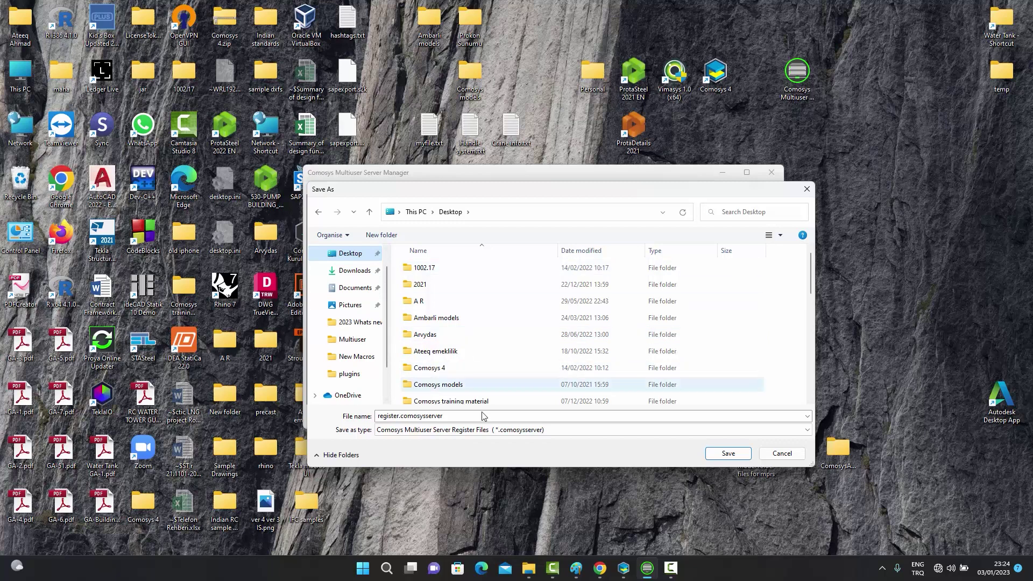
click(729, 454)
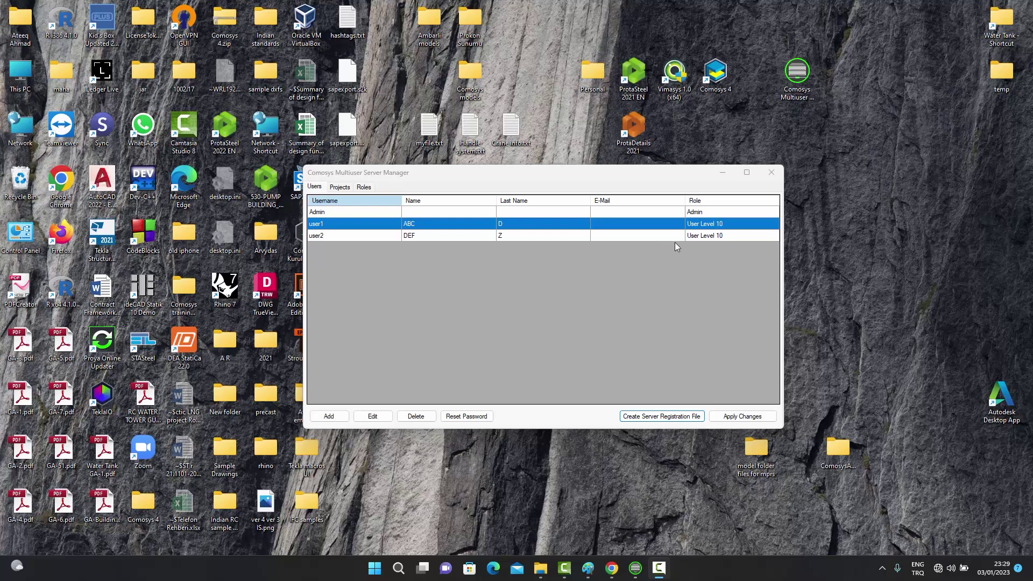
Step: Launch Comosys 4 and open the Multiuser Settings form from the File backstage
double_click(717, 75)
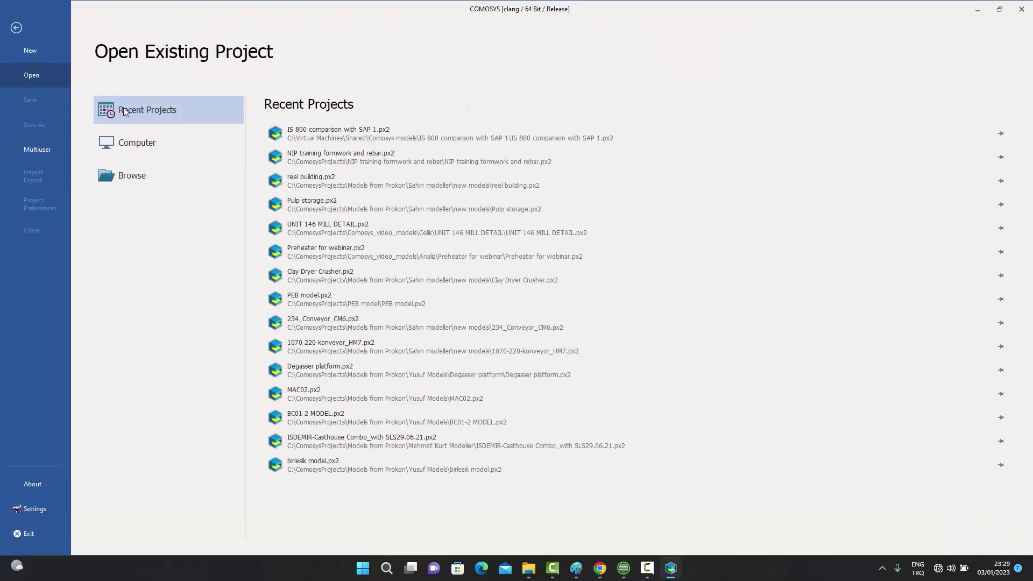
click(39, 150)
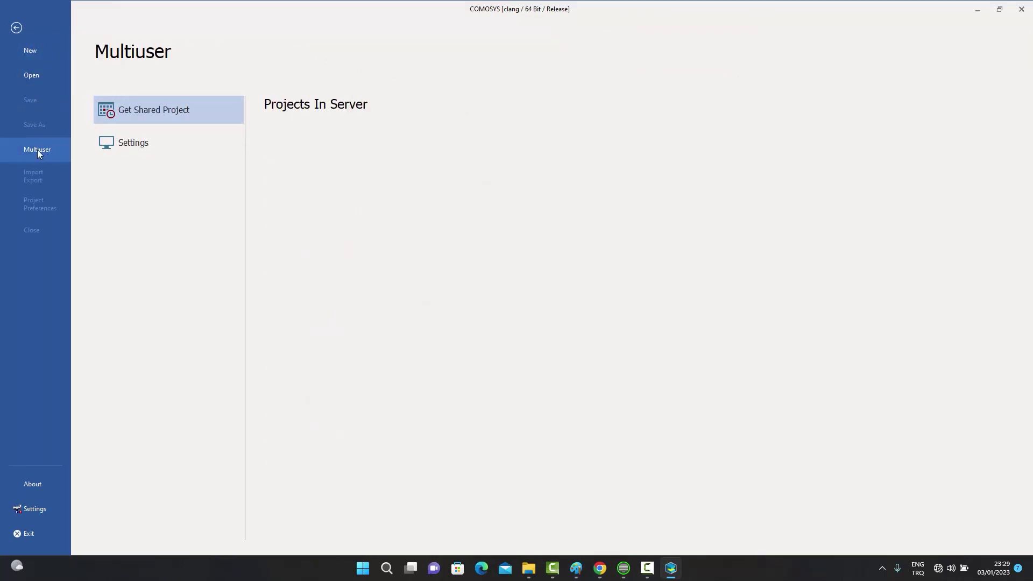
click(150, 145)
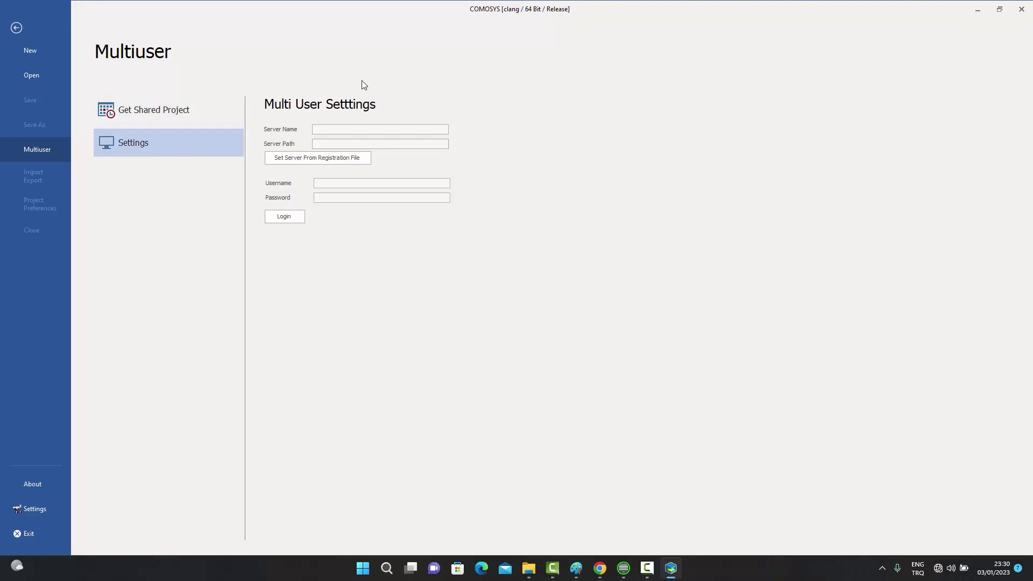
click(357, 142)
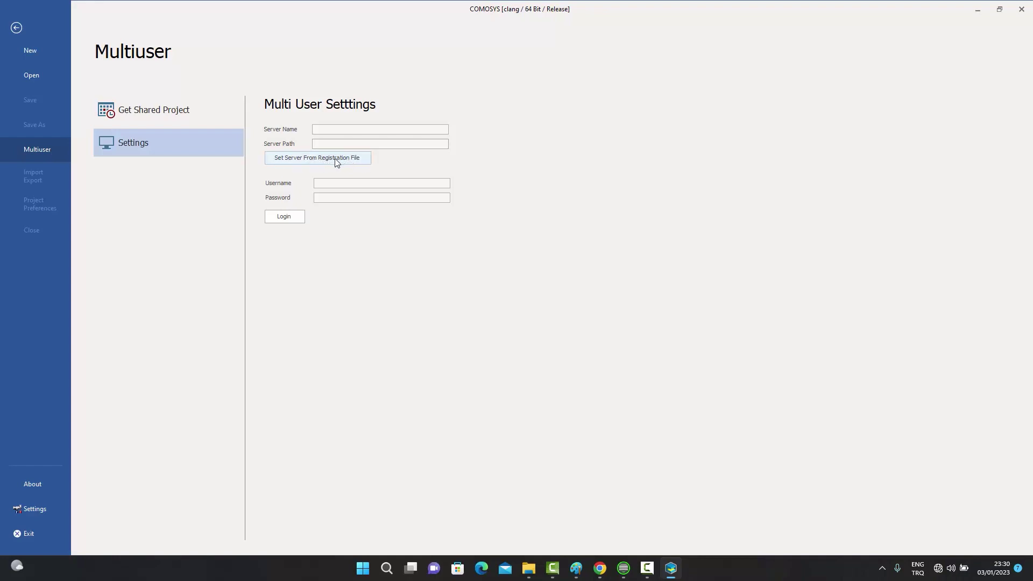
Step: Load the server name and path C:\Comosys Multiuser Data\server.db from the Desktop's register.comosysserver
click(334, 158)
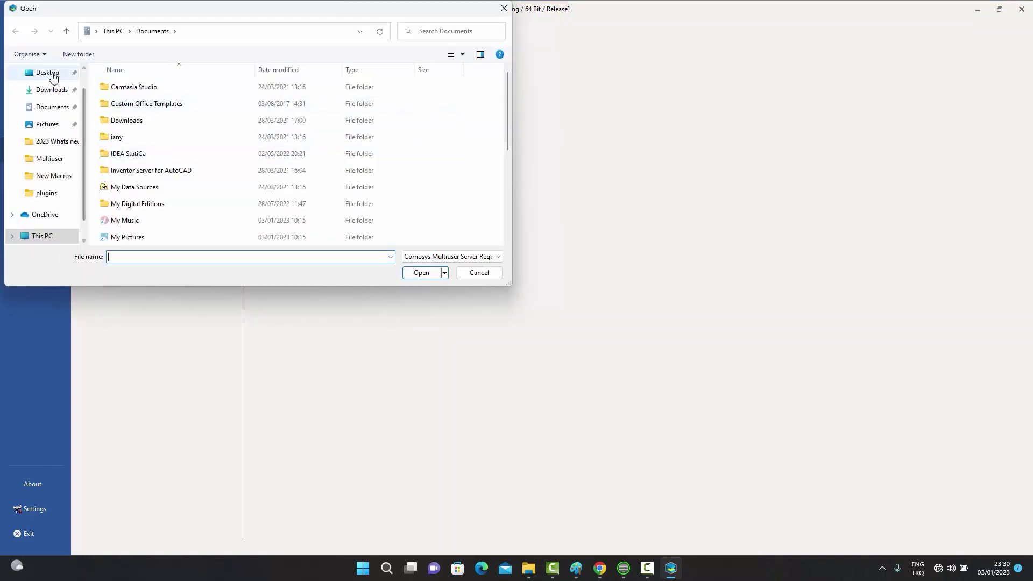
click(49, 72)
scroll(189, 171, down, 8)
scroll(187, 171, down, 3)
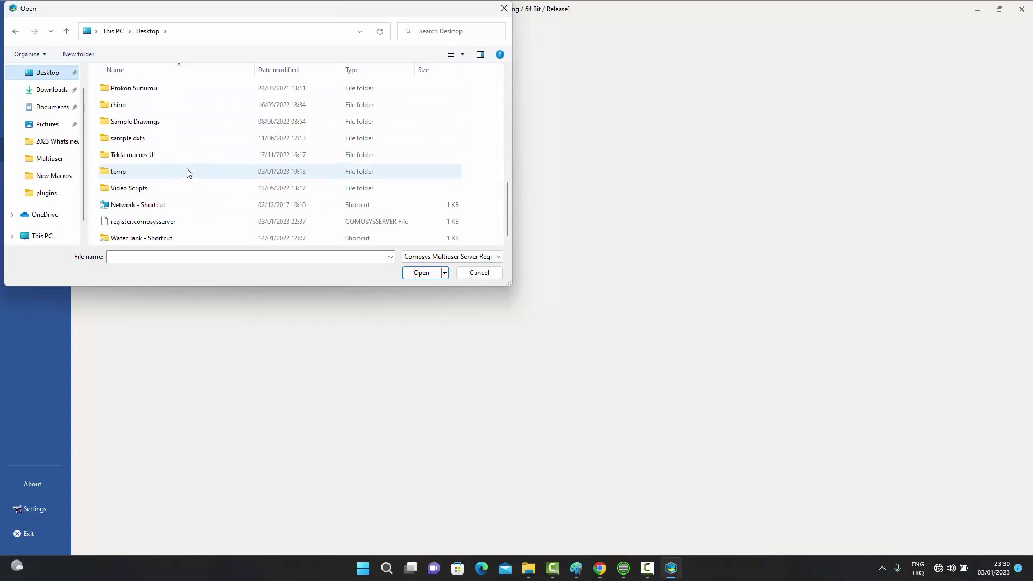
click(130, 222)
click(421, 274)
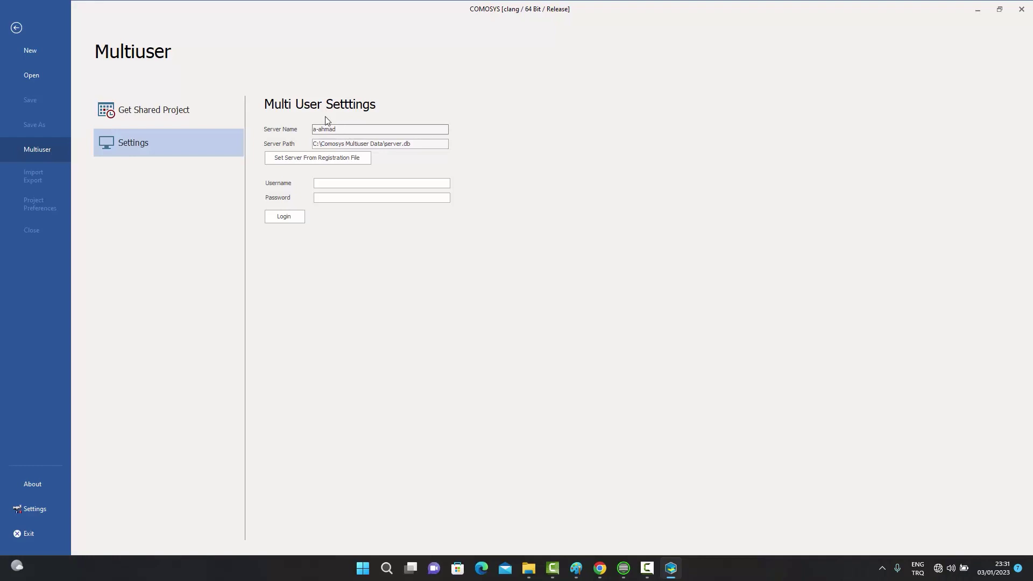
click(315, 144)
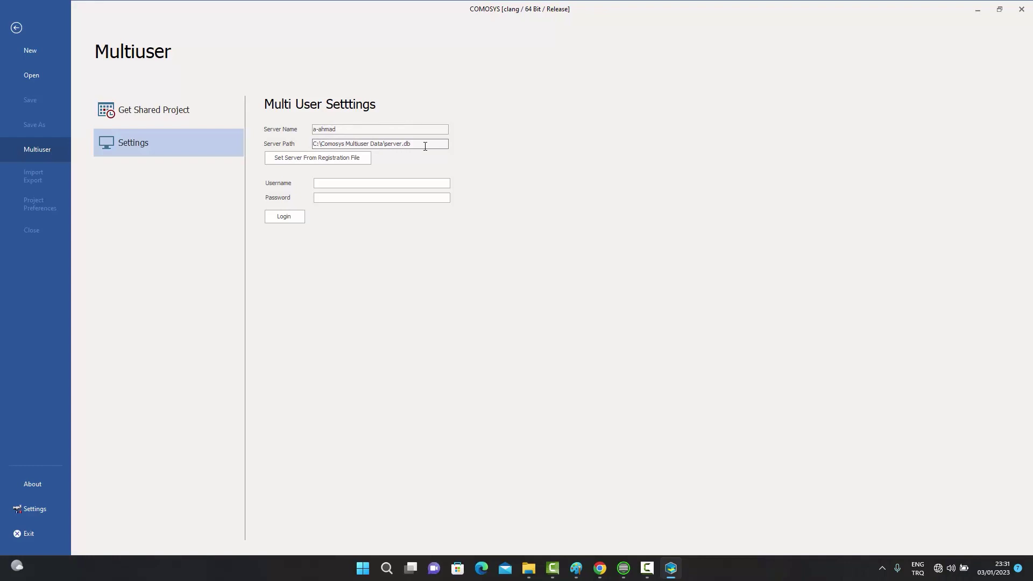
Step: Log in to the multiuser server as user1 with the account password
click(334, 182)
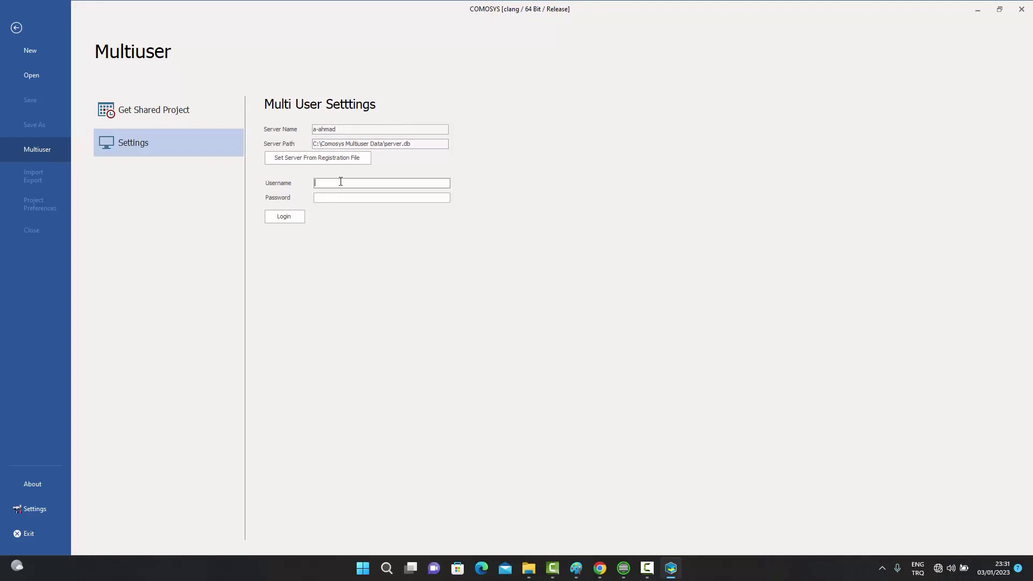
text(user1)
click(343, 194)
click(337, 198)
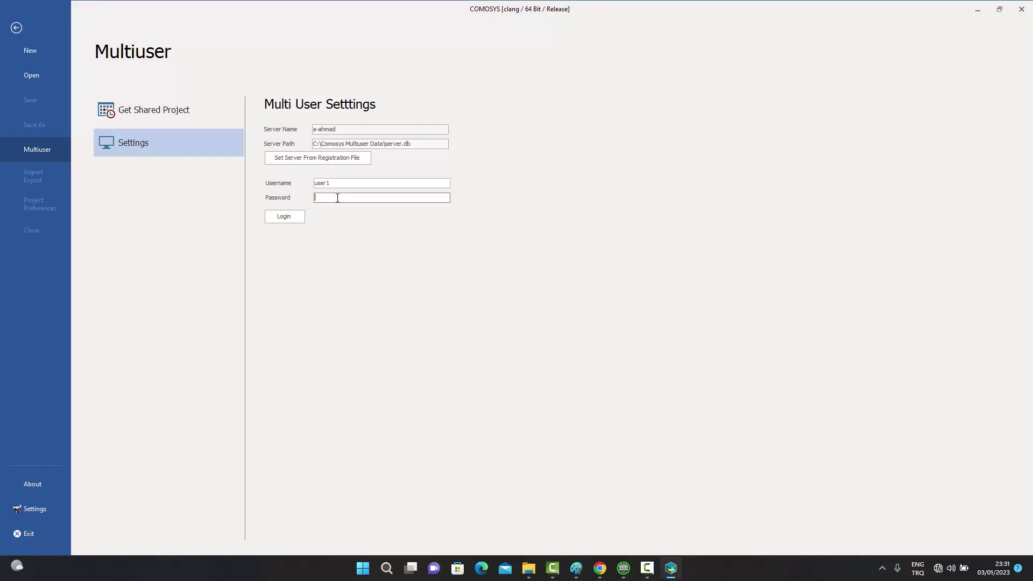
text(*****)
click(284, 218)
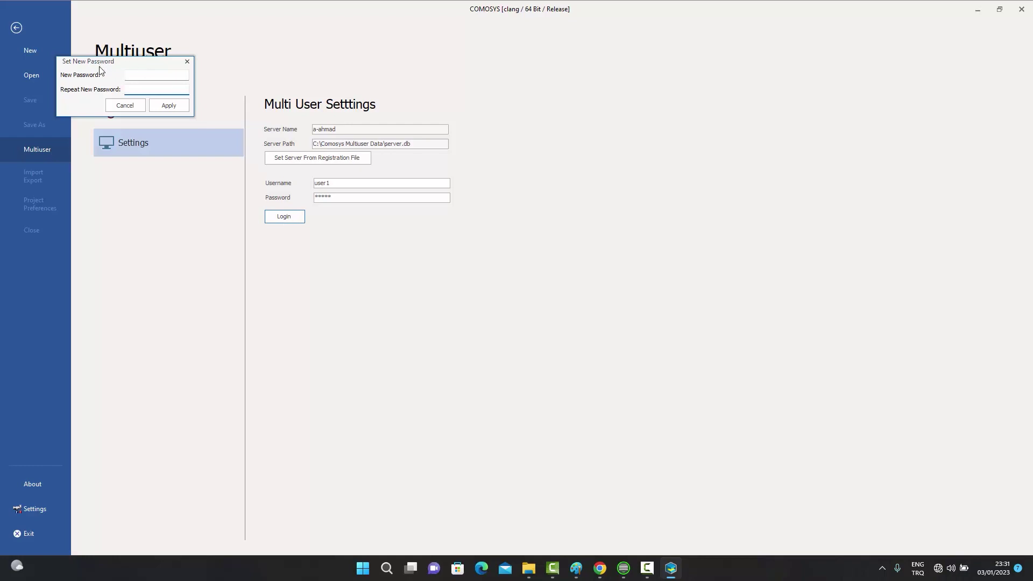
Step: Set and confirm a new account password to complete the login
click(144, 76)
click(151, 90)
click(171, 106)
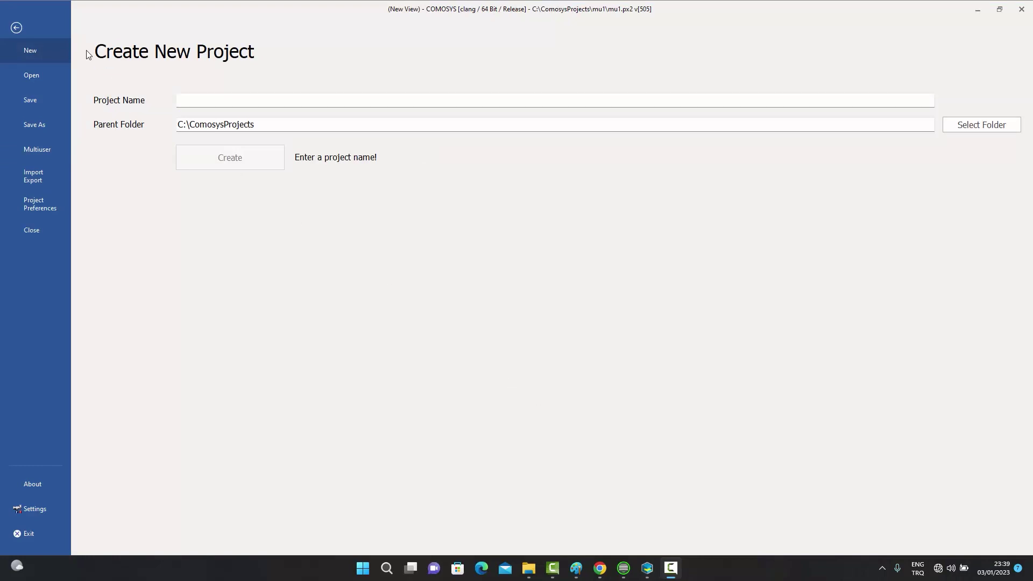
Step: Create a new project named multiuser1
click(192, 99)
click(202, 100)
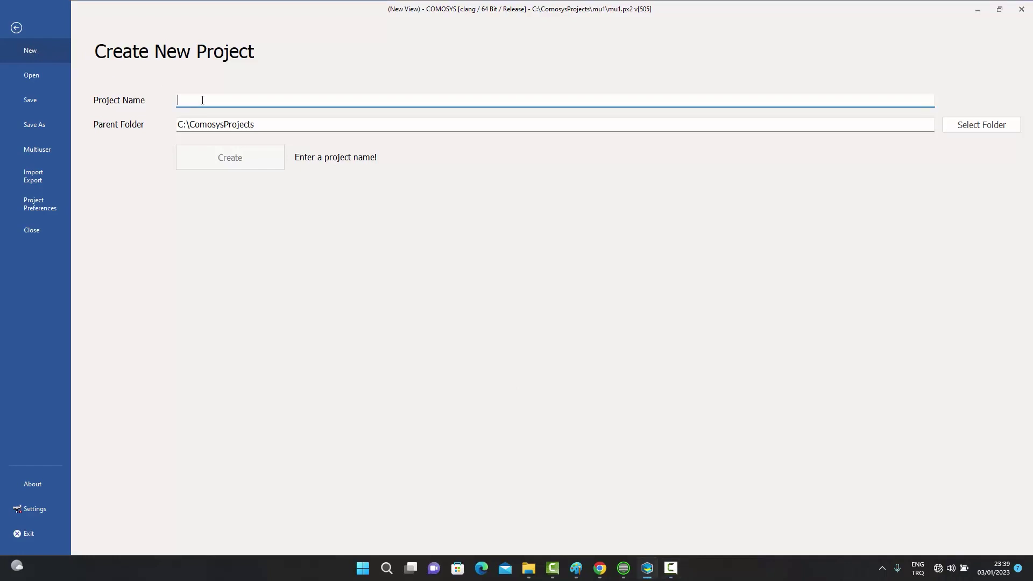
text(multius)
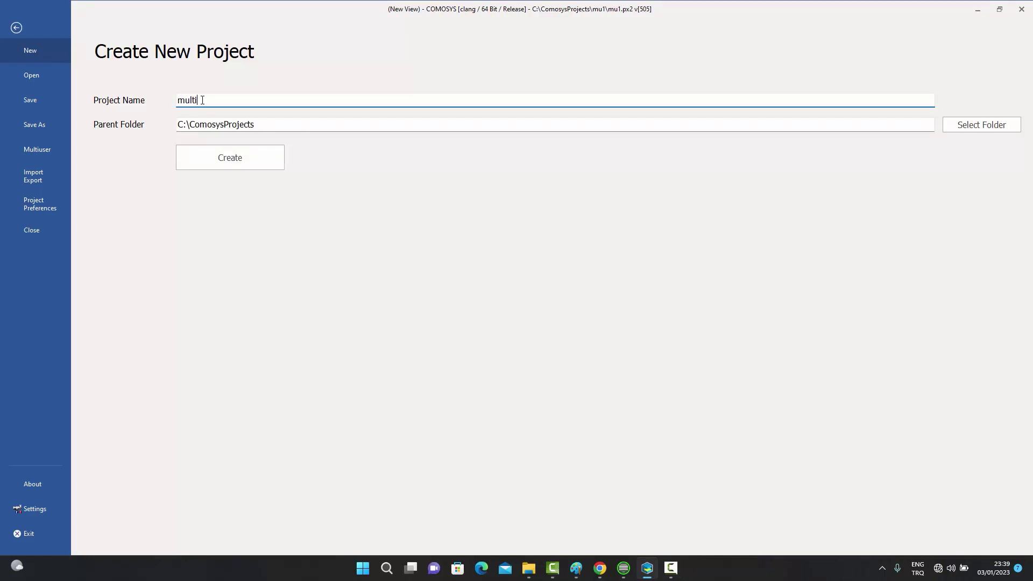
text(er1)
click(245, 158)
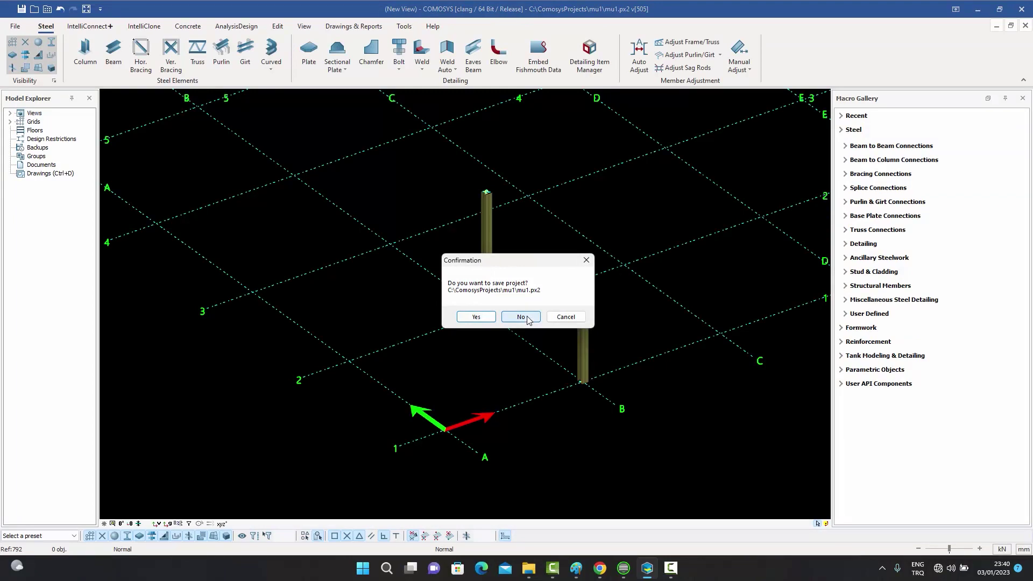
Step: Discard unsaved changes to mu1 and enlarge the grid view to fill the workspace
click(526, 318)
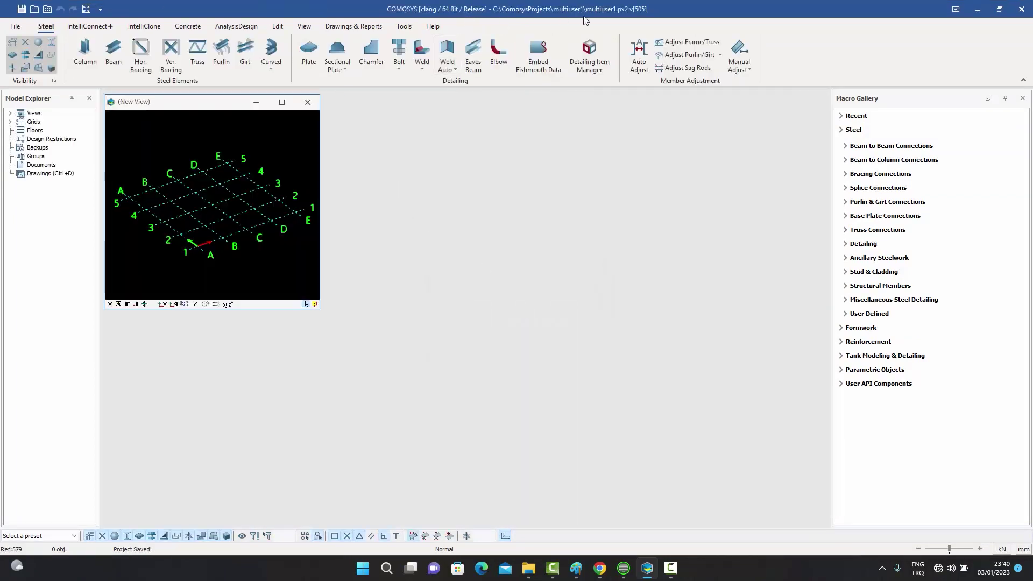
click(282, 102)
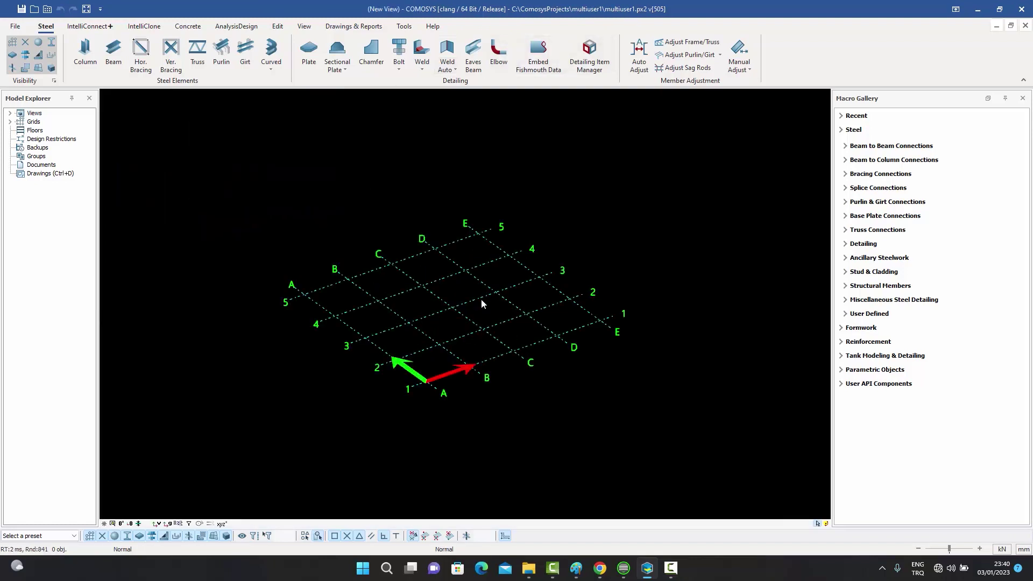
middle_drag(482, 303, 500, 286)
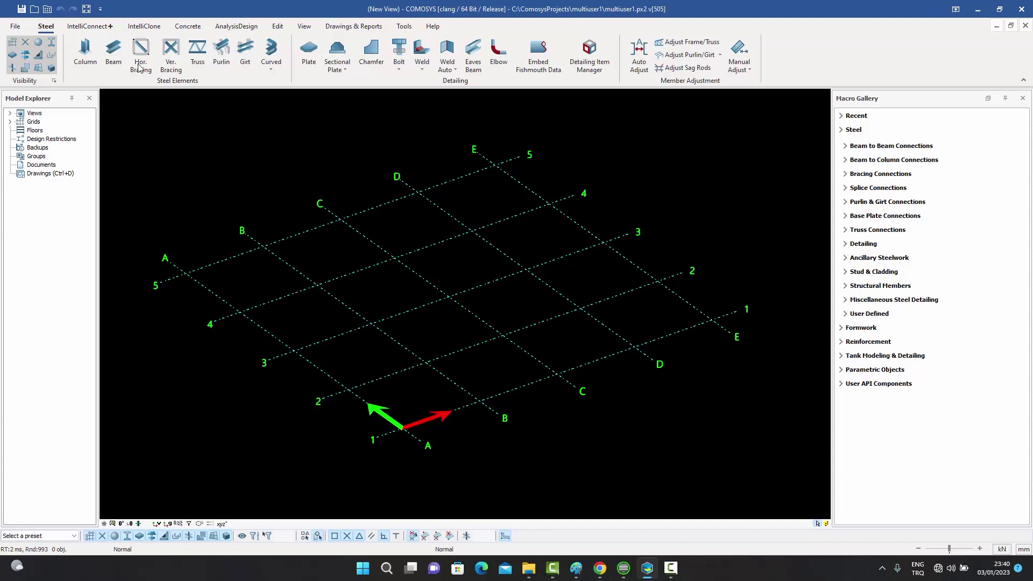
Step: Place four steel columns on the grid intersections
click(85, 54)
click(426, 363)
click(348, 389)
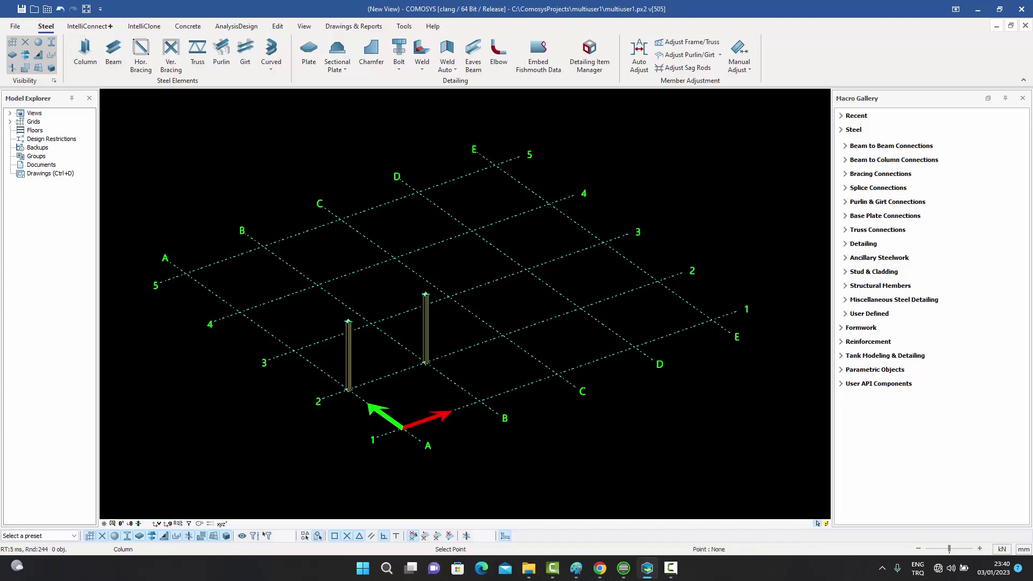
click(403, 427)
click(480, 401)
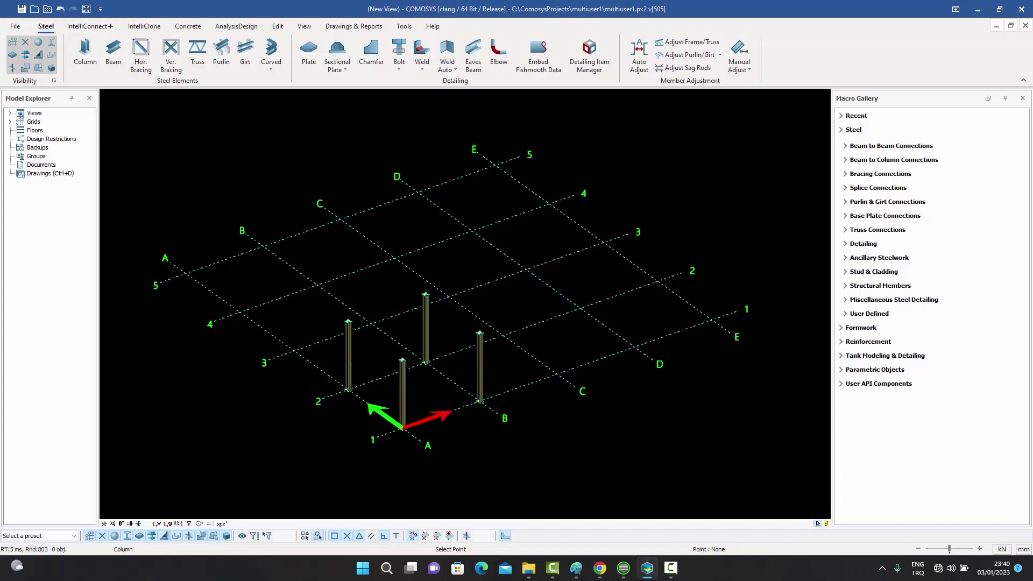
right_click(522, 329)
click(539, 338)
Step: Save the multiuser1 project
scroll(505, 375, up, 3)
middle_drag(505, 374, 555, 352)
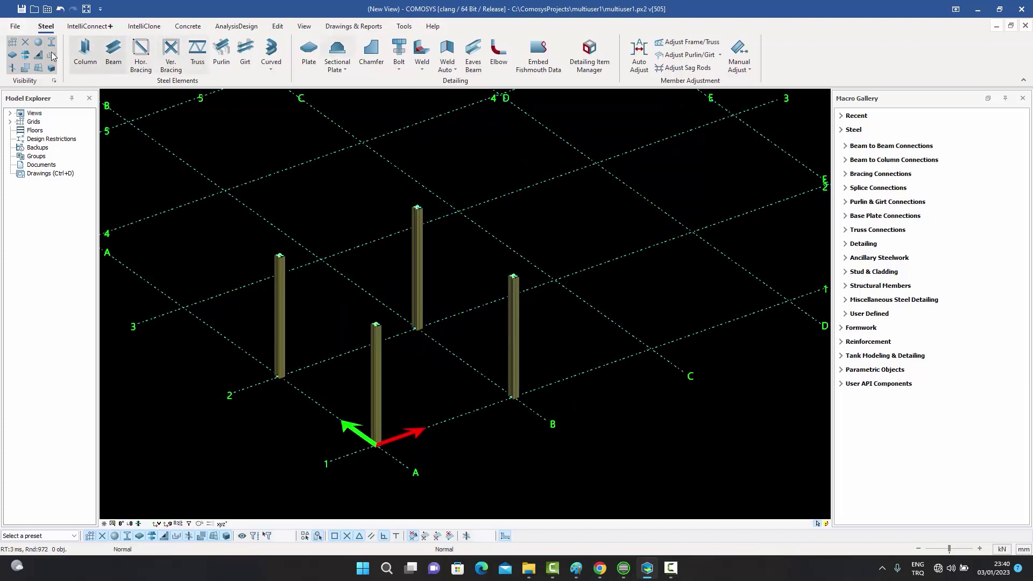
click(25, 9)
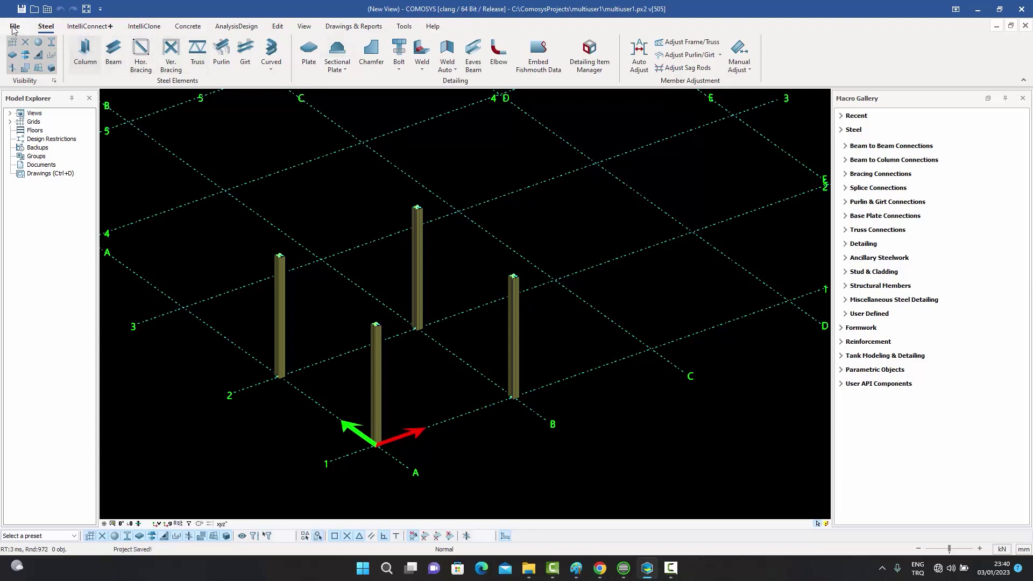
Step: Open the Multiuser page in the File backstage to view the server connection
click(15, 28)
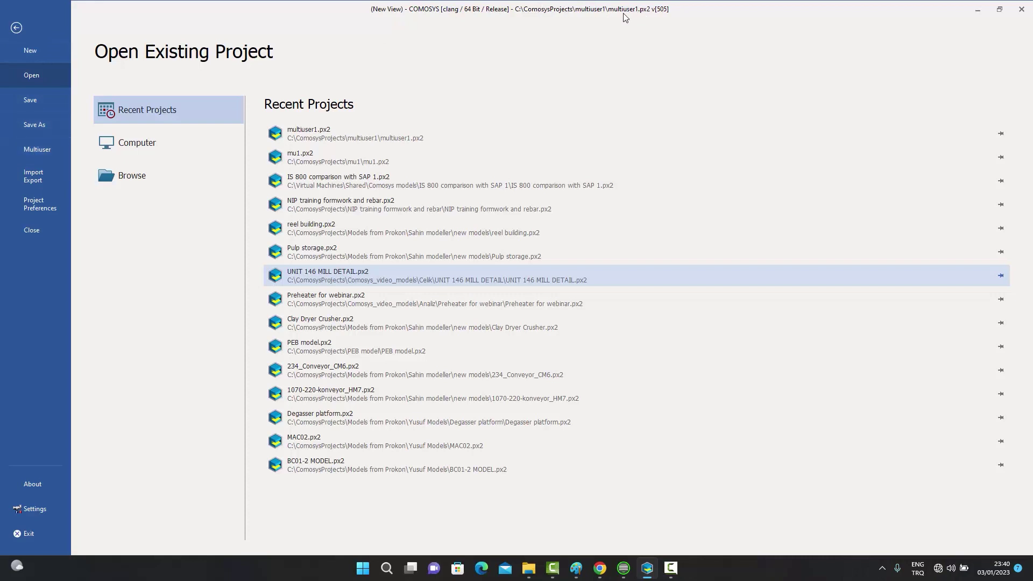
click(38, 152)
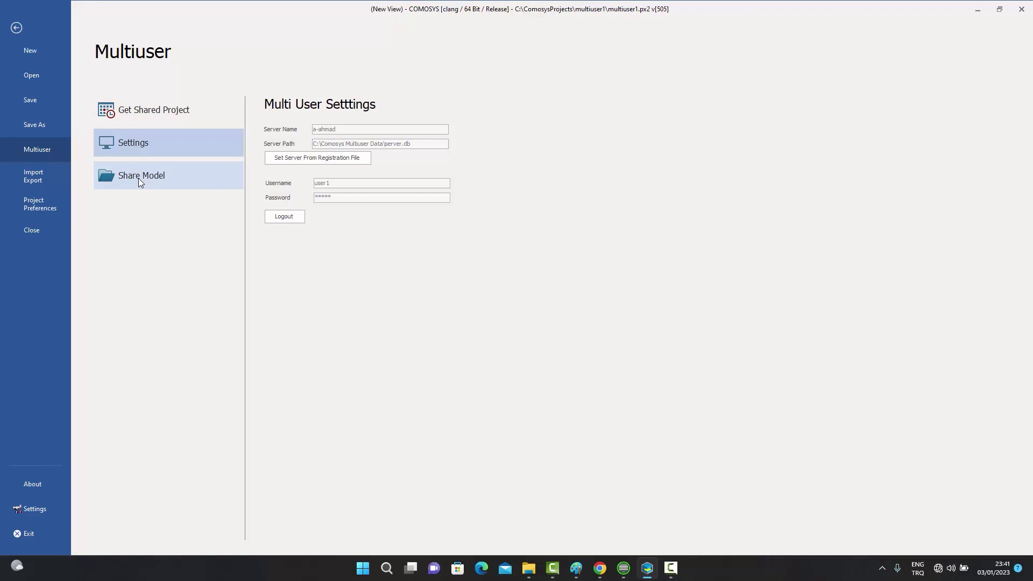
Step: Share the model to the server with tag T and description 'Description'
click(138, 180)
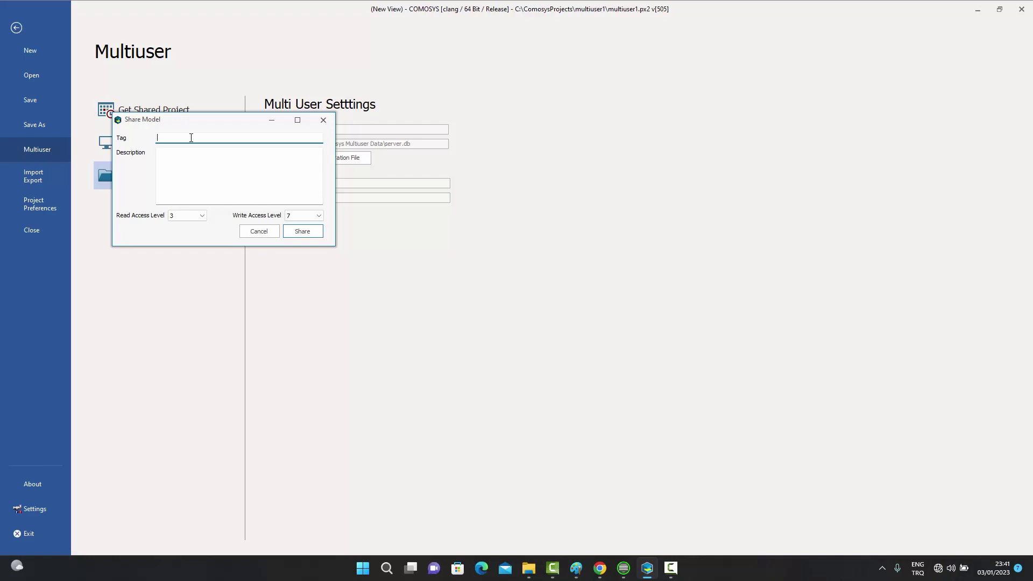
text(T)
click(173, 155)
text(Des)
key(BackSpace)
key(BackSpace)
key(BackSpace)
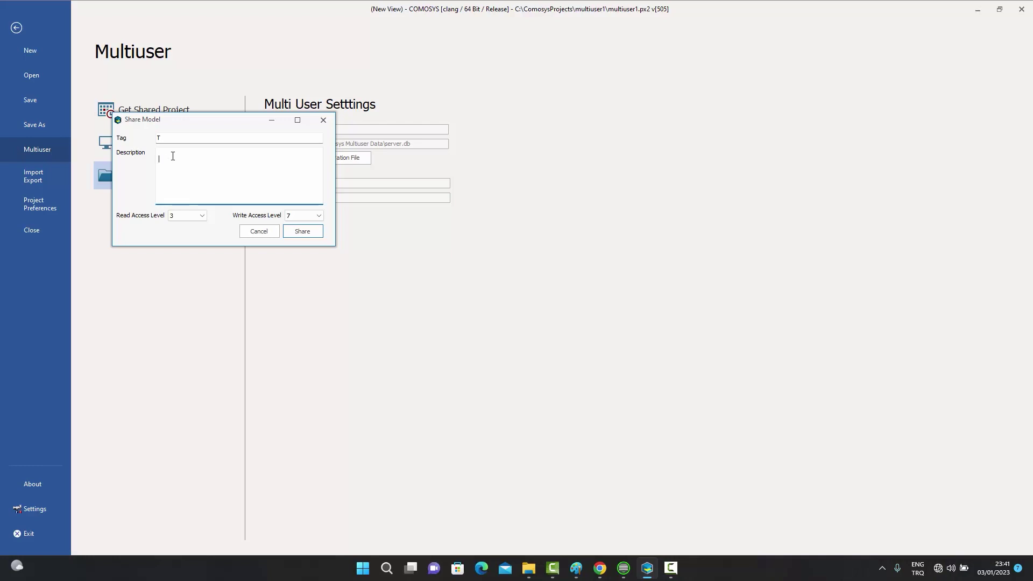
text(Description)
click(303, 233)
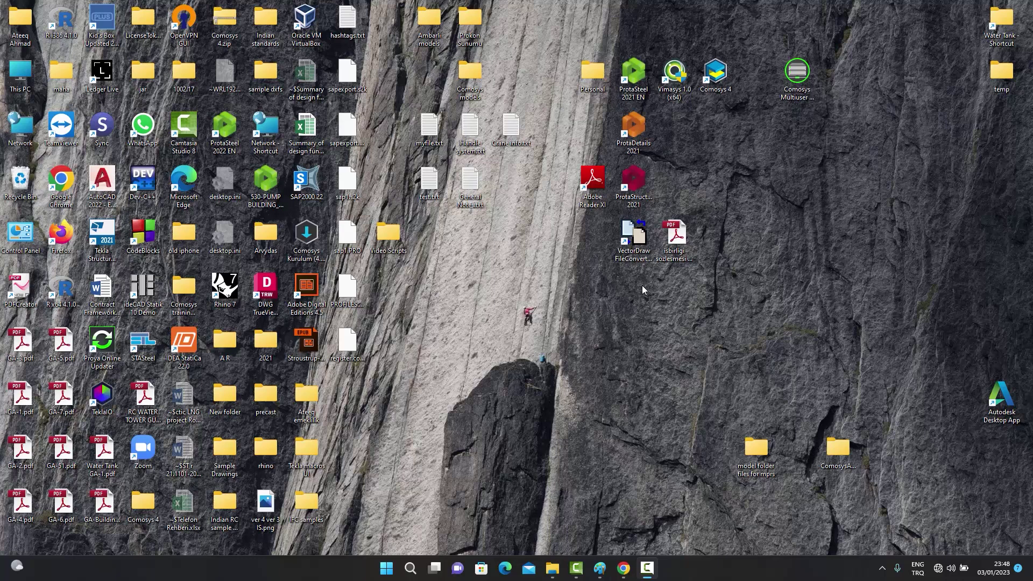
Step: Start Comosys Multiuser Server Manager and log in as Admin with the admin password
click(385, 571)
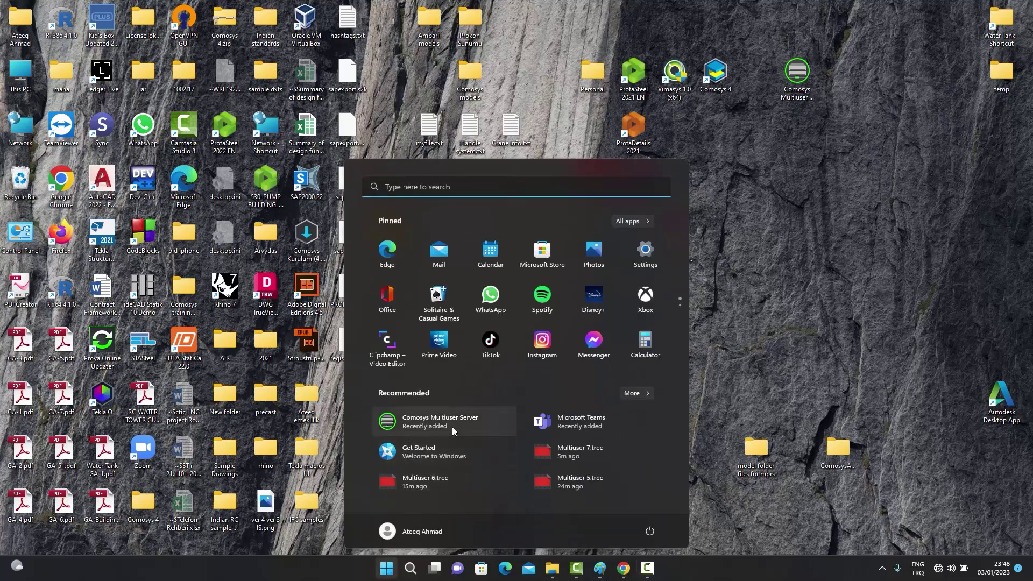
click(452, 427)
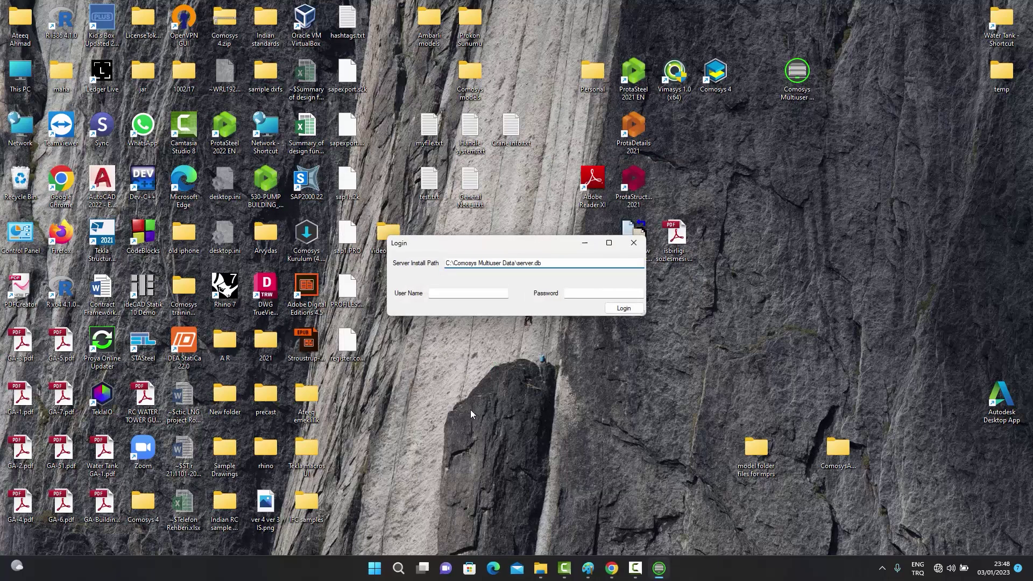
click(457, 293)
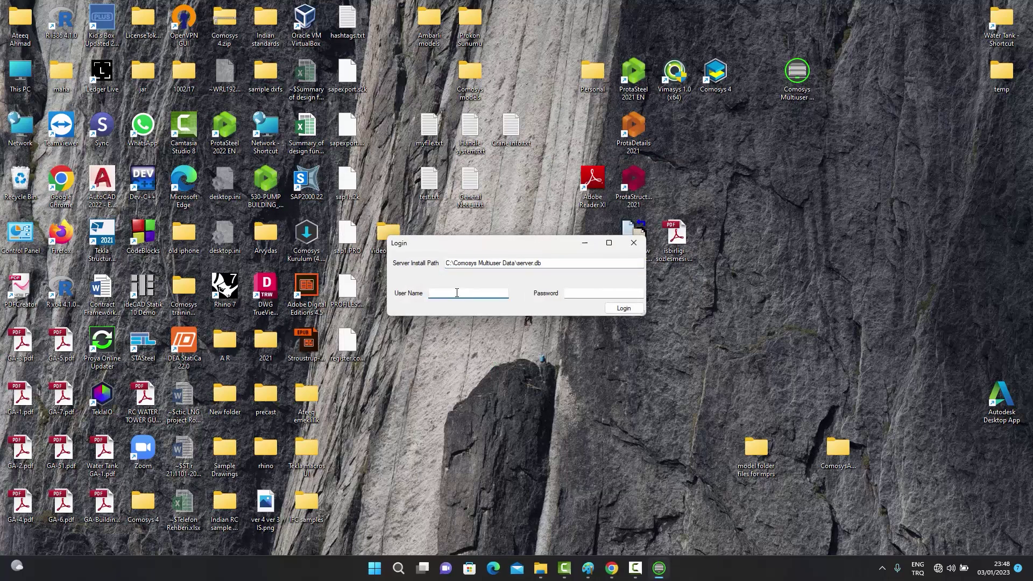
text(Admin)
click(577, 293)
click(623, 309)
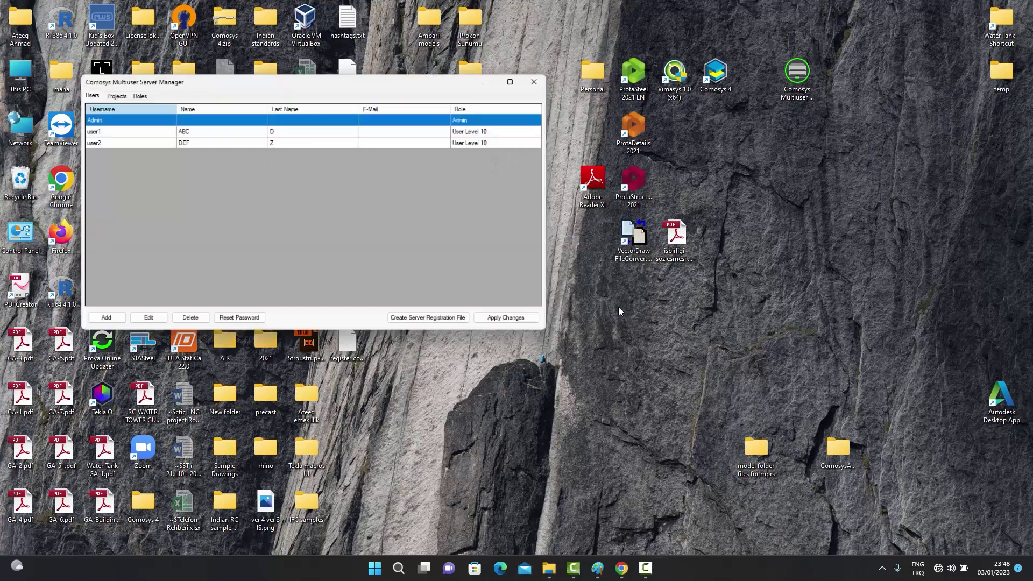
drag(284, 80, 506, 193)
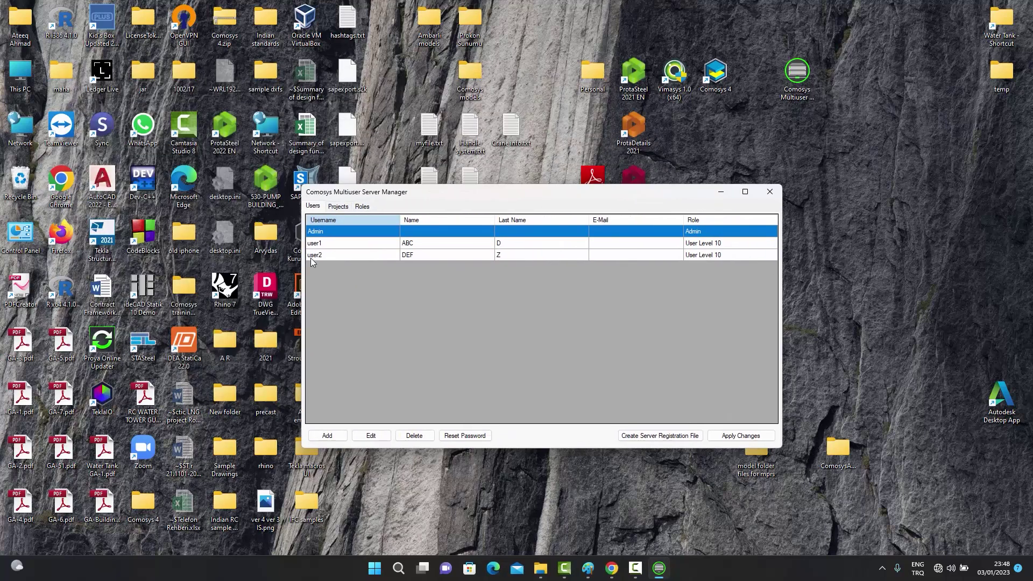
Step: Select the multiuser1 project in the Projects view, checking its role permissions along the way
click(344, 208)
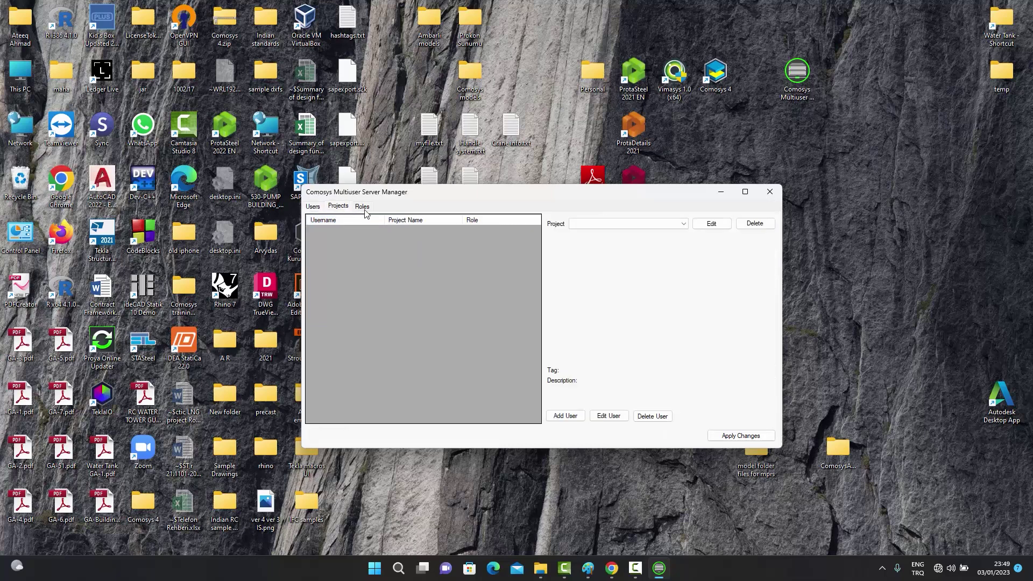
click(641, 222)
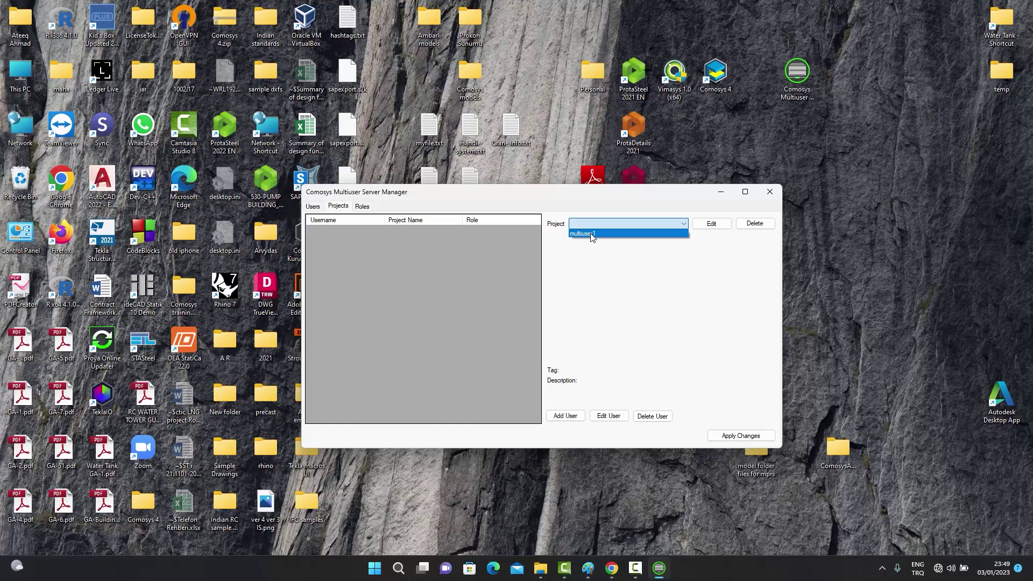
click(592, 234)
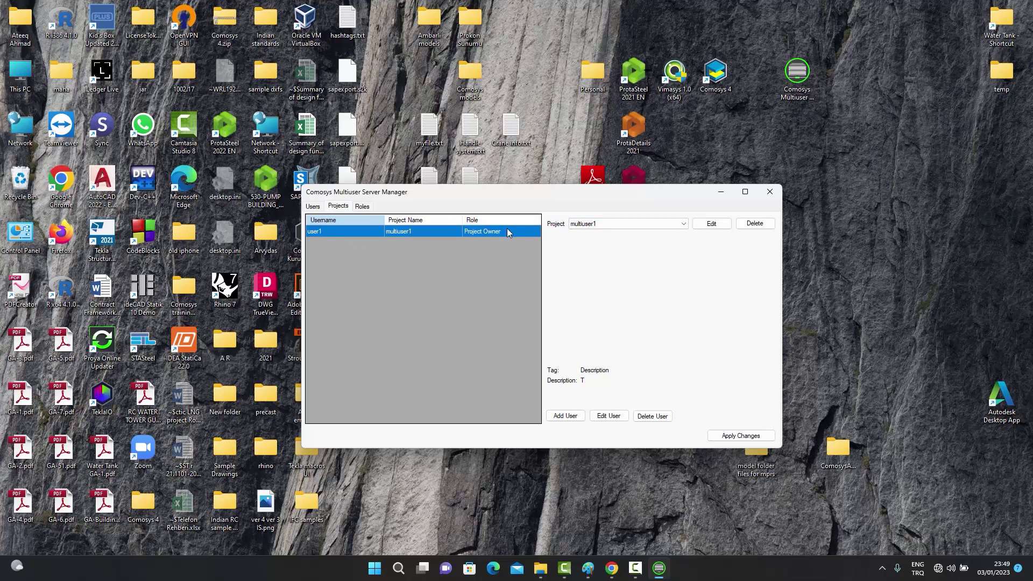
click(363, 207)
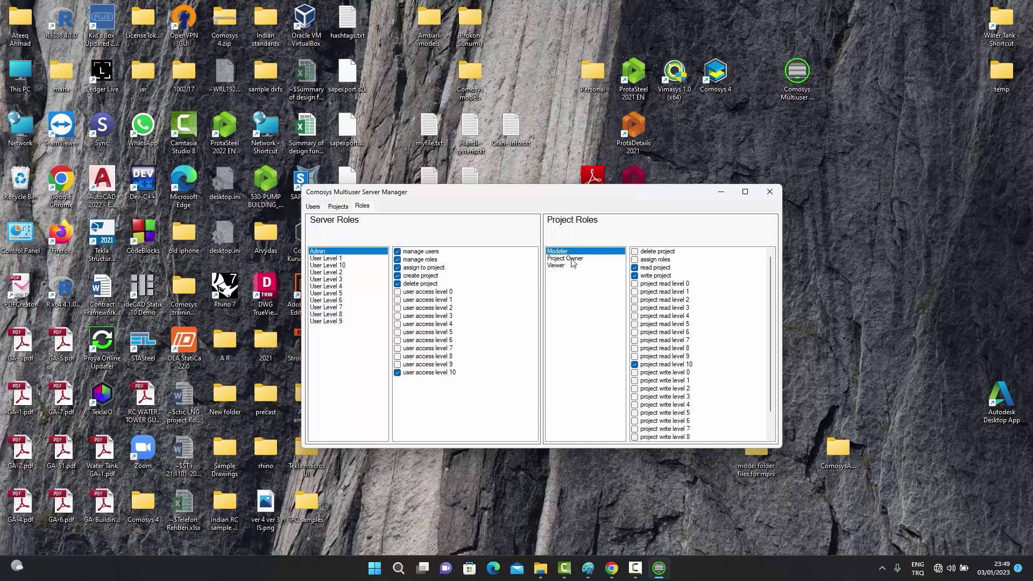
click(336, 207)
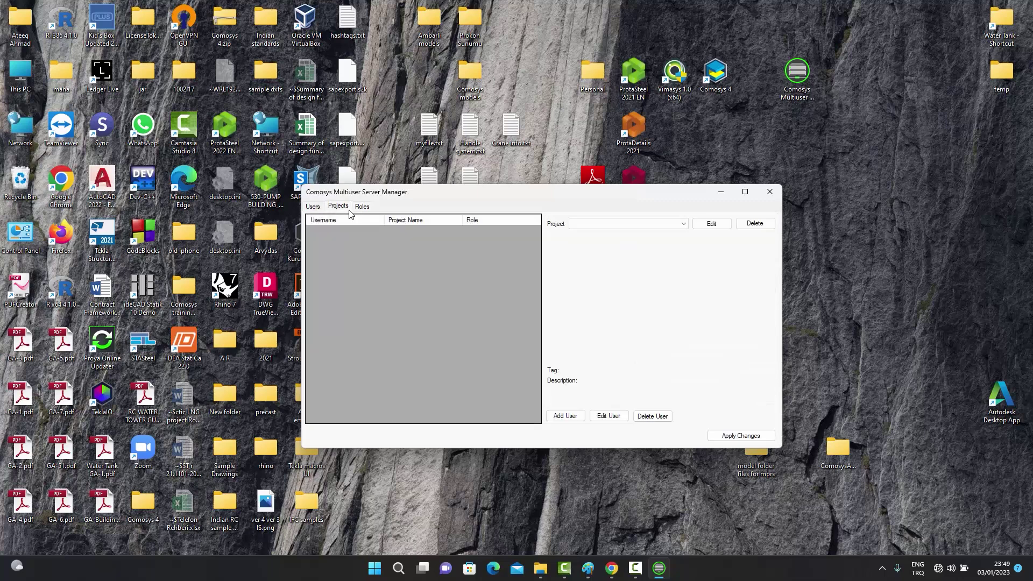
click(613, 226)
click(613, 233)
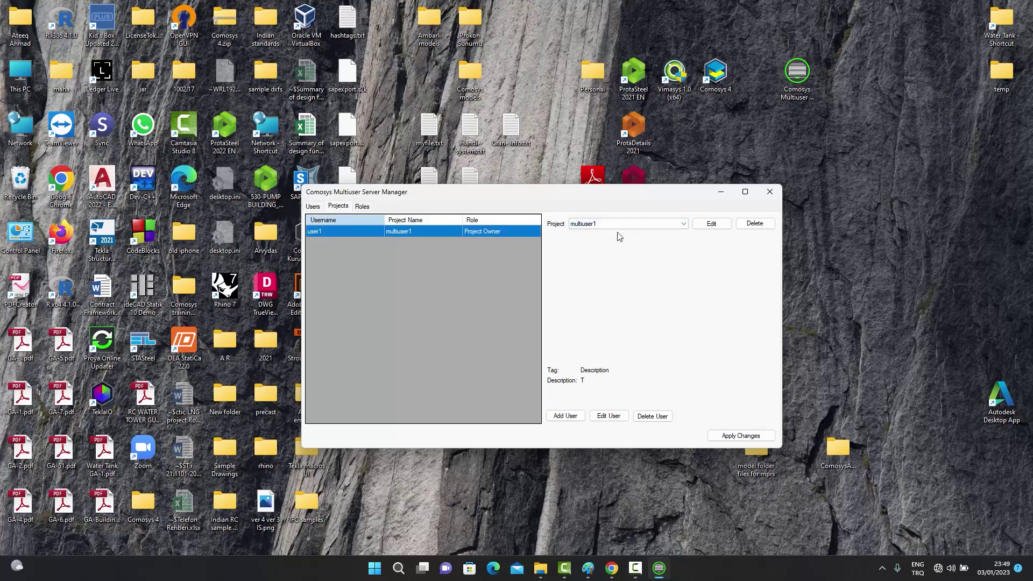
Step: Add user2 to the multiuser1 project with the Modeler role
click(565, 416)
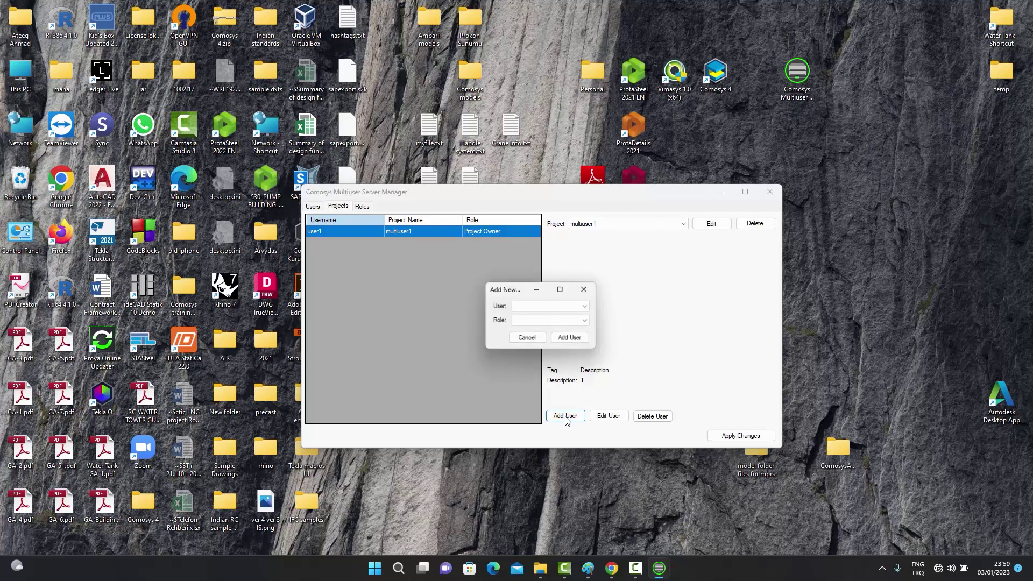
click(589, 310)
click(554, 322)
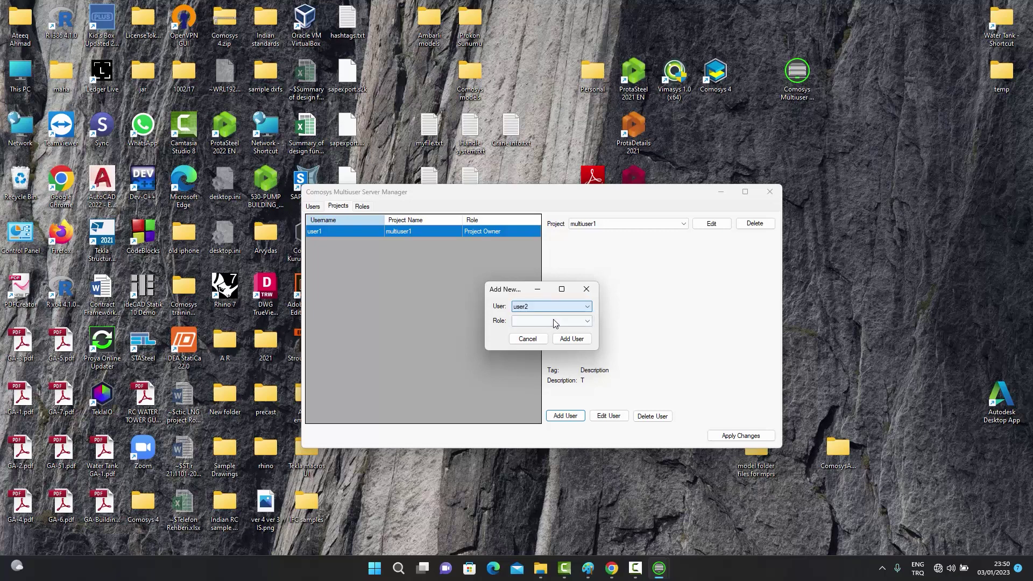
click(552, 322)
click(589, 321)
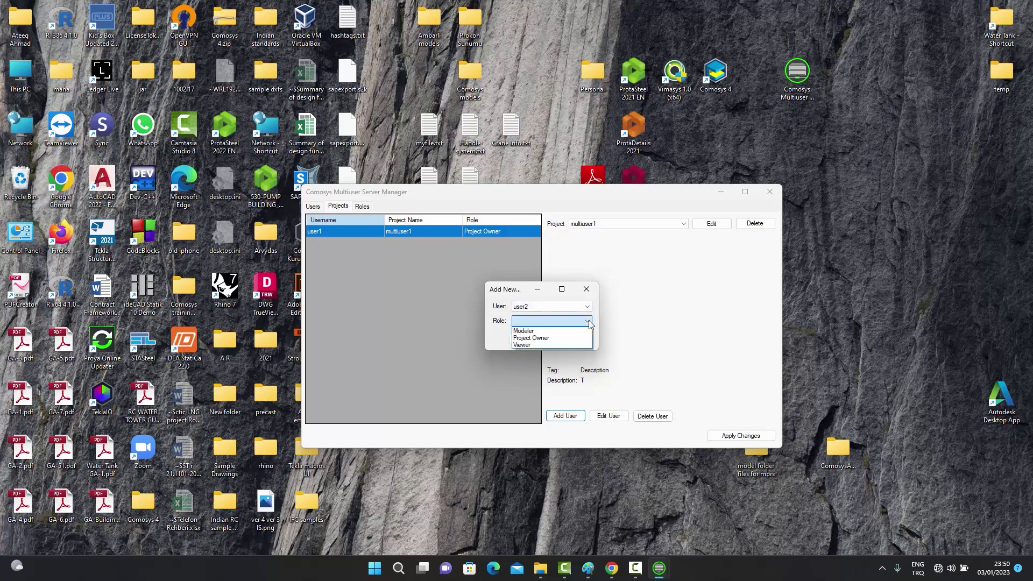
click(557, 331)
click(528, 311)
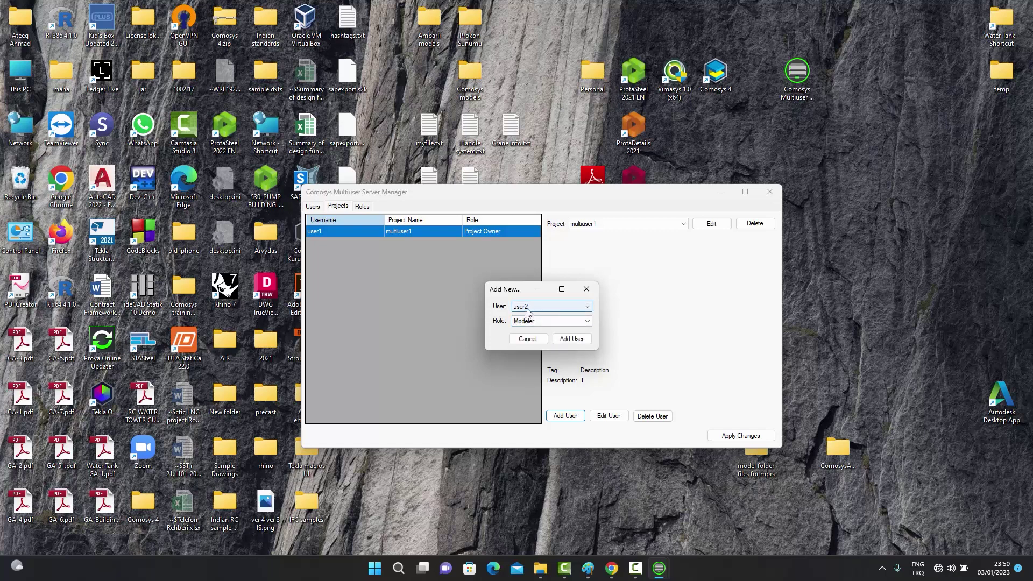
click(549, 324)
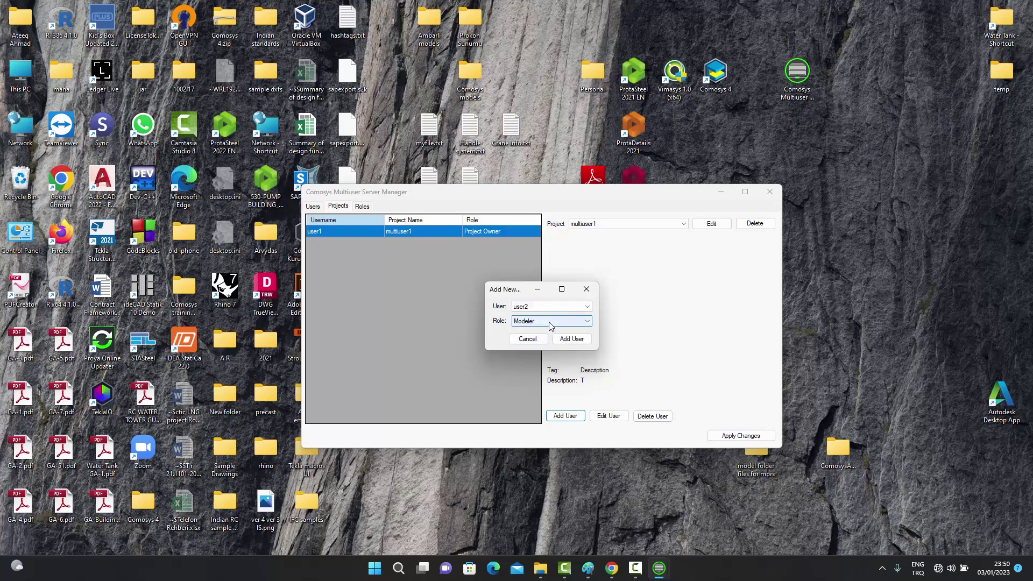
click(575, 341)
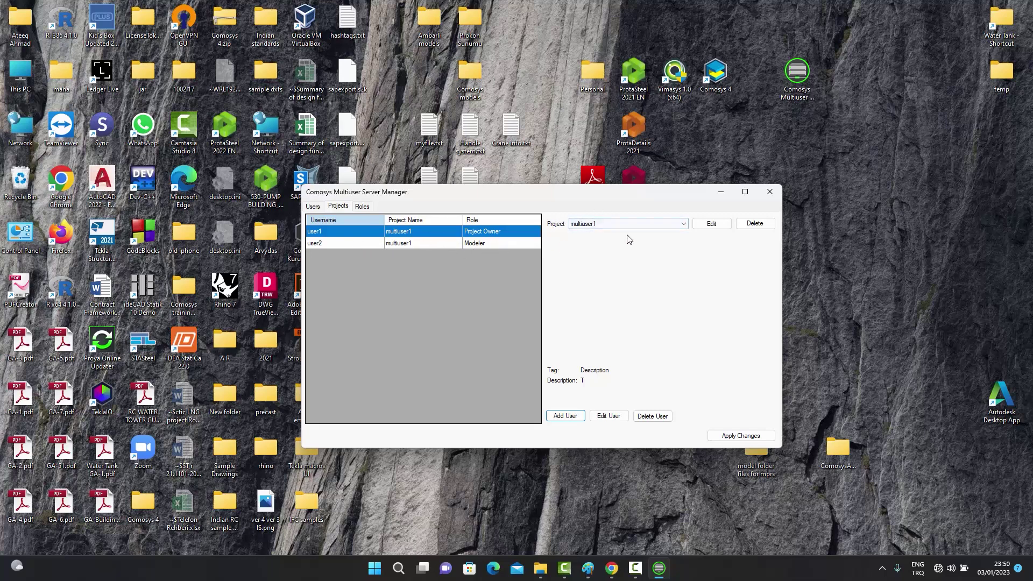
Step: Reselect multiuser1 and apply the project membership changes
click(603, 225)
click(602, 231)
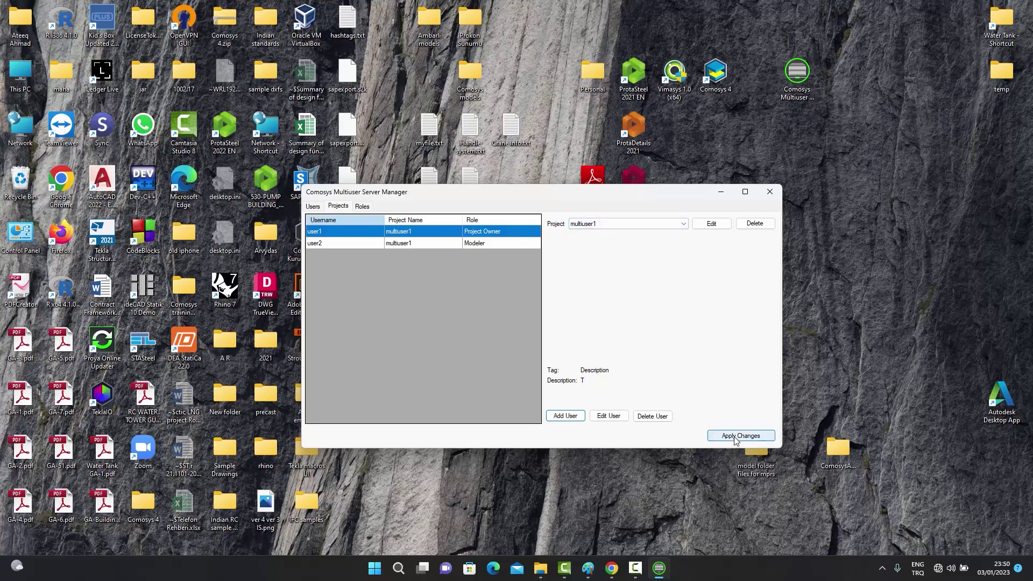
click(736, 438)
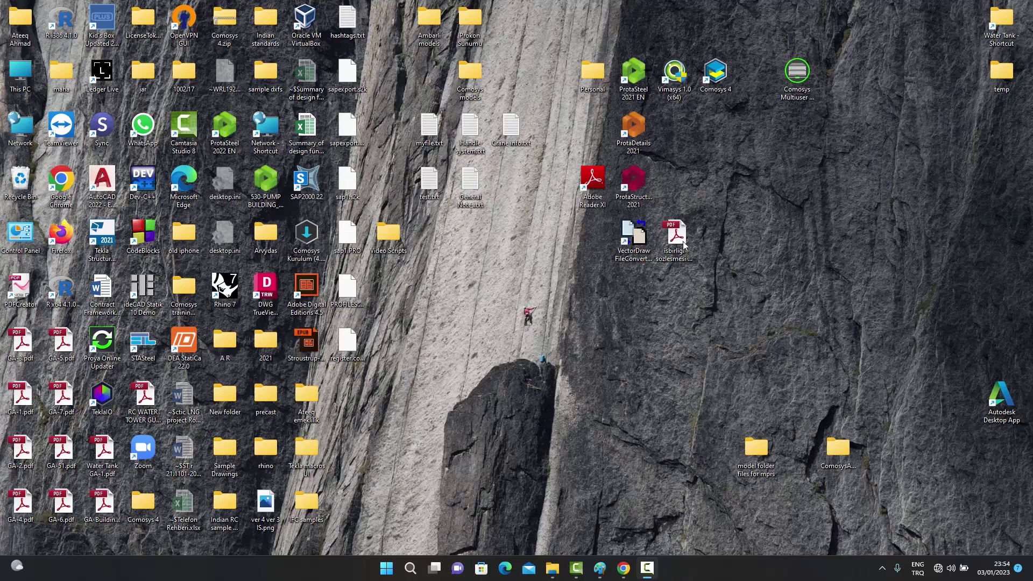
Step: Launch COMOSYS and log user1 out from the Multiuser Settings page
double_click(716, 87)
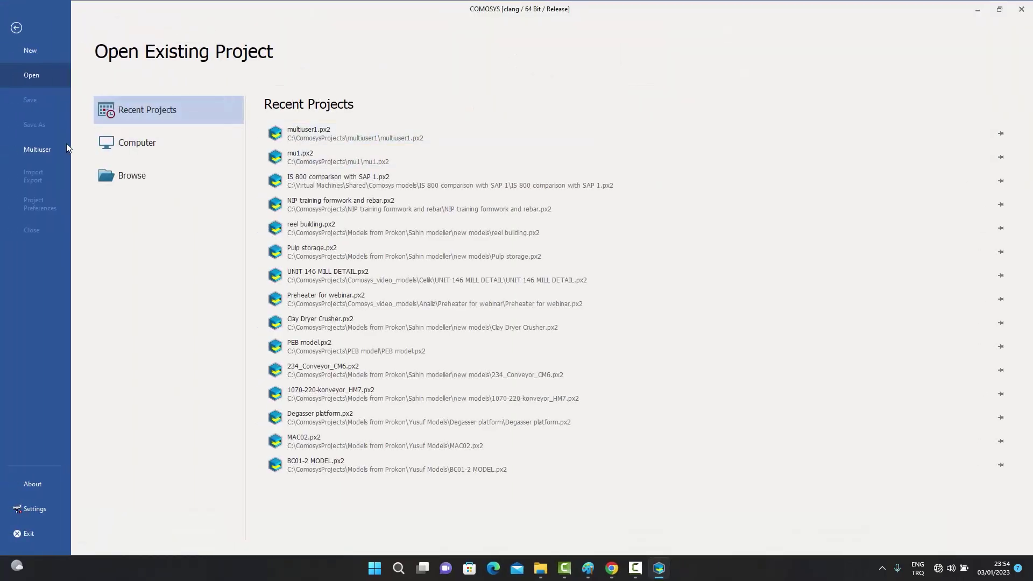
click(31, 151)
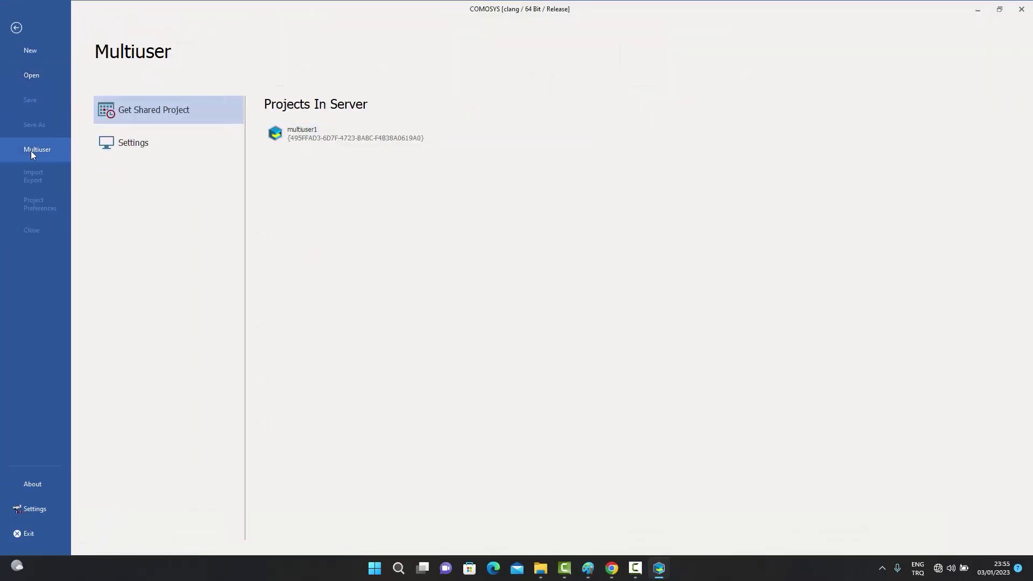
click(137, 144)
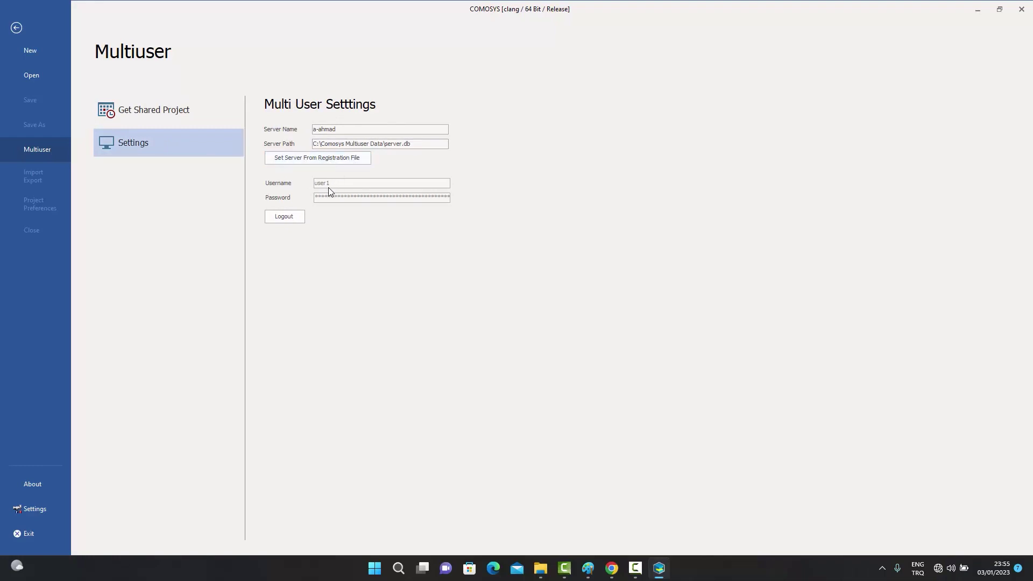
click(285, 220)
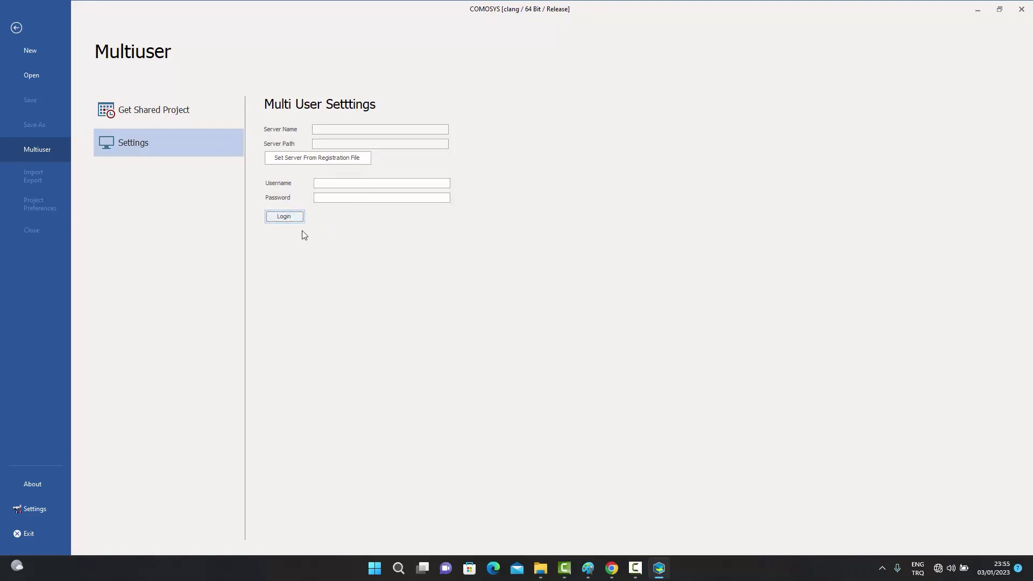
Step: Load the server details from register.comosysserver on the Desktop
click(316, 160)
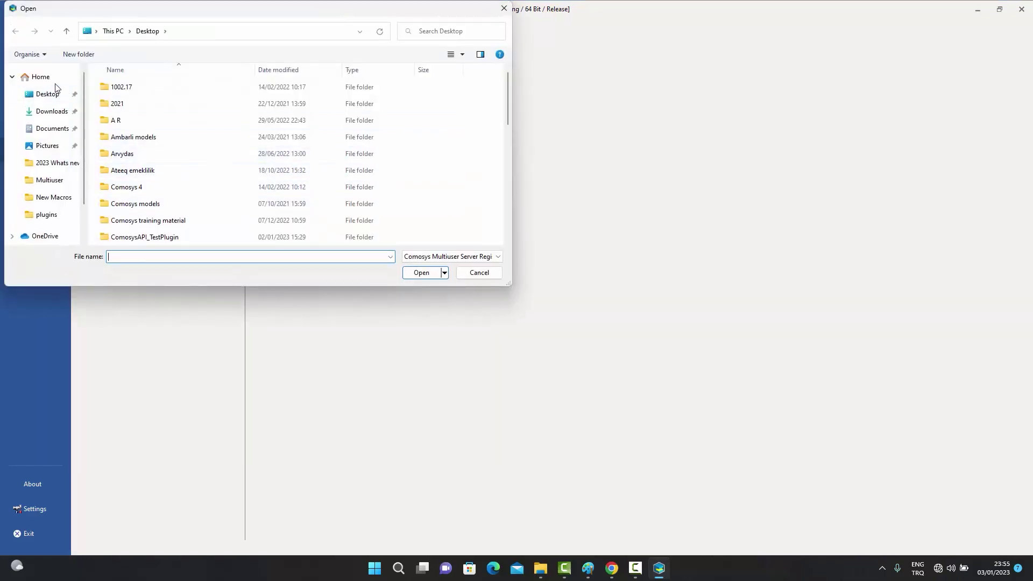
click(50, 94)
scroll(224, 168, down, 5)
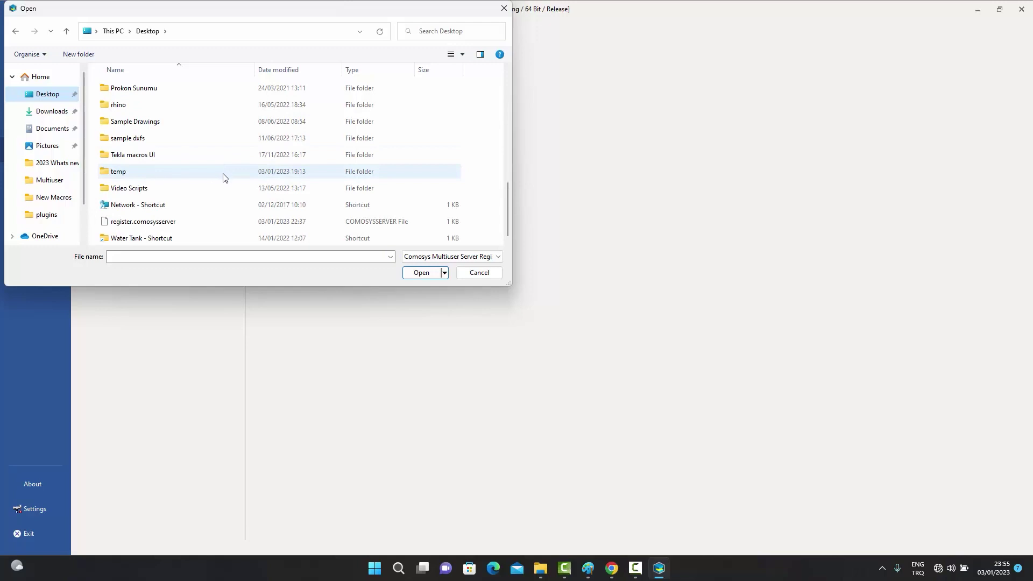
click(161, 221)
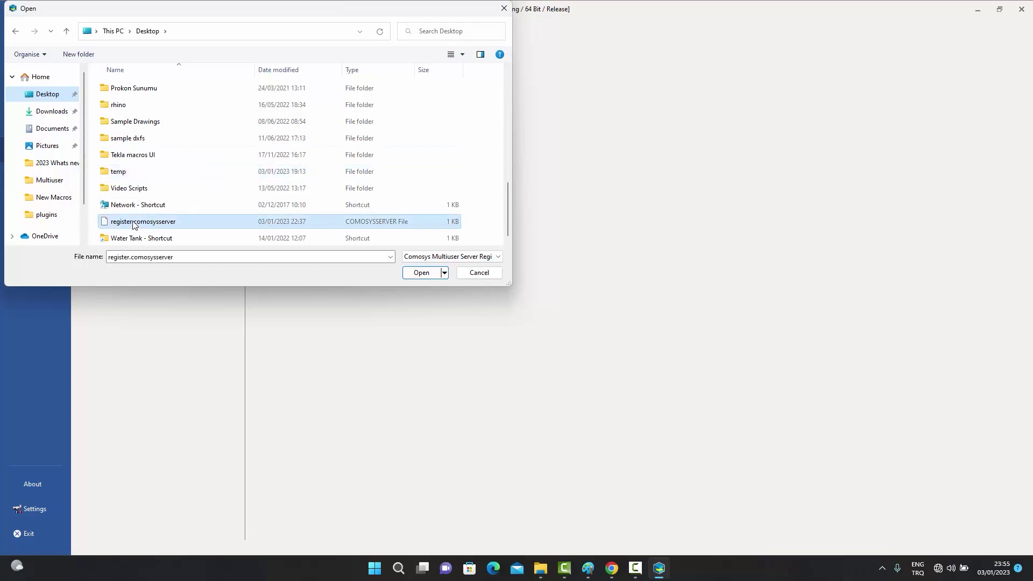
click(425, 273)
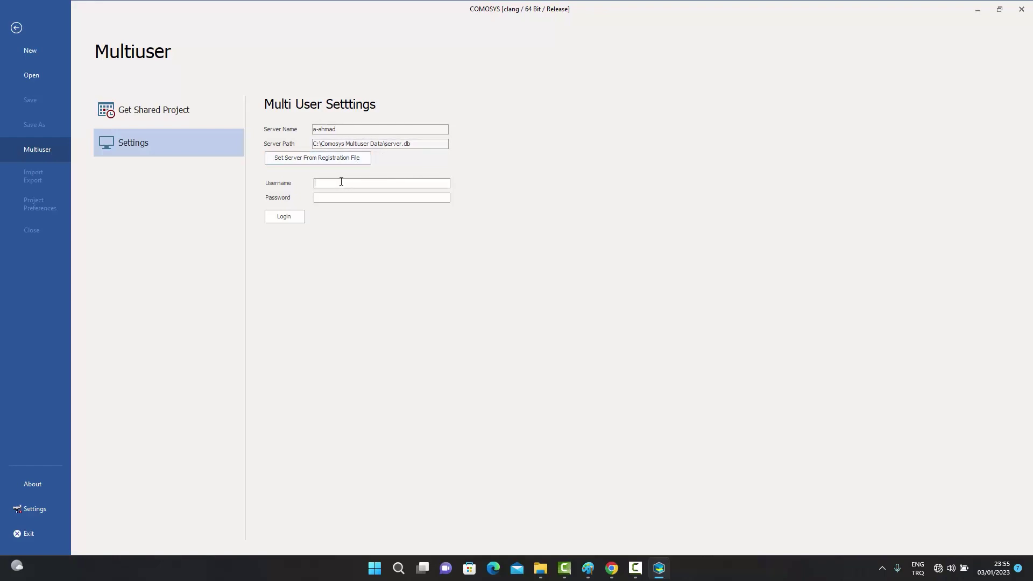
Step: Log in as the second user with its username and password
text(user2)
click(333, 198)
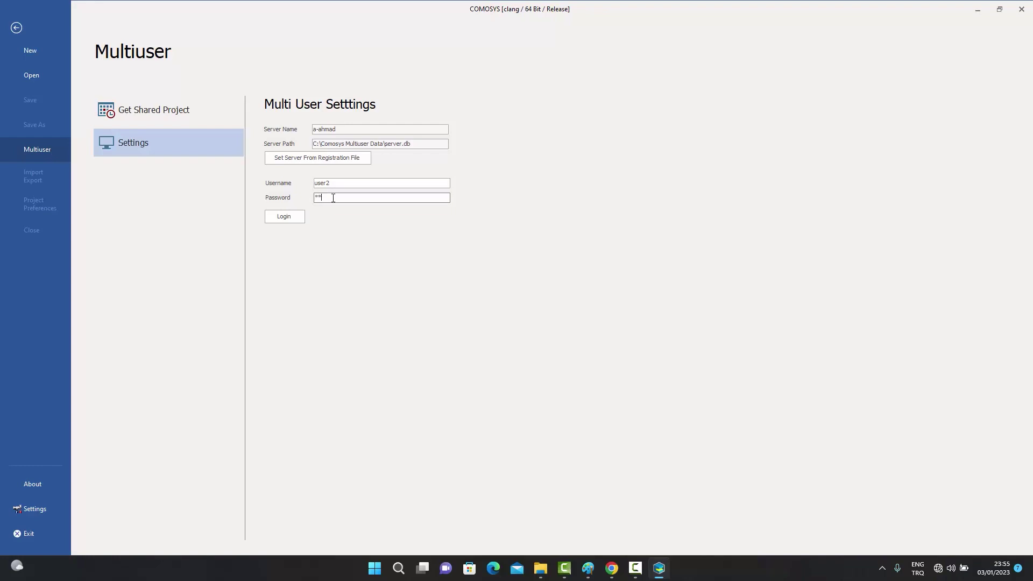
click(285, 216)
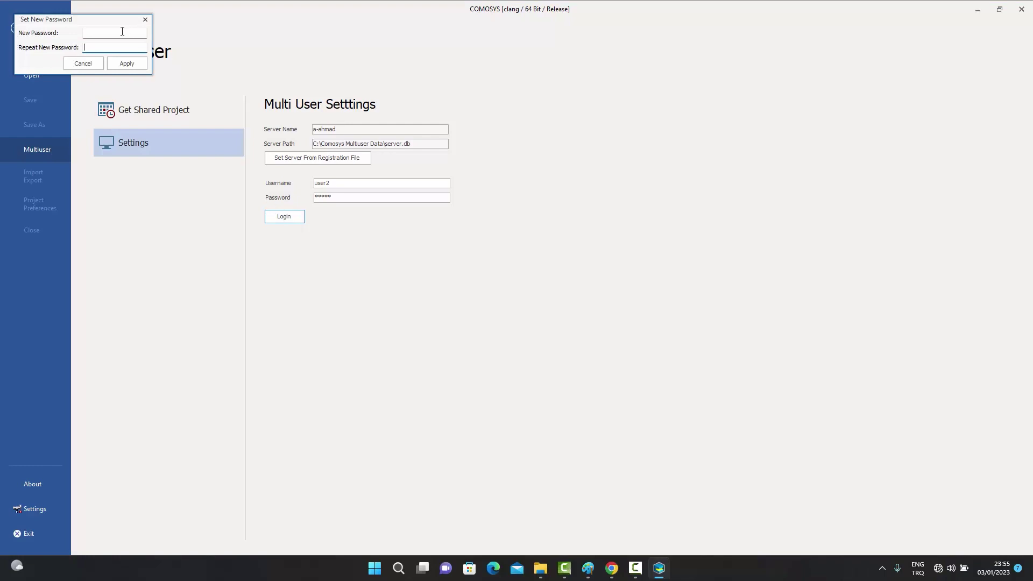
Step: Set and confirm a new account password to finish logging in
click(113, 34)
click(109, 48)
click(126, 63)
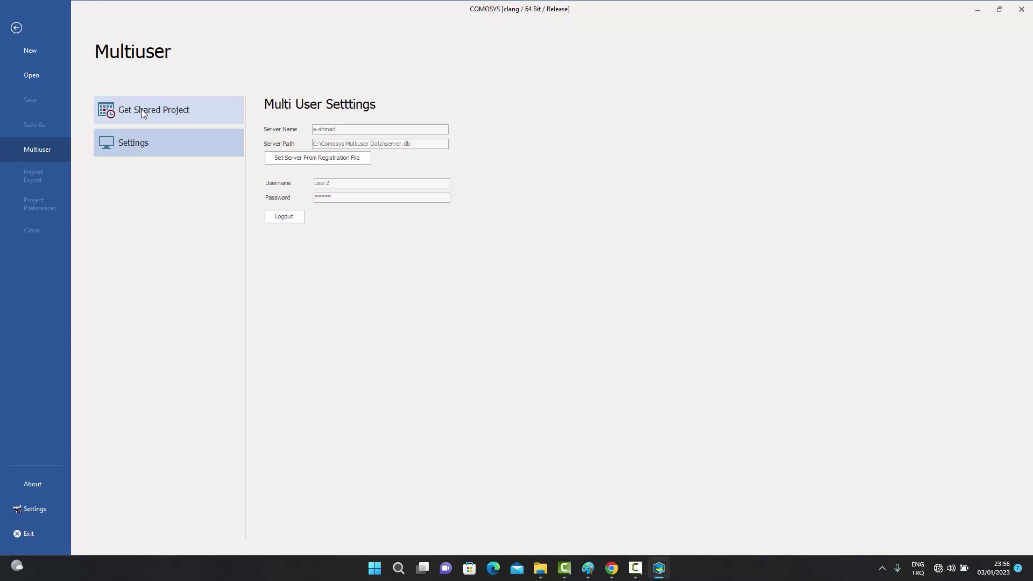
Step: Check out the shared multiuser1 project from the server into the Desktop folder
click(163, 110)
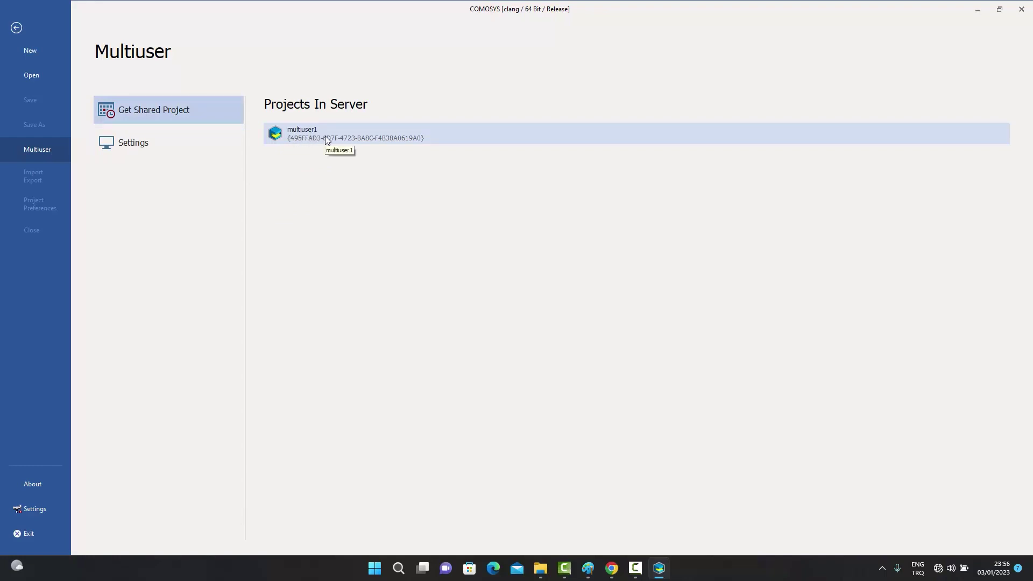
double_click(318, 135)
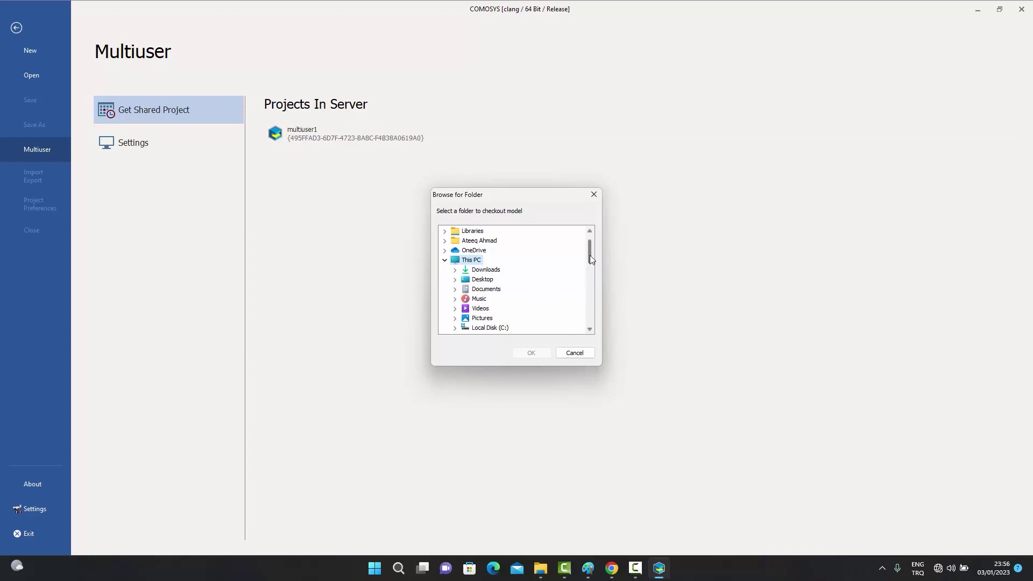
mouse_move(590, 255)
mouse_down()
mouse_move(590, 286)
mouse_move(592, 244)
mouse_up()
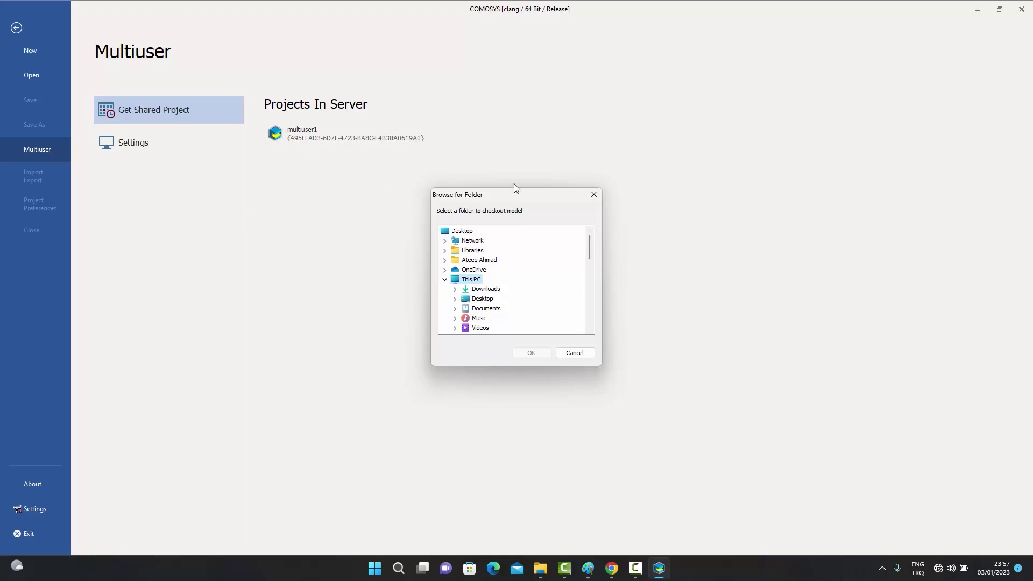
click(466, 232)
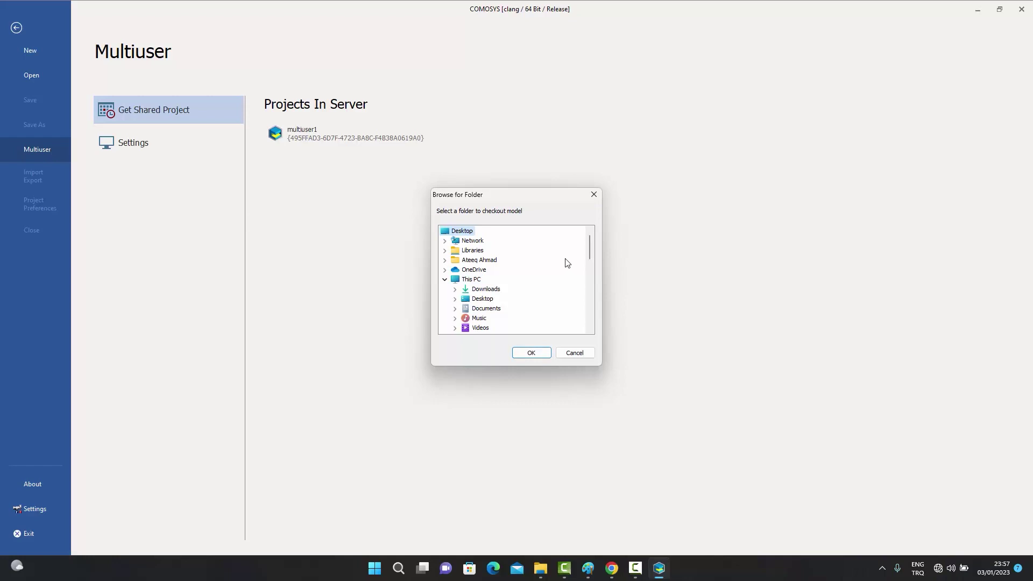
click(531, 354)
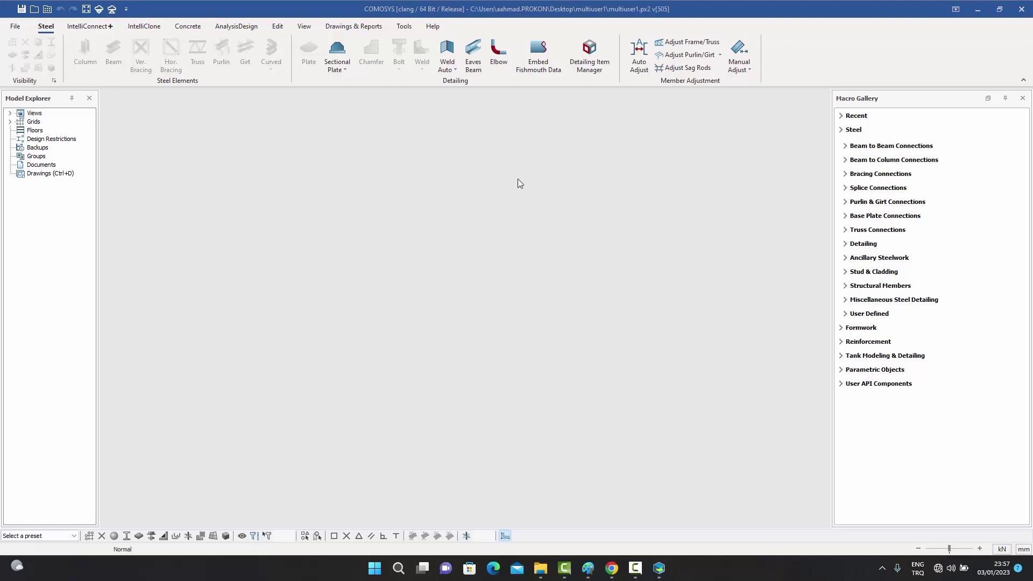
click(10, 113)
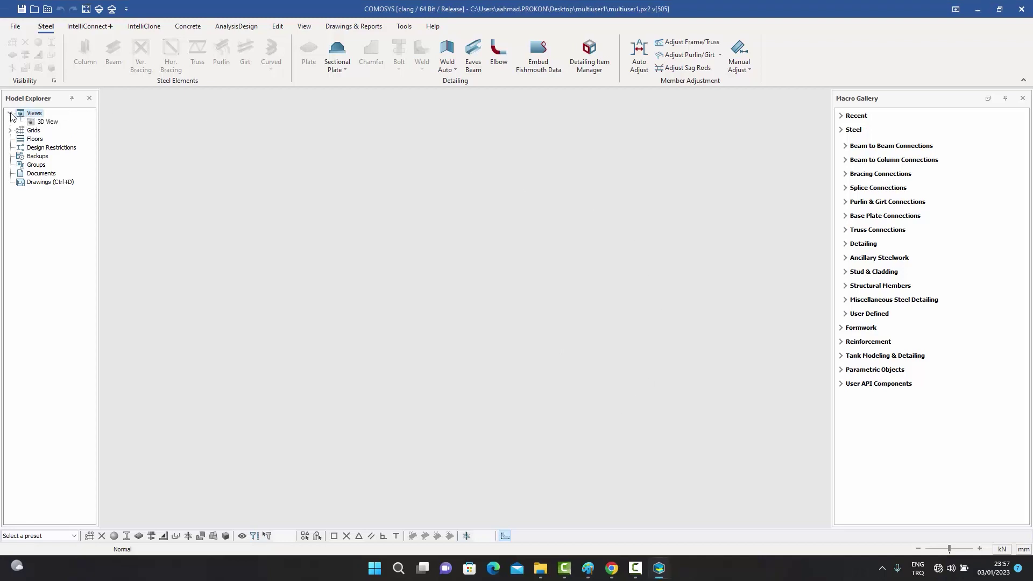
Step: Open the 3D View full-size and centre the four columns in it
double_click(48, 122)
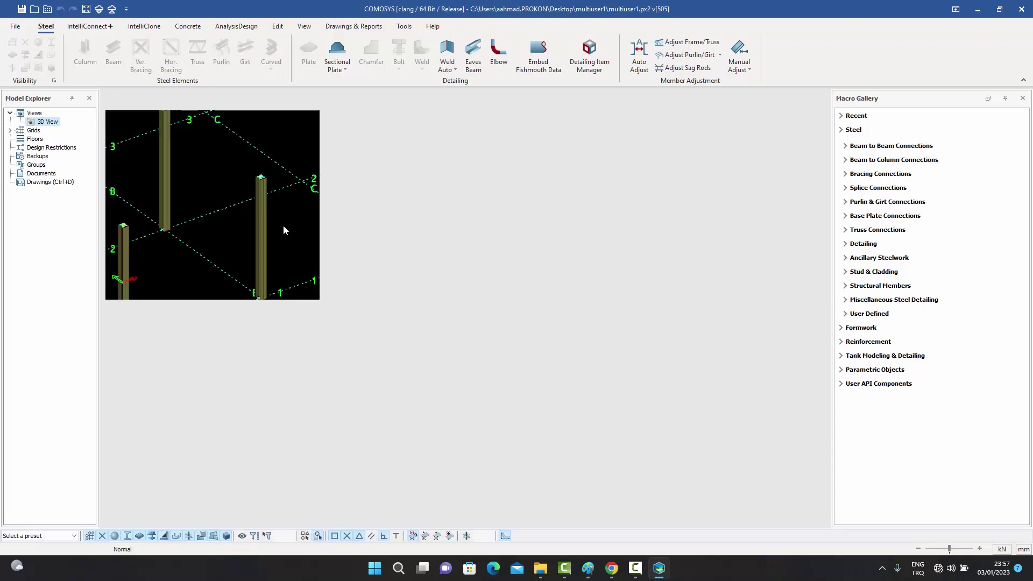
click(282, 104)
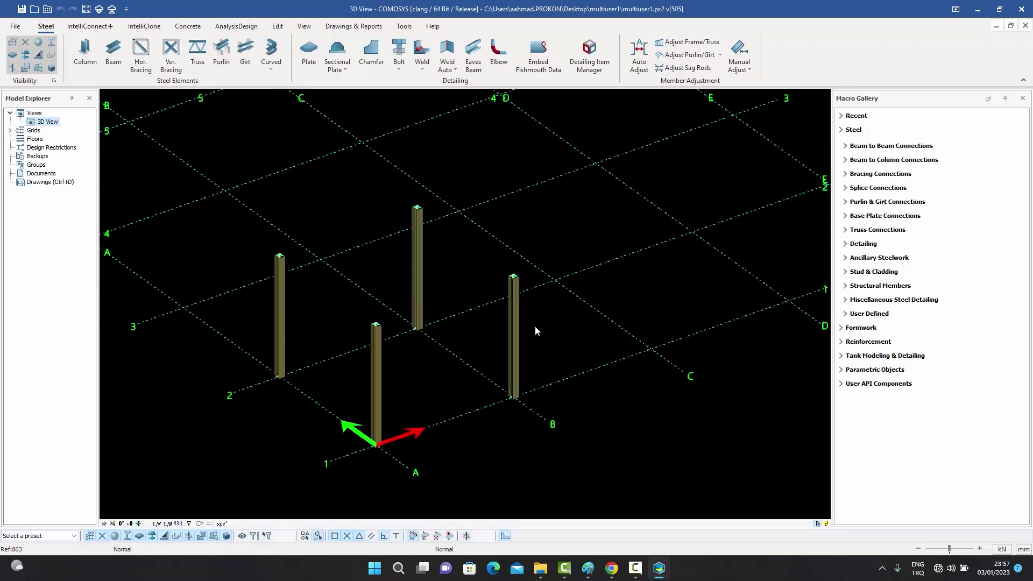
scroll(473, 328, up, 2)
scroll(473, 329, down, 2)
middle_drag(473, 329, 535, 325)
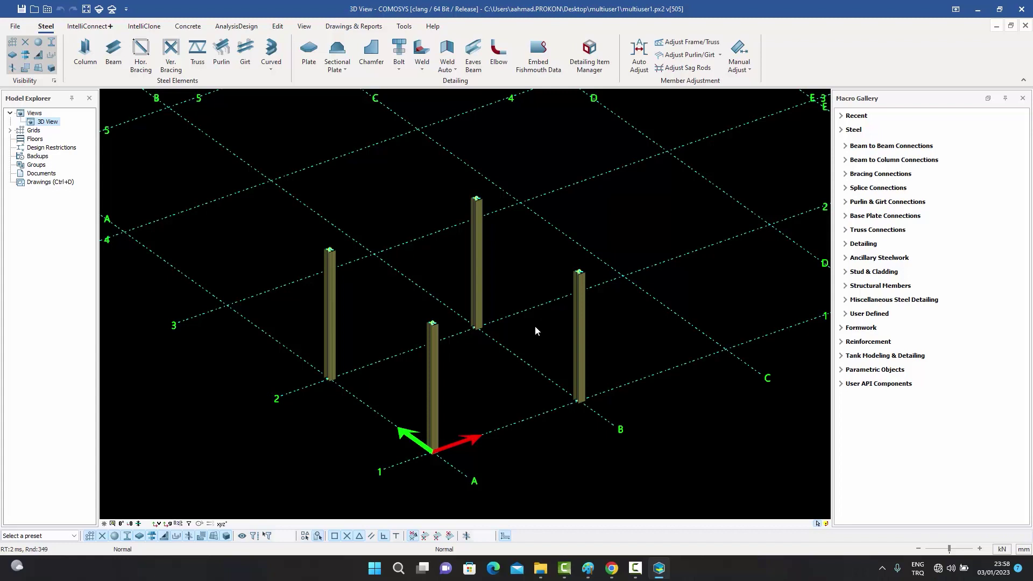
Step: Draw four steel beams linking the column tops into a closed frame, then save locally
click(114, 54)
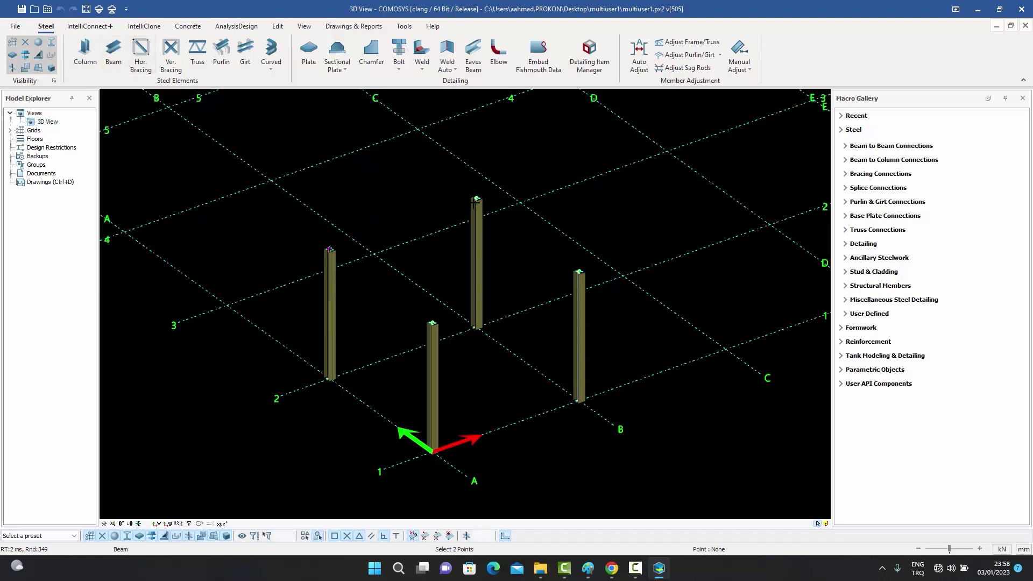
click(476, 200)
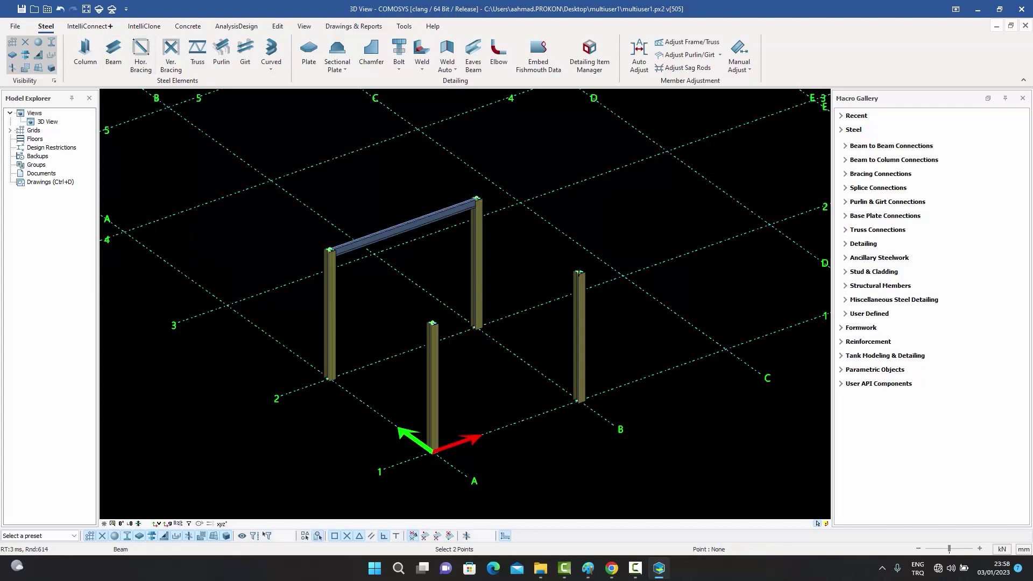
click(579, 272)
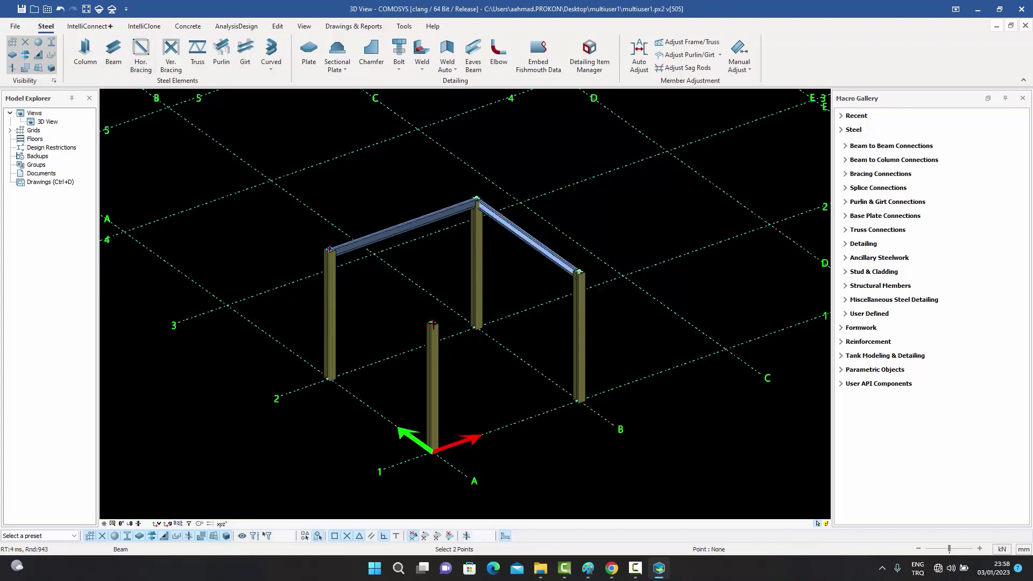
click(432, 323)
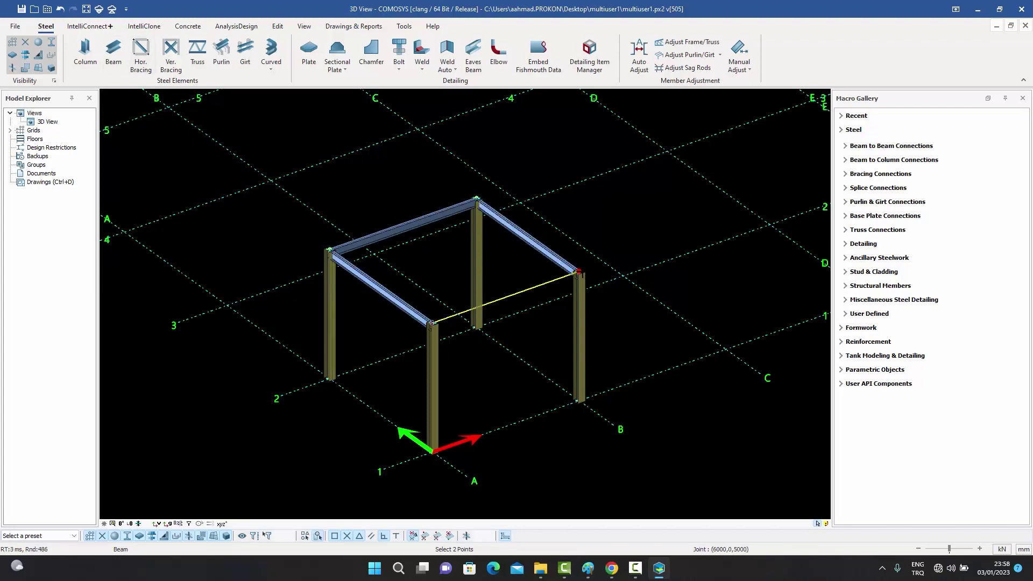
click(580, 272)
right_click(600, 221)
click(615, 230)
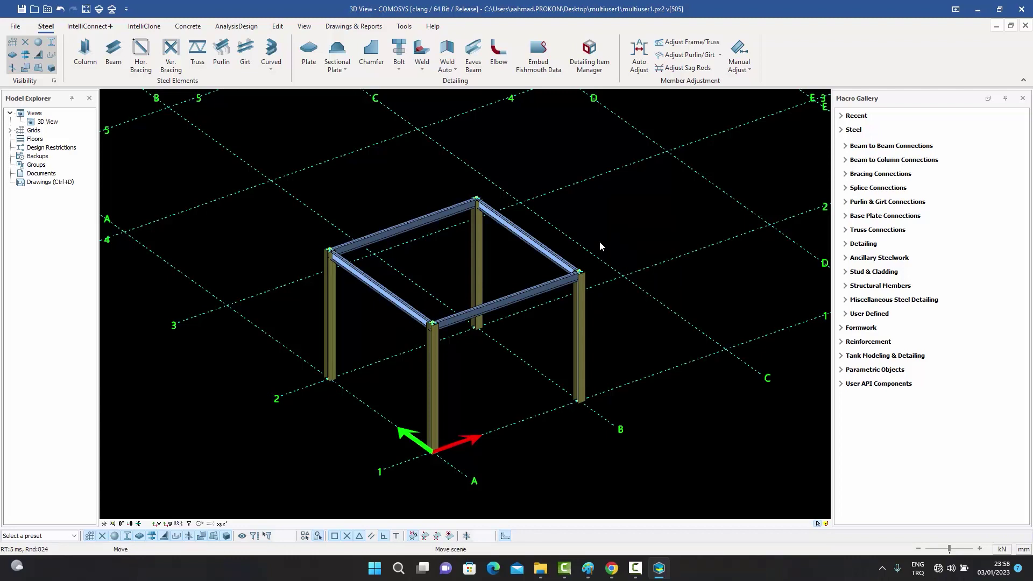
scroll(600, 247, up, 3)
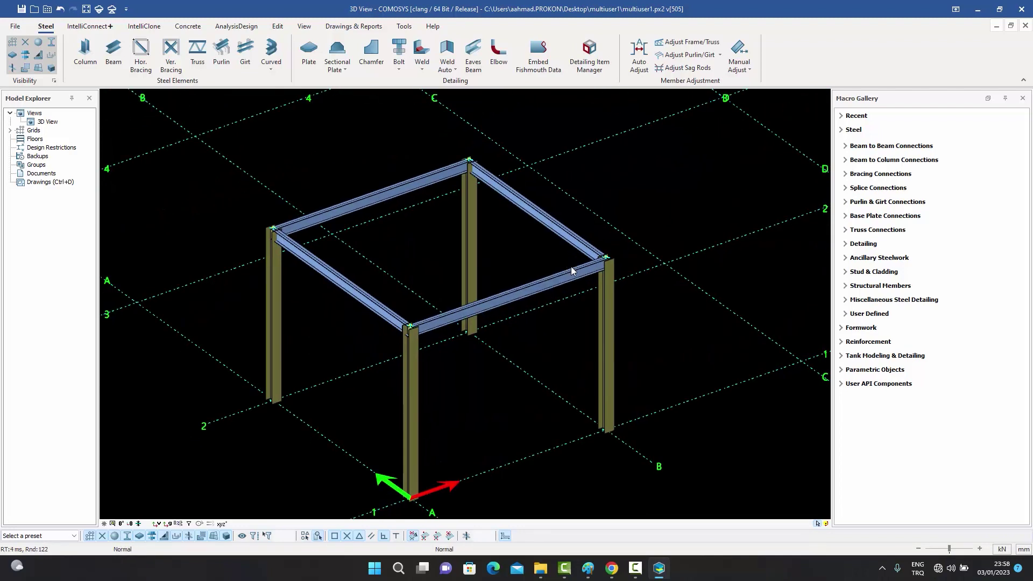
click(22, 9)
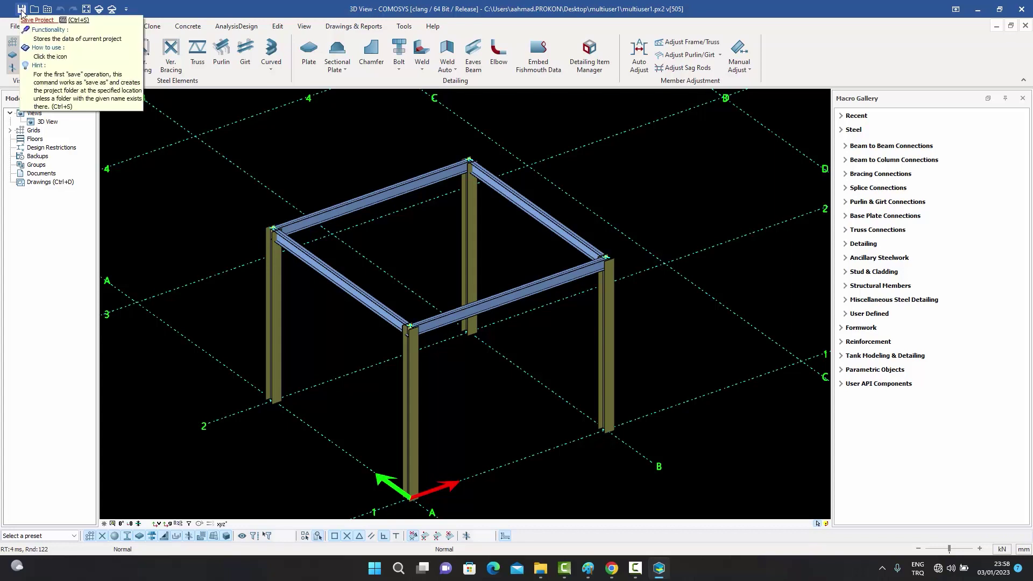
Step: Save the frame changes to the server with tag TT and description D1
click(112, 9)
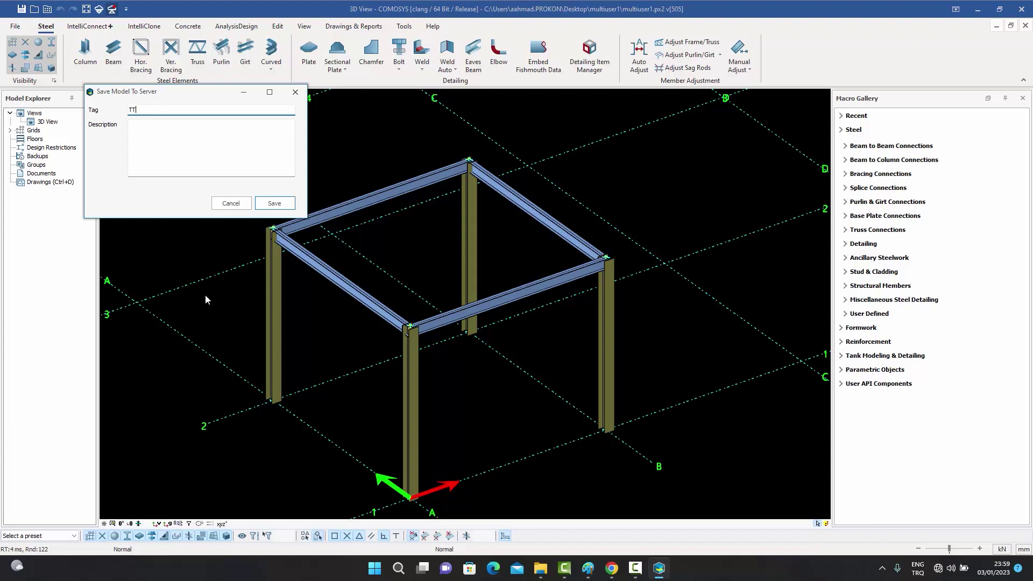
click(184, 136)
text(D1)
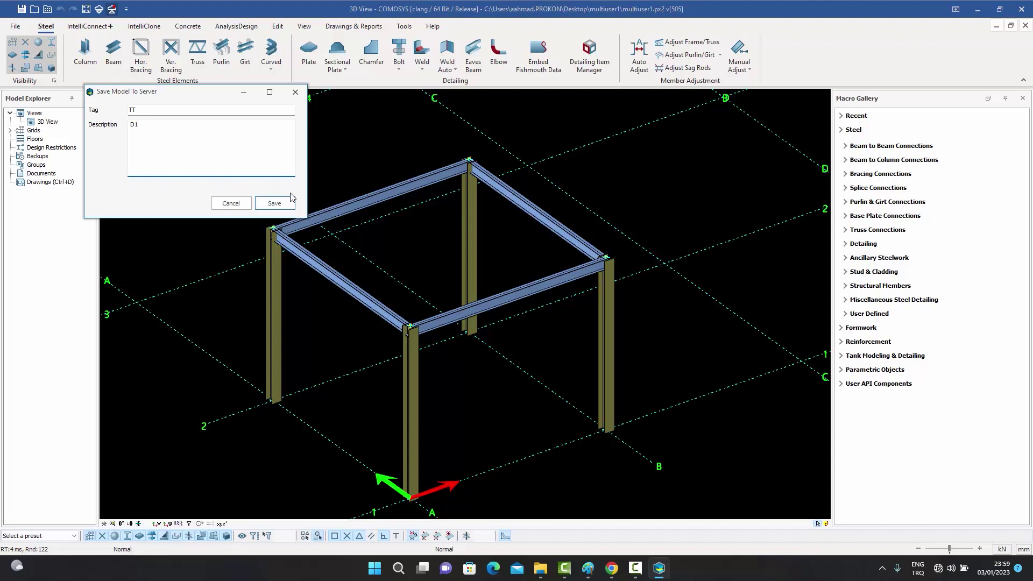
click(274, 206)
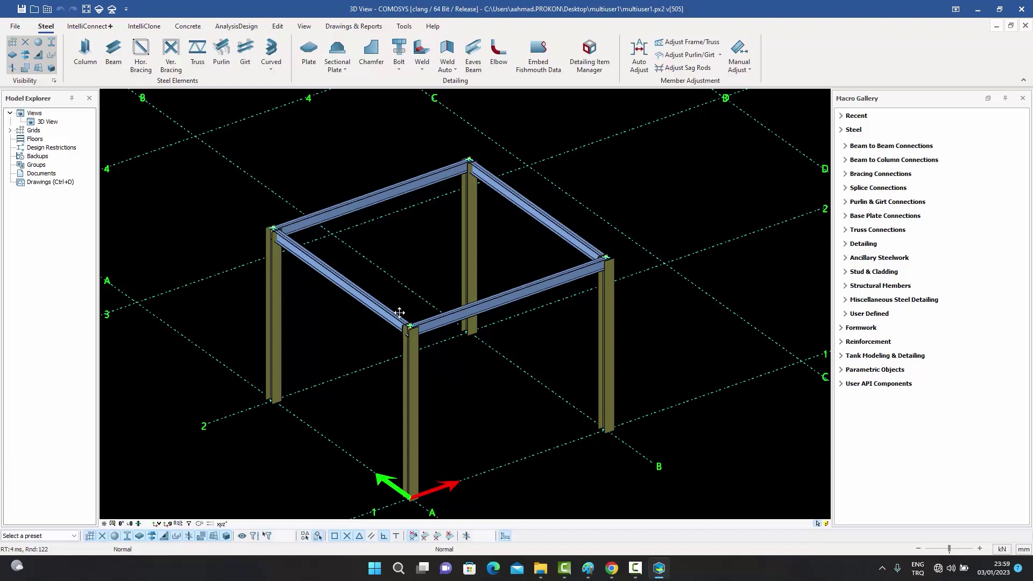
Step: Close COMOSYS, declining to save the multiuser1 project
middle_drag(397, 312, 394, 291)
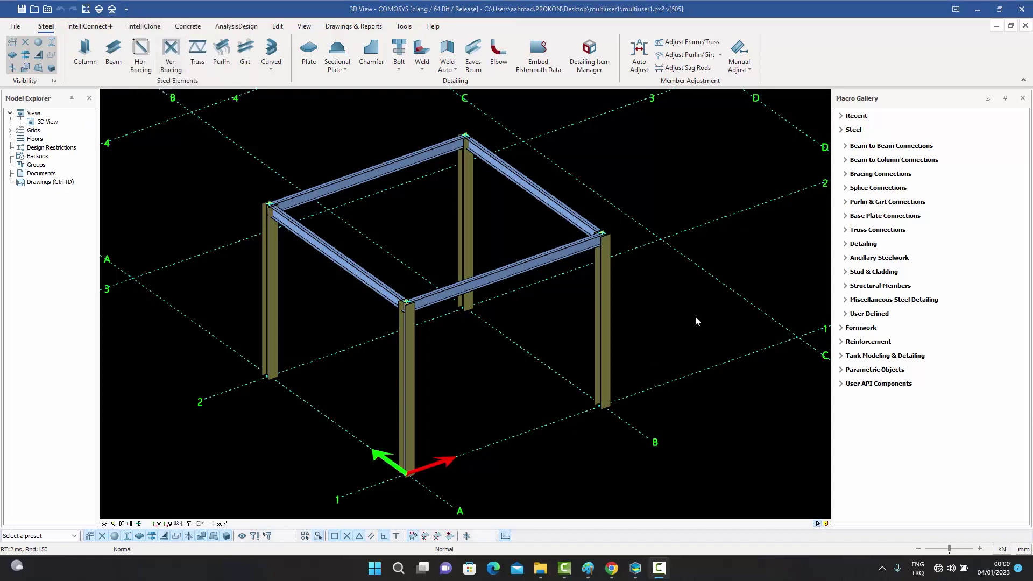
click(1021, 9)
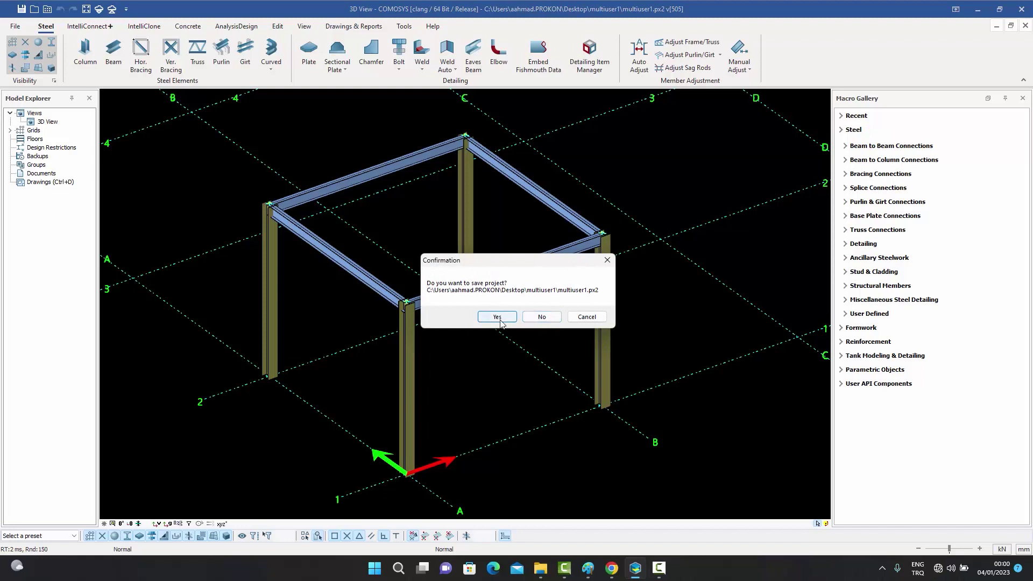
click(542, 318)
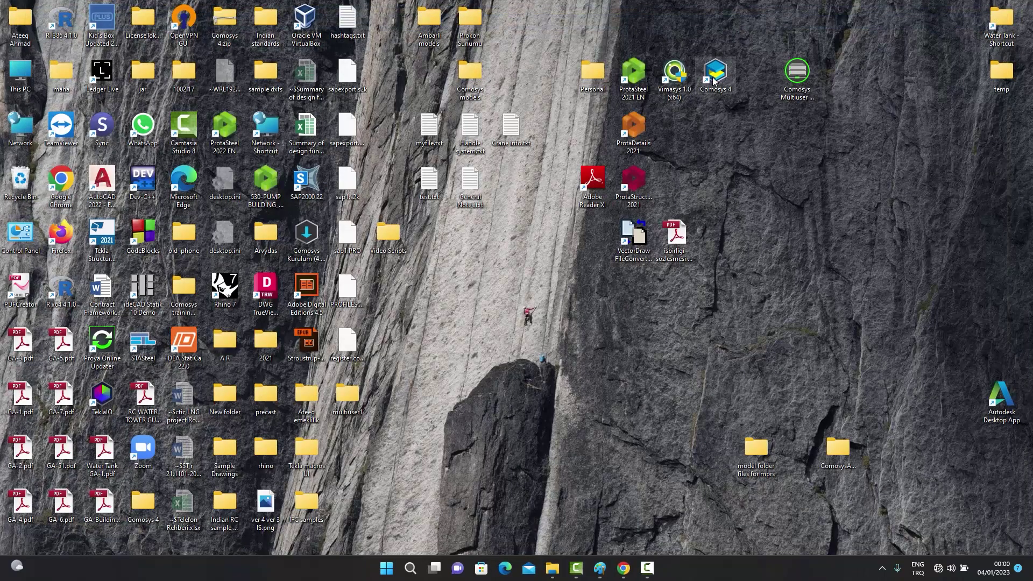
Step: Relaunch COMOSYS and open multiuser1.px2 from Recent Projects
double_click(714, 81)
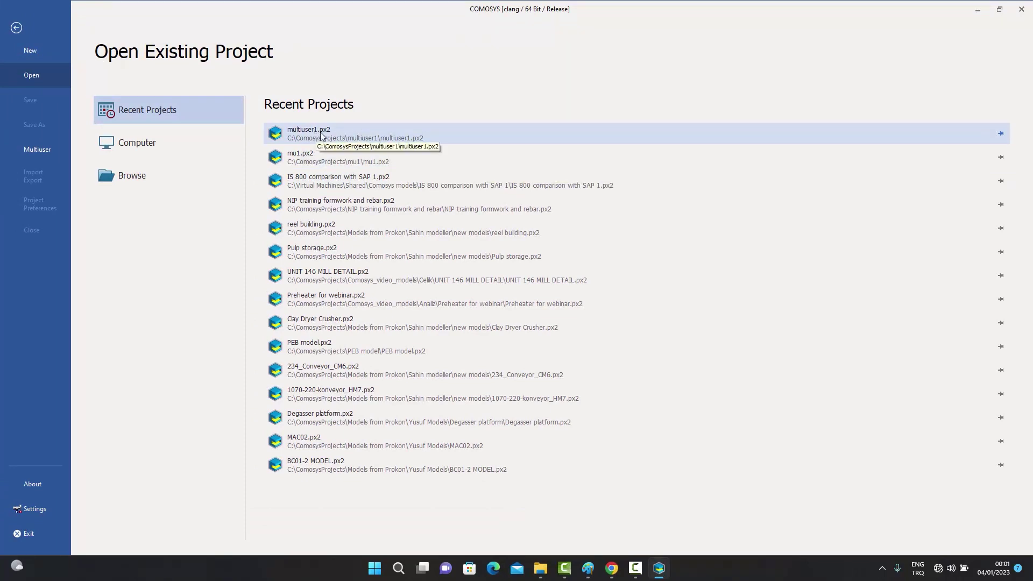
click(368, 136)
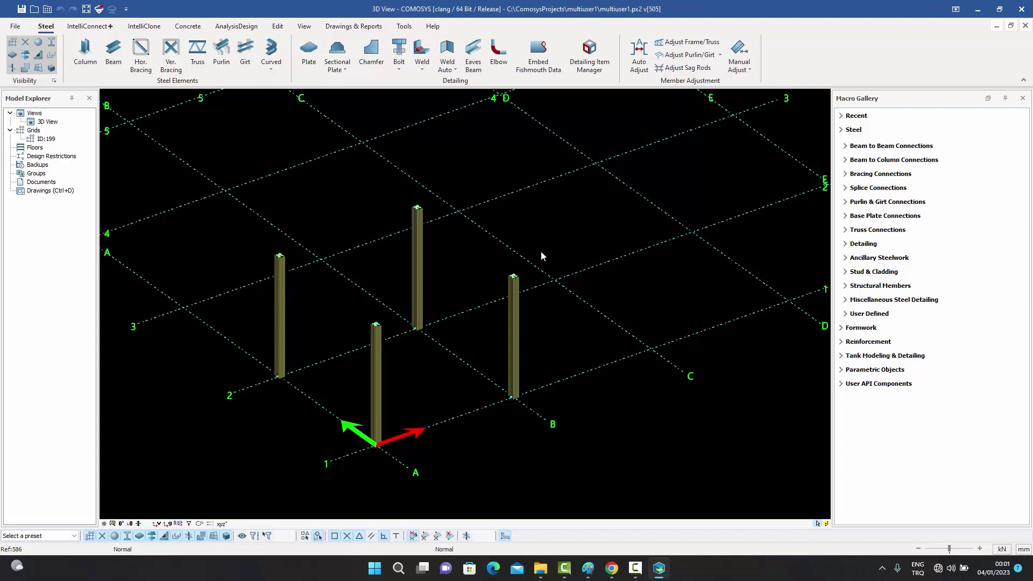
Step: Merge the server's updates into this copy, adding four roof beams across the column tops
middle_drag(541, 250, 585, 235)
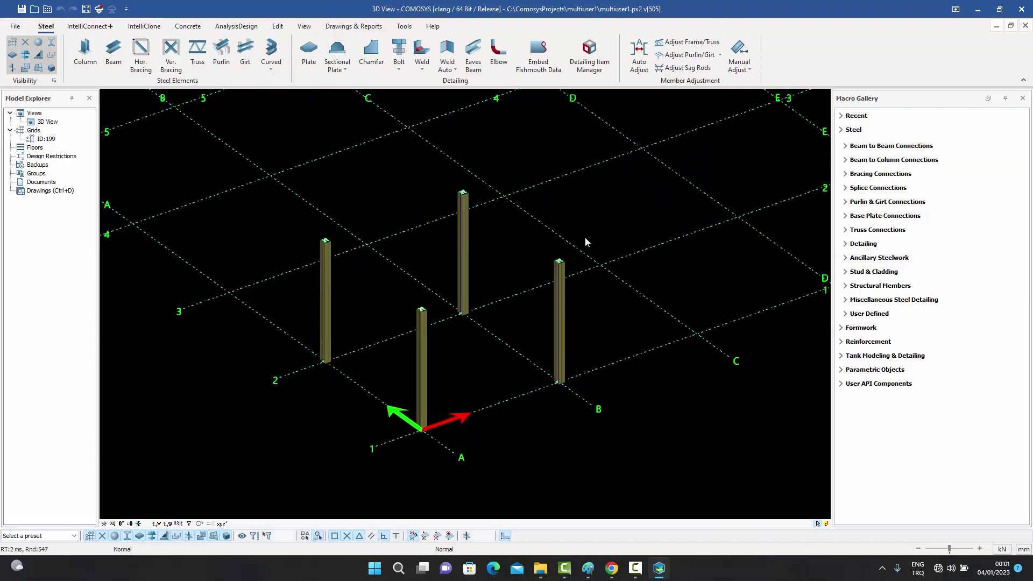
click(100, 11)
click(100, 10)
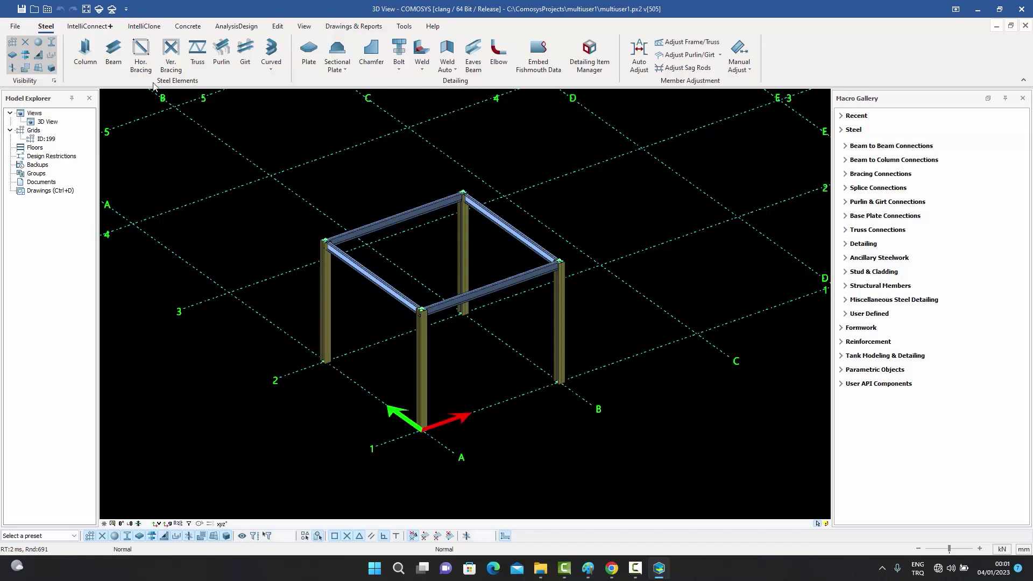
Step: Save the updated multiuser1 project locally
click(22, 9)
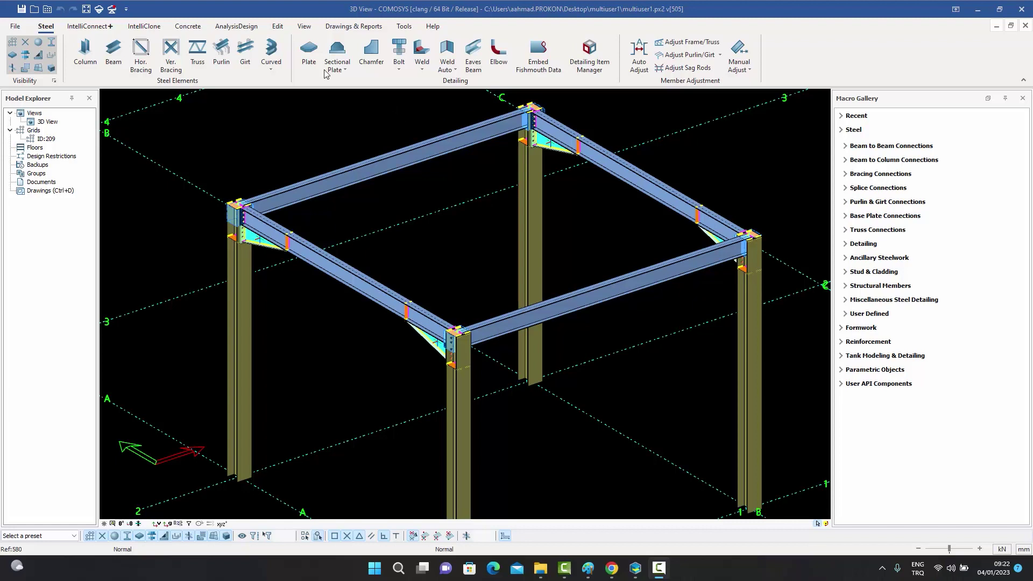
Step: Break the front roof beam into two pieces at its Mid Point
click(278, 28)
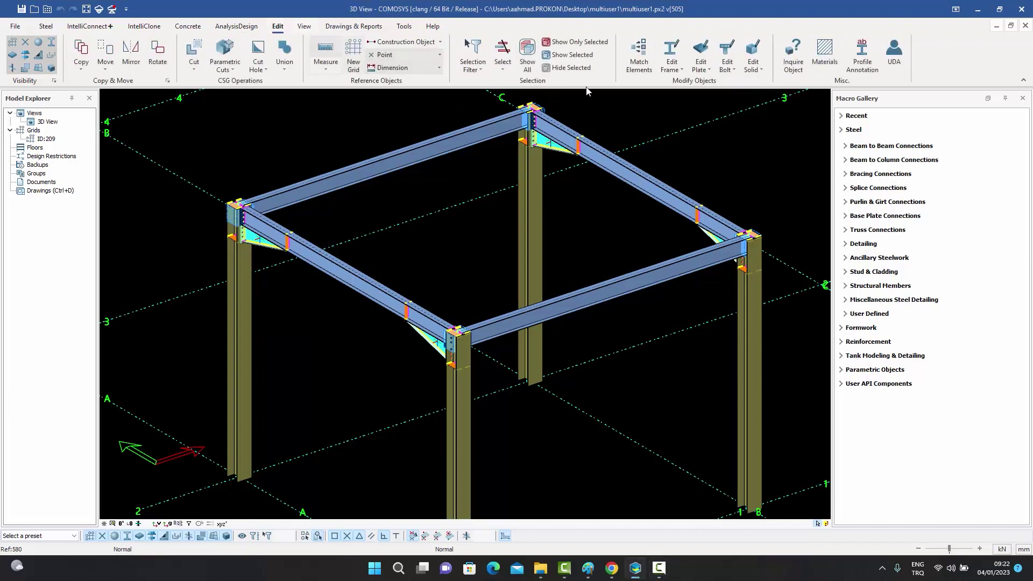
click(682, 71)
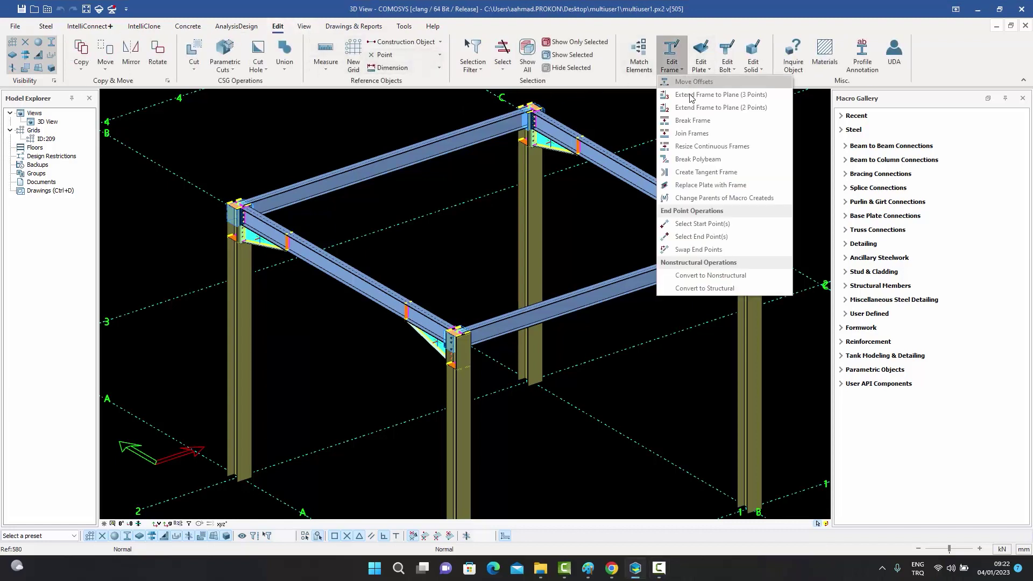
click(691, 120)
click(628, 281)
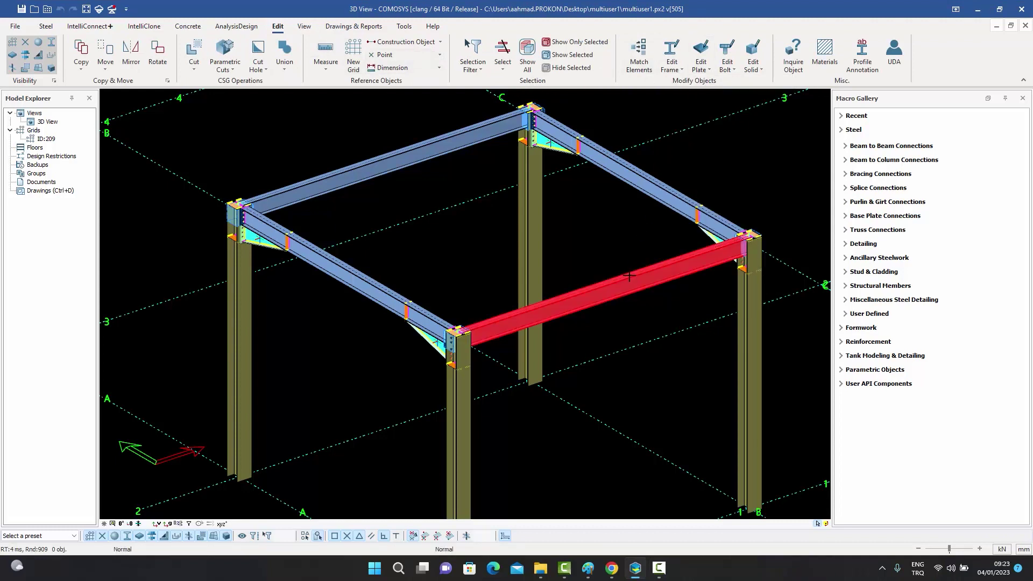
click(602, 282)
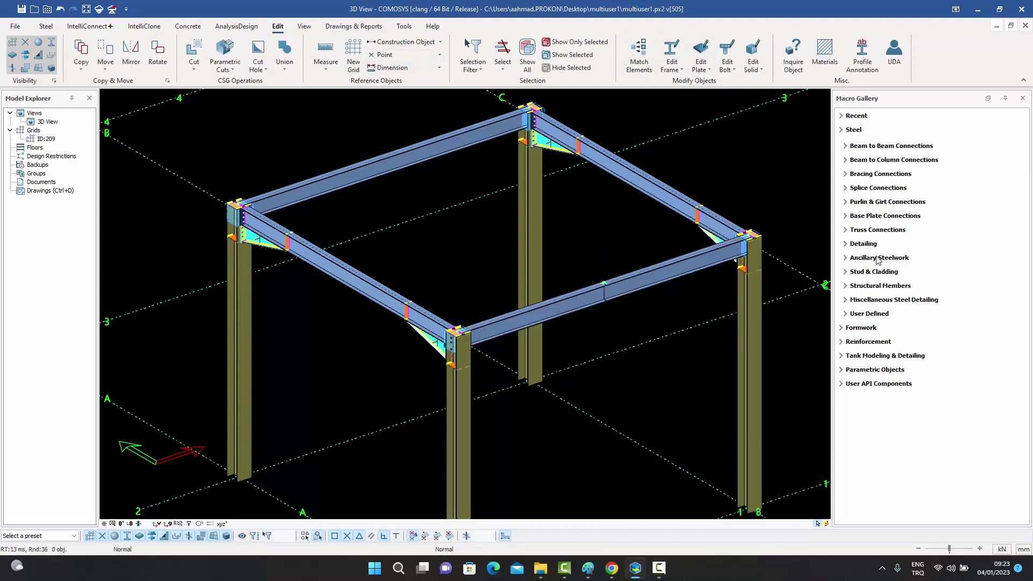
Step: Join the two beam halves with a standard bolted Splice connection
click(878, 187)
click(870, 223)
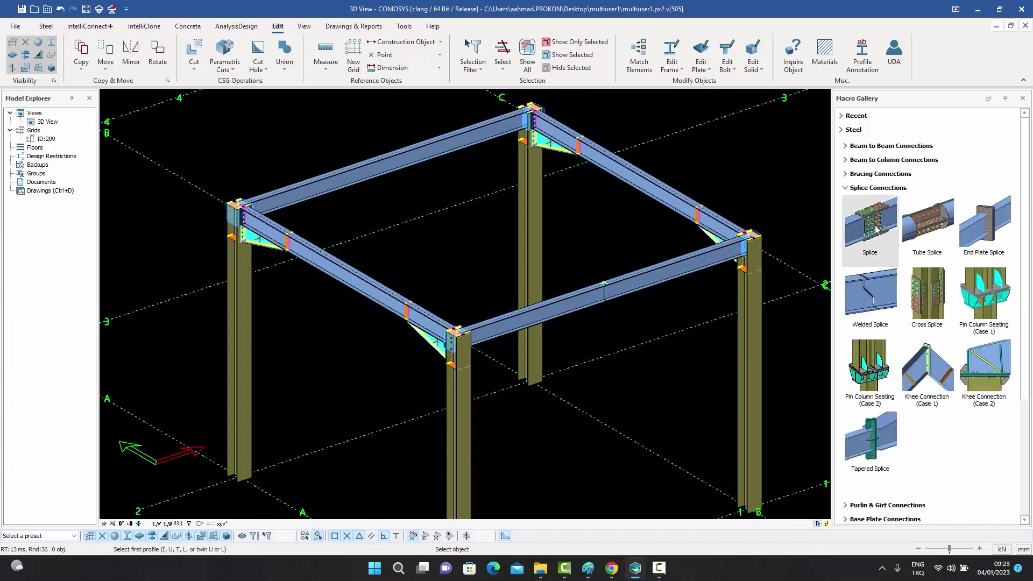
click(584, 300)
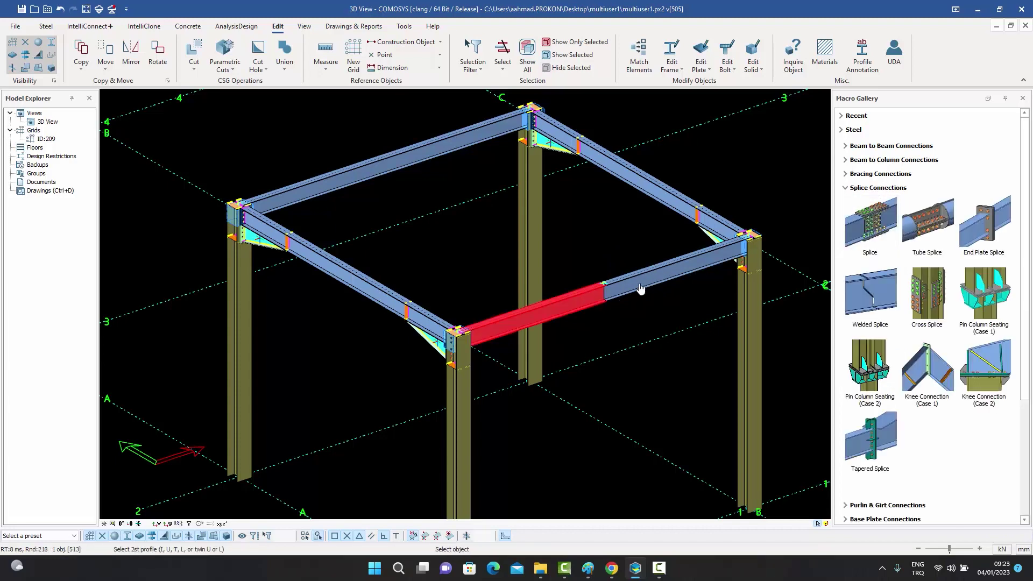
click(641, 288)
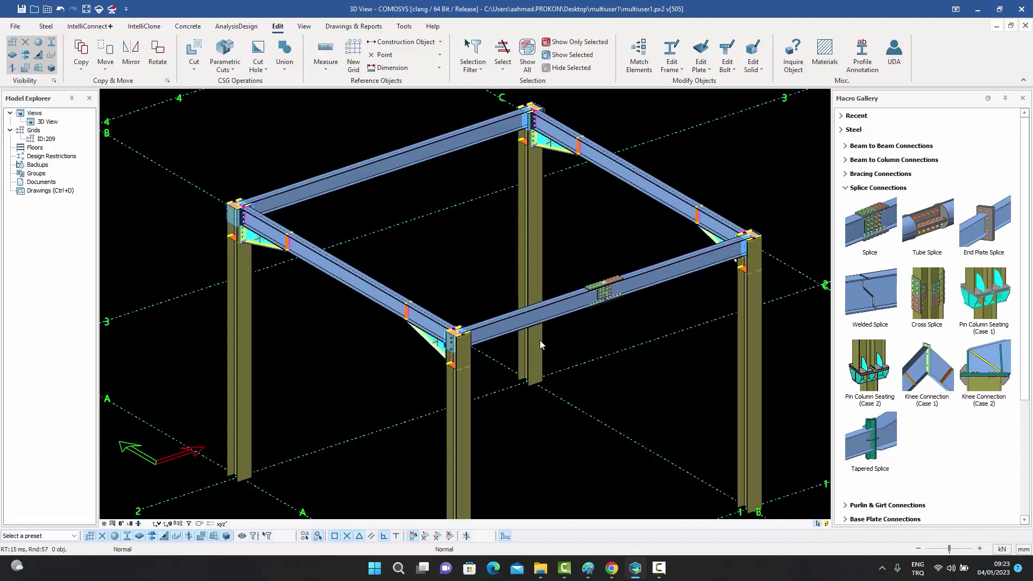
Step: Save the spliced project, upload it with tag T and description D1, then close COMOSYS
click(22, 8)
click(112, 10)
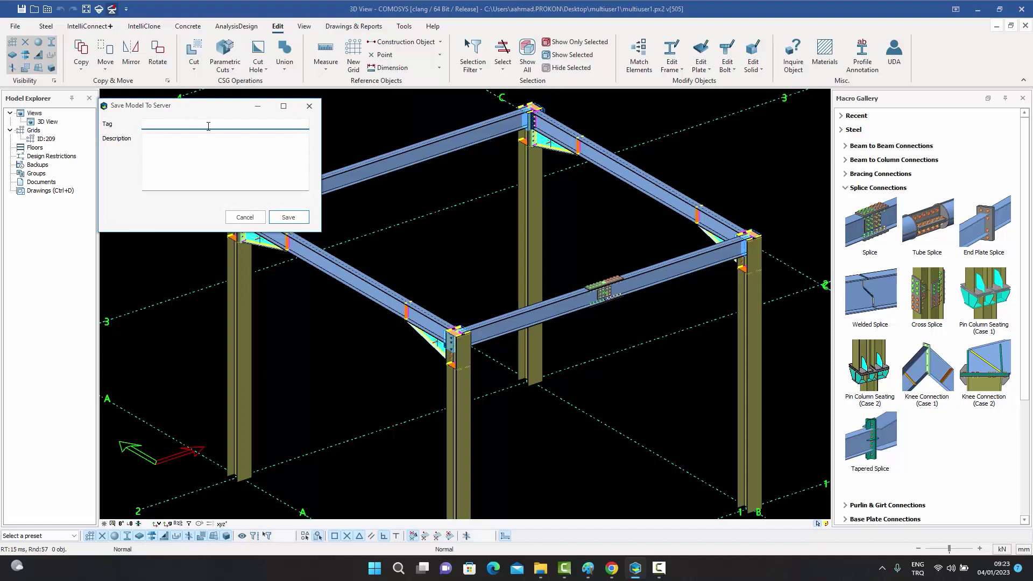
click(176, 141)
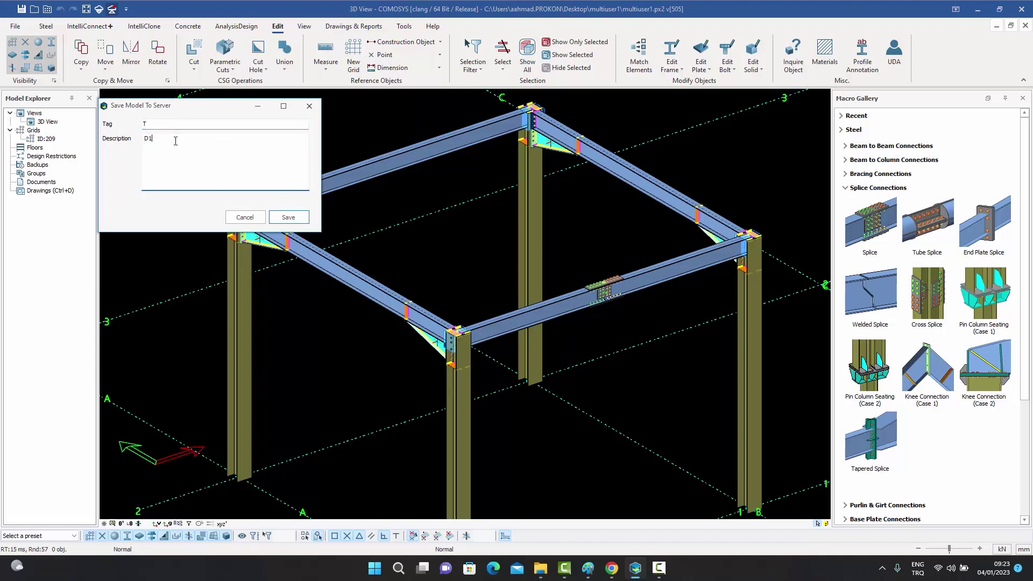
click(289, 218)
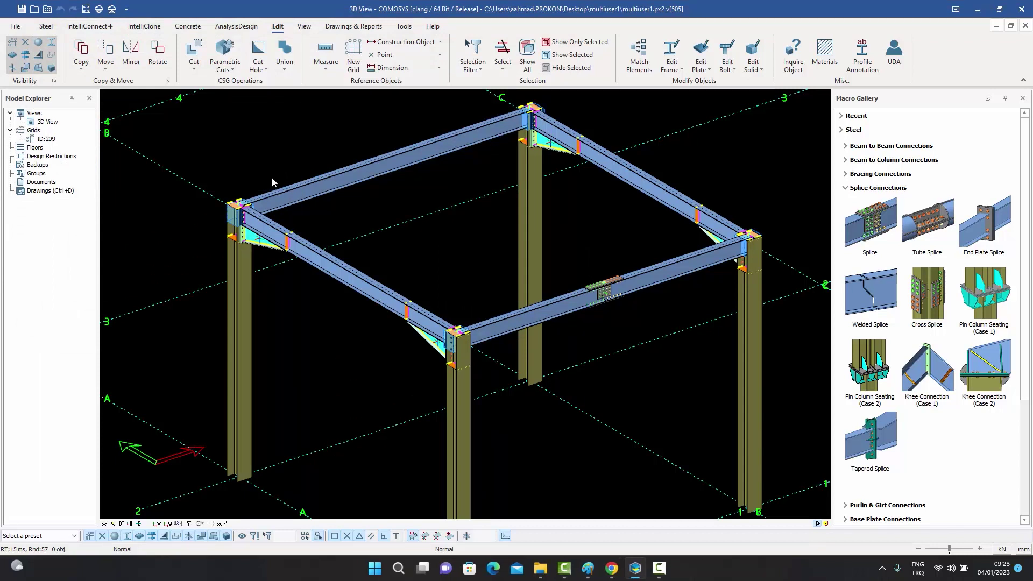
click(22, 9)
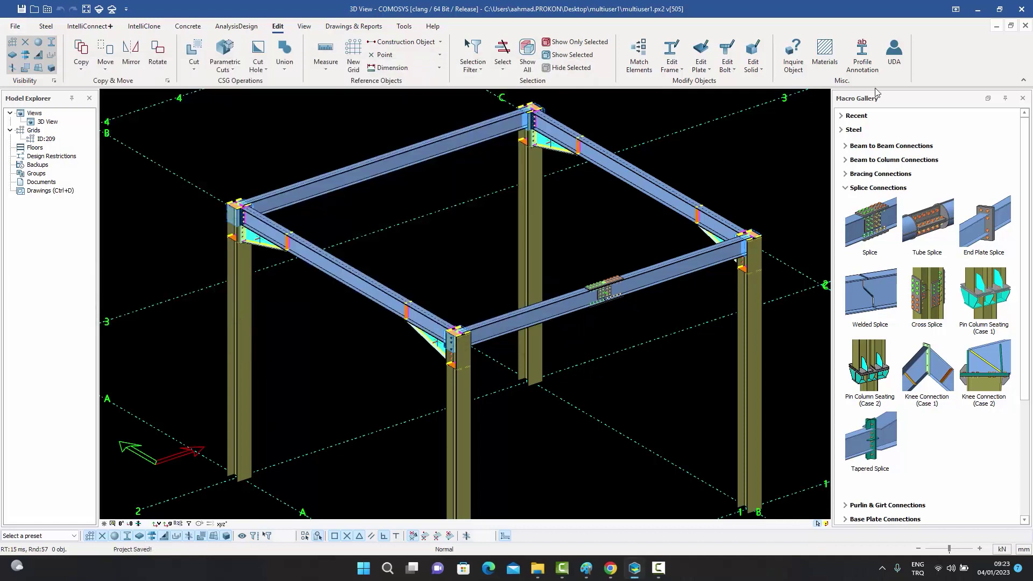
click(1025, 10)
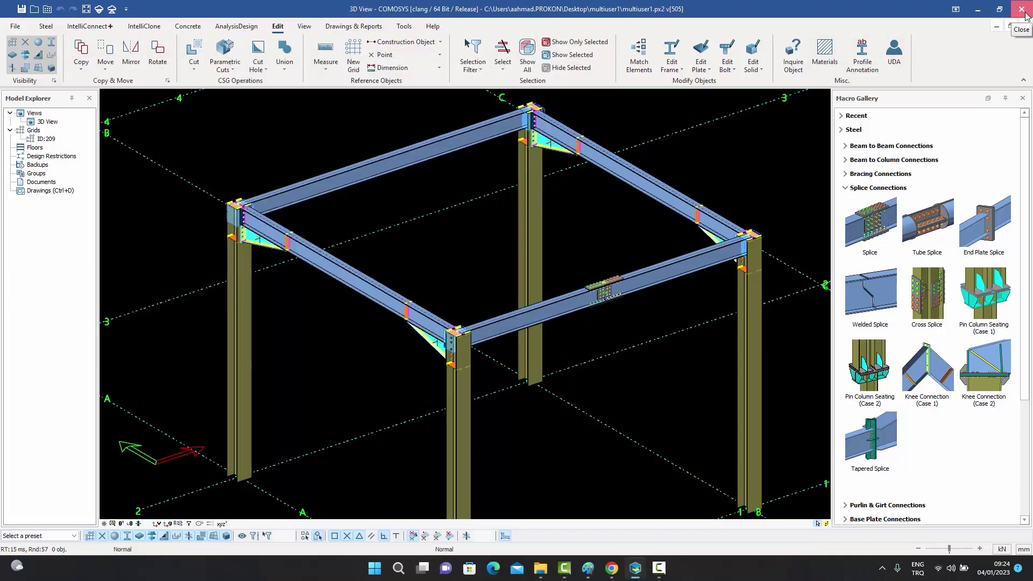
Step: Skip saving, relaunch COMOSYS, and open the C:\ComosysProjects copy of multiuser1.px2
click(542, 316)
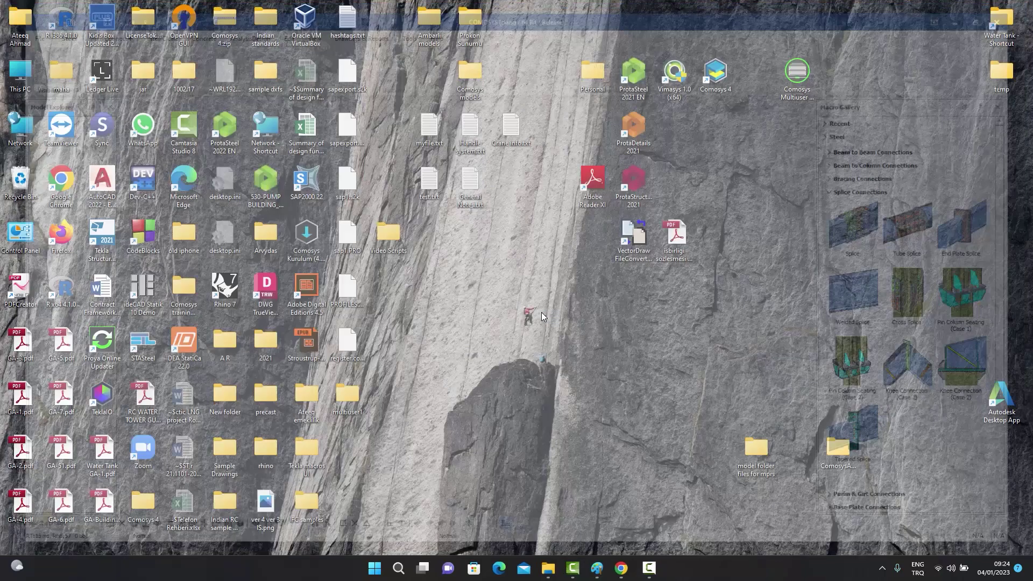
double_click(713, 78)
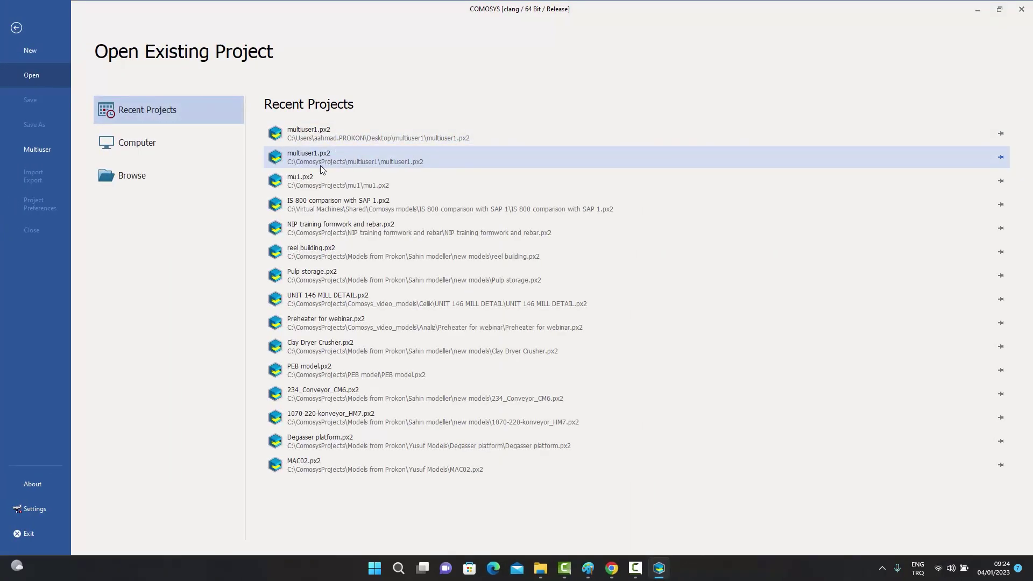
click(369, 167)
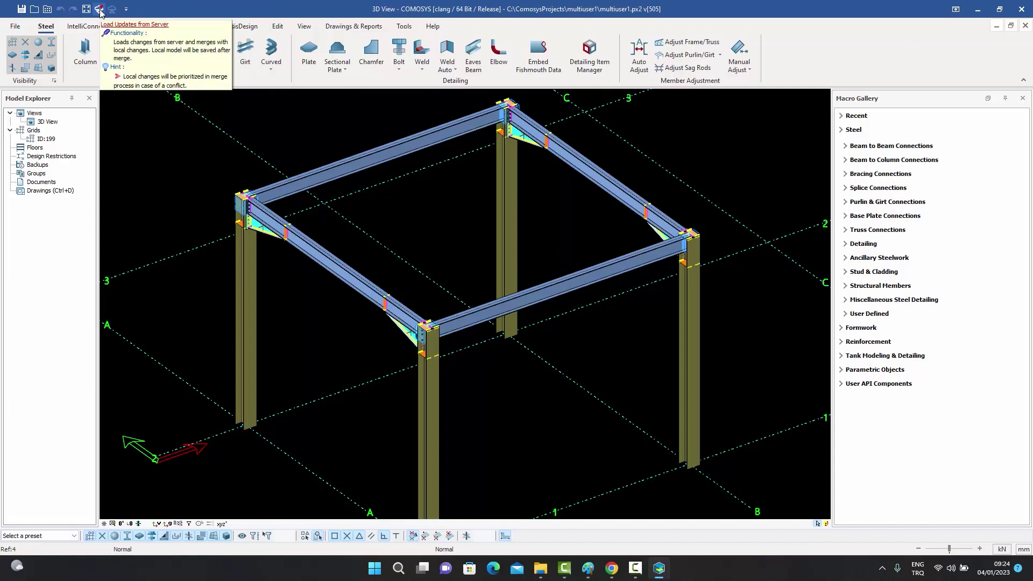
Step: Merge the server changes into this copy and zoom in on the front beam's bolted splice
click(99, 9)
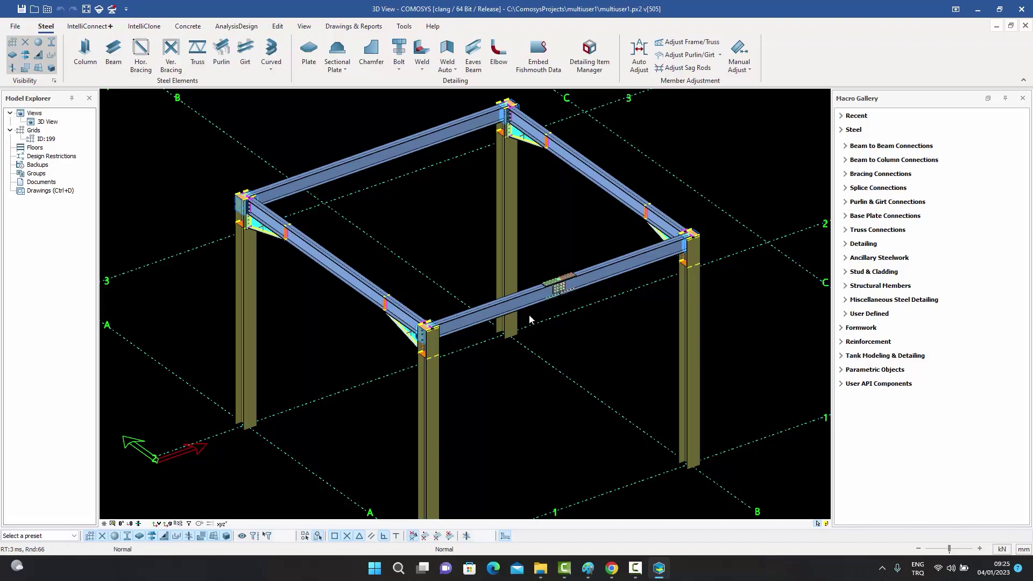
scroll(542, 323, up, 8)
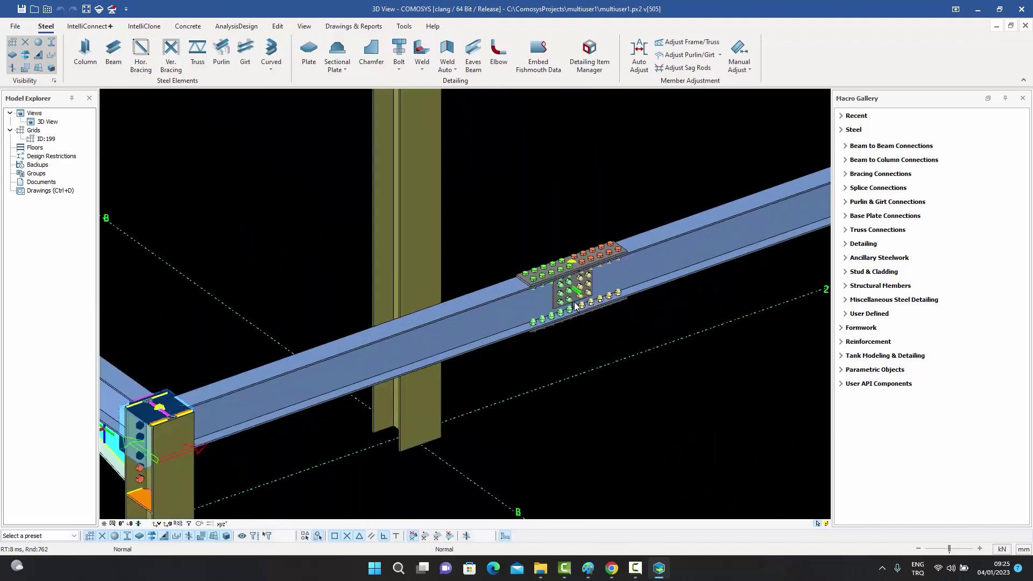
scroll(575, 305, up, 2)
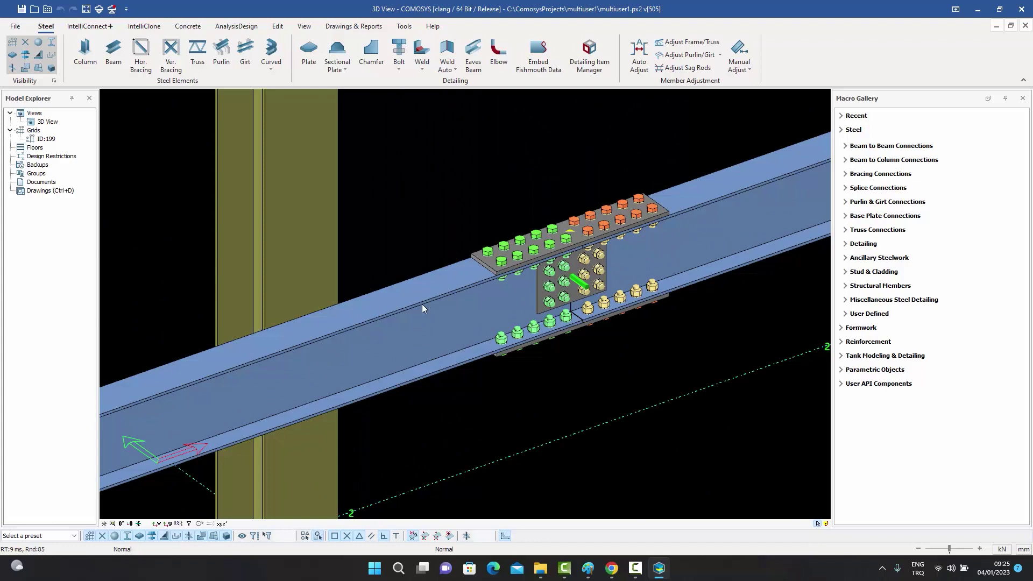
scroll(430, 305, down, 10)
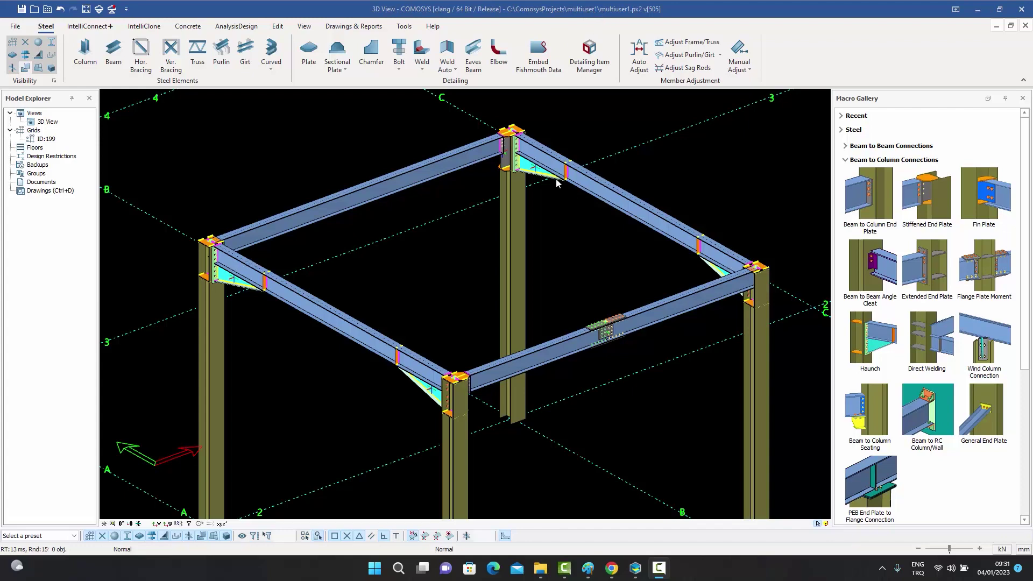
Step: Zoom around the frame, then save the local multiuser1 project
scroll(525, 136, up, 6)
scroll(508, 149, up, 3)
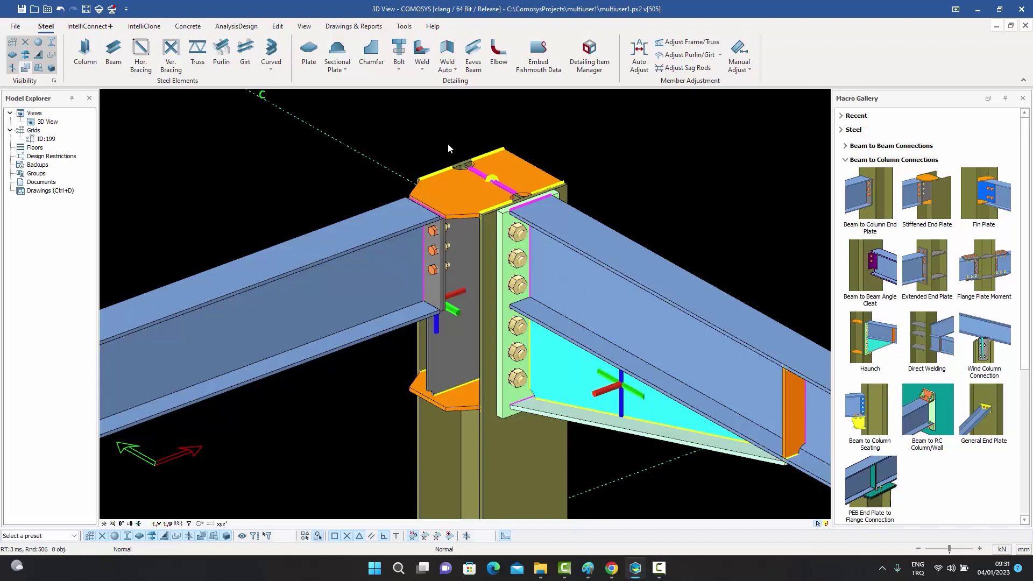
scroll(456, 223, up, 1)
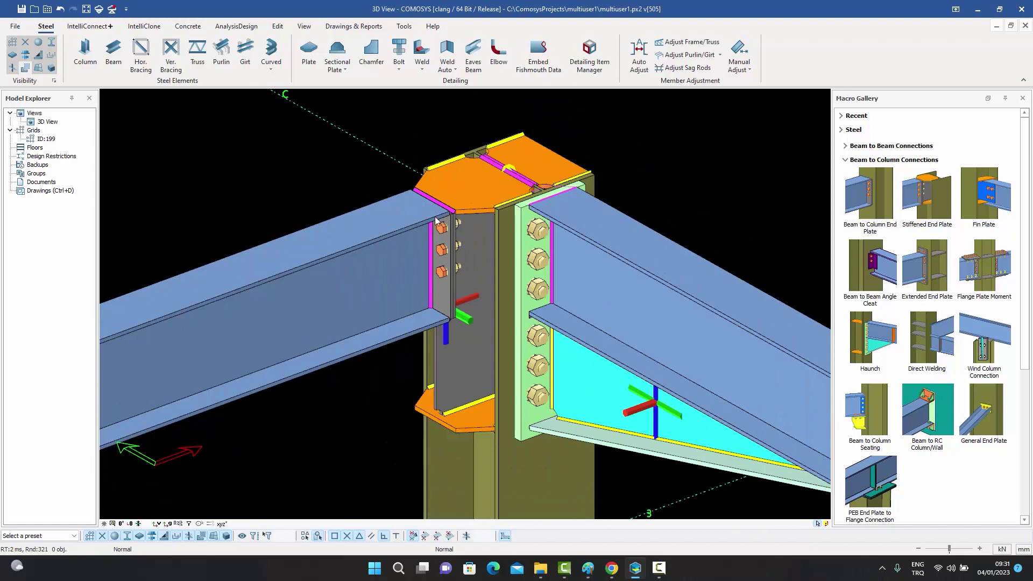
scroll(471, 214, down, 5)
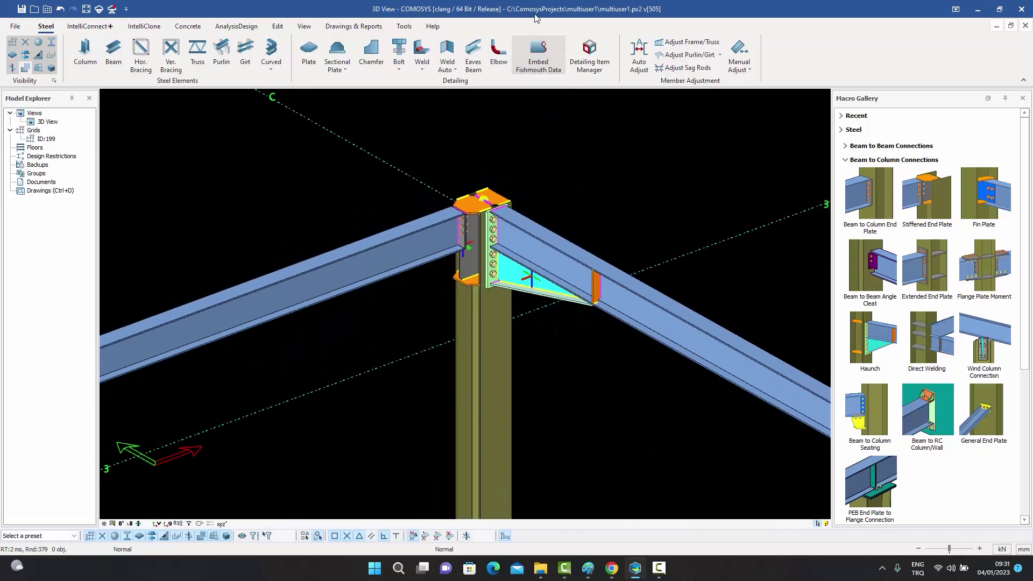
scroll(364, 217, down, 6)
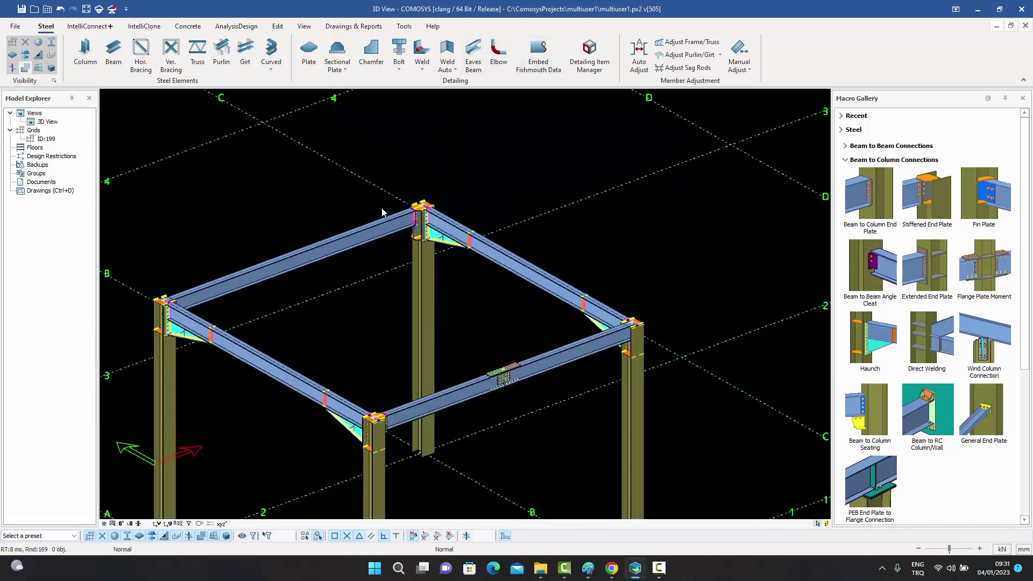
click(22, 9)
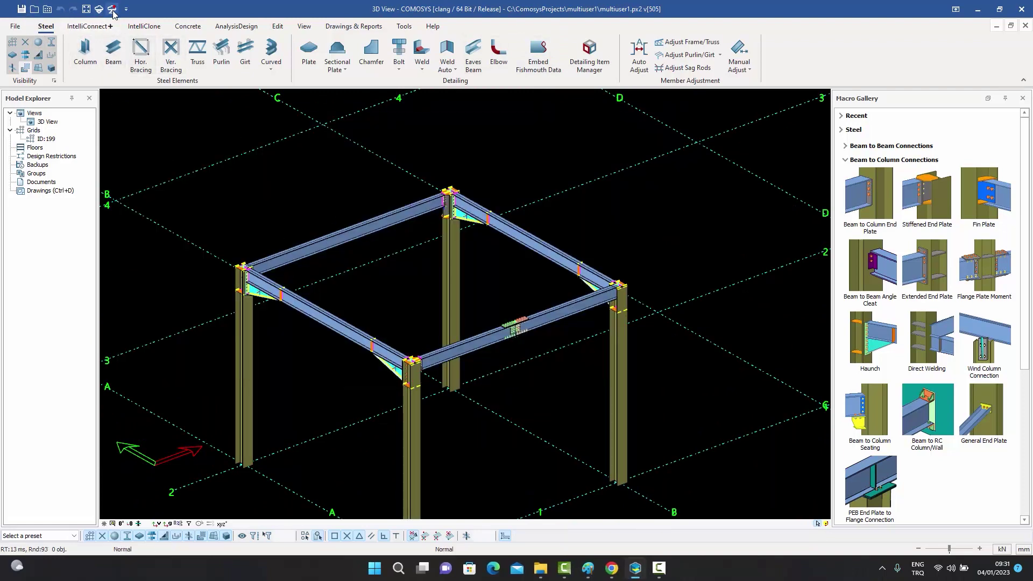
Step: Zoom and orbit to inspect the column-top corner connection, then clear the selection
scroll(455, 213, up, 6)
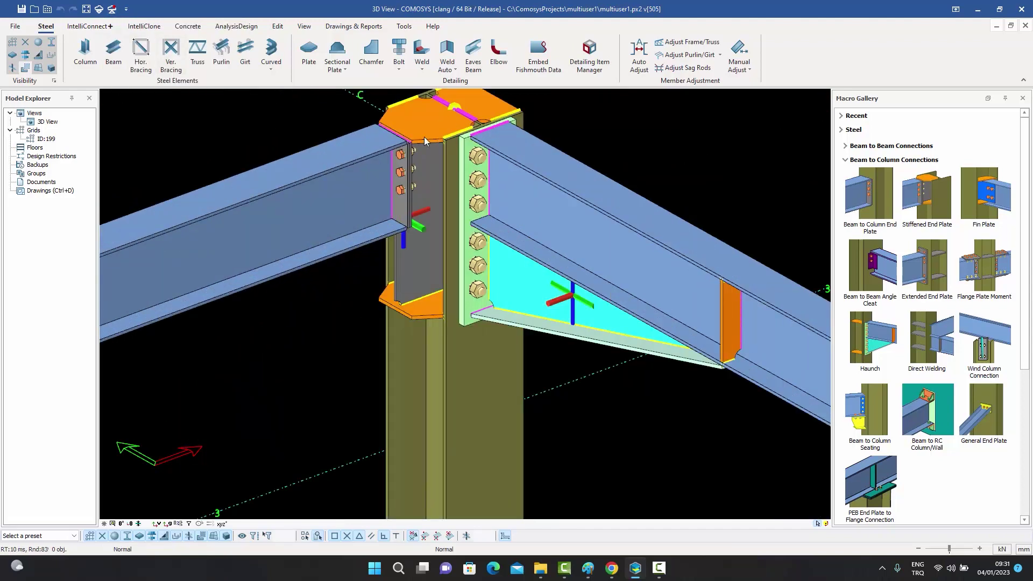
scroll(451, 147, down, 6)
scroll(453, 313, up, 6)
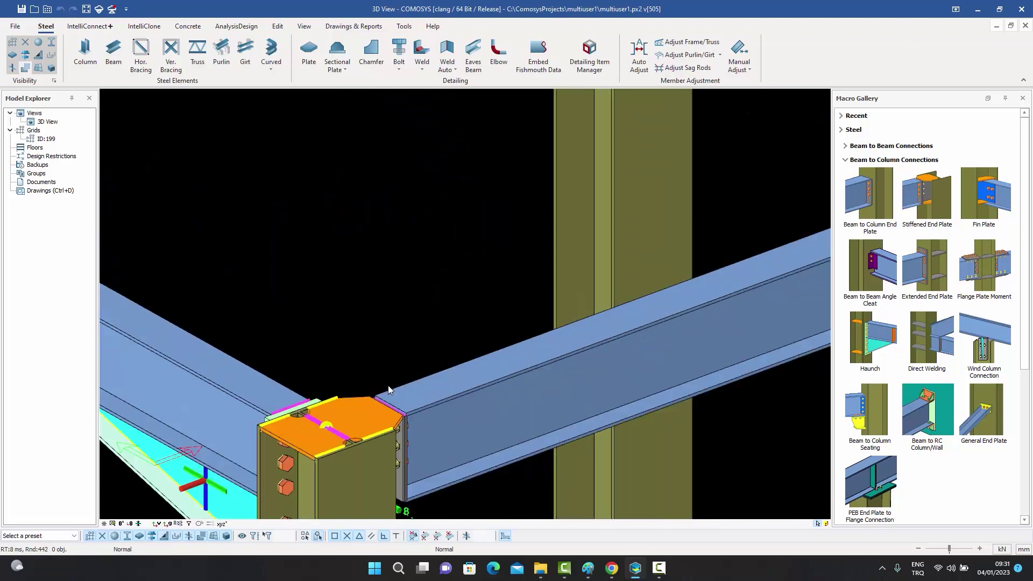
click(336, 434)
middle_drag(336, 433, 386, 259)
scroll(342, 332, down, 6)
scroll(460, 347, up, 2)
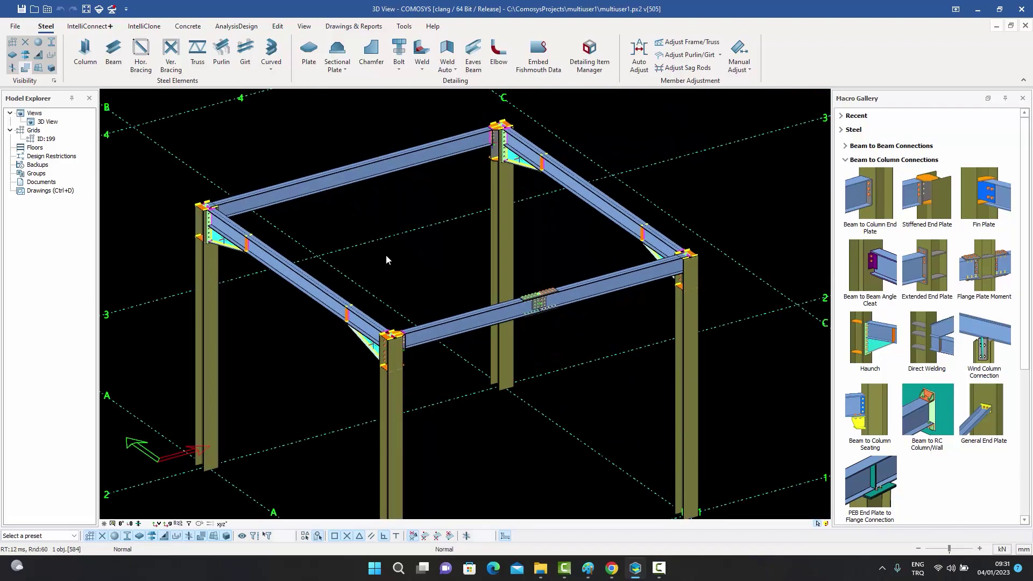
click(265, 141)
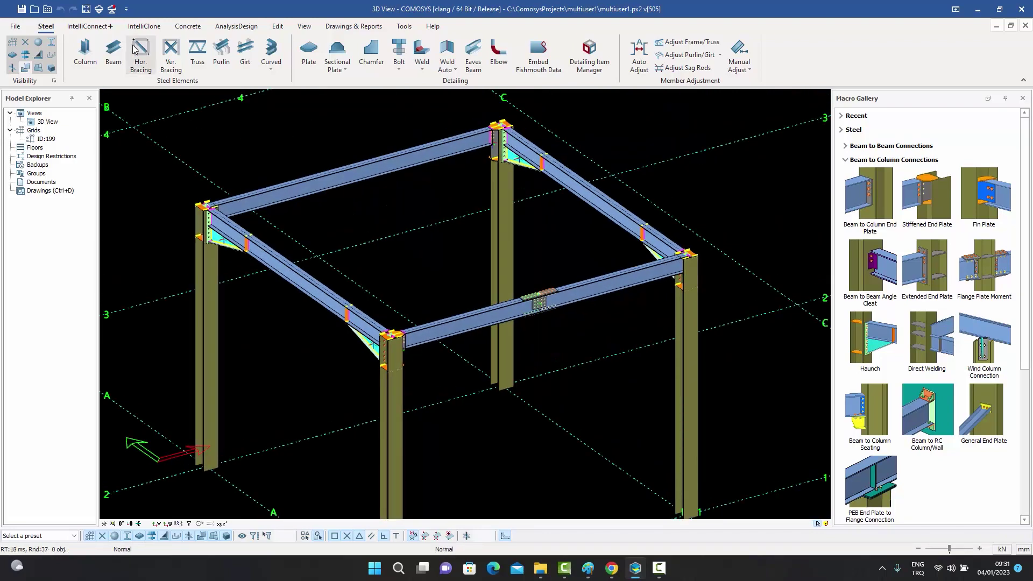
Step: Upload the model to the server with tag 't' and description 'd', then close the window
click(113, 10)
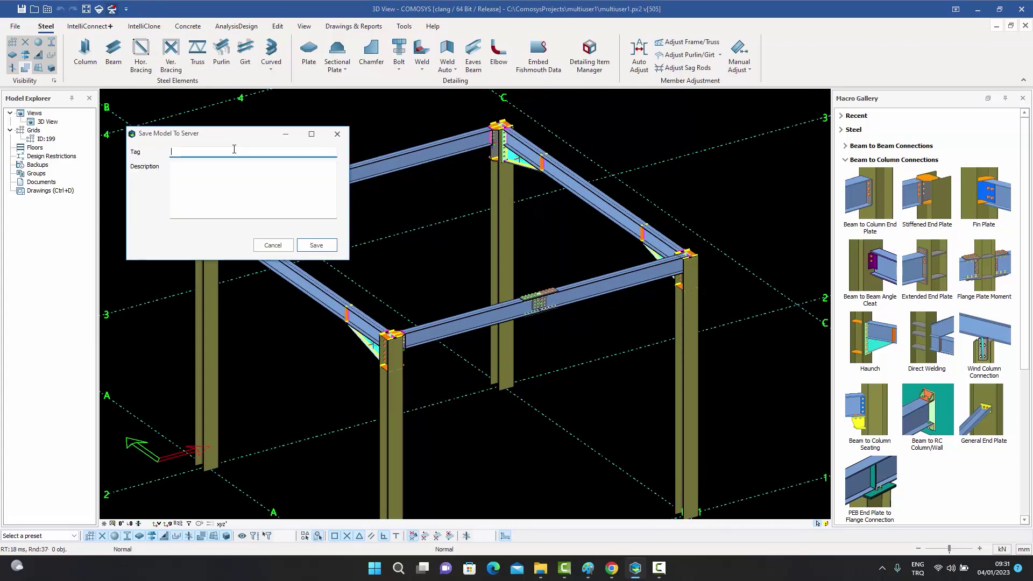
text(t)
click(229, 172)
text(d)
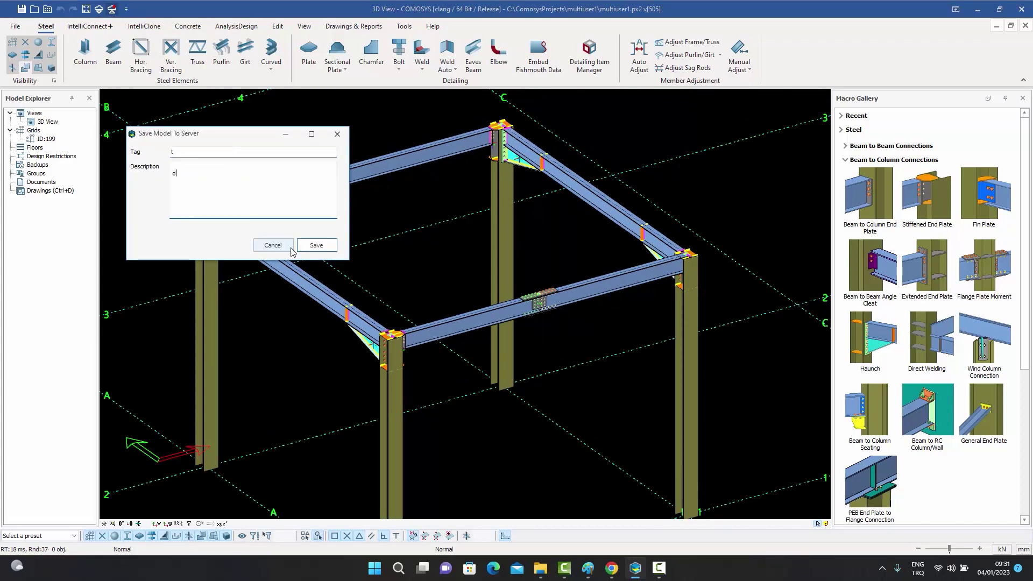
click(318, 246)
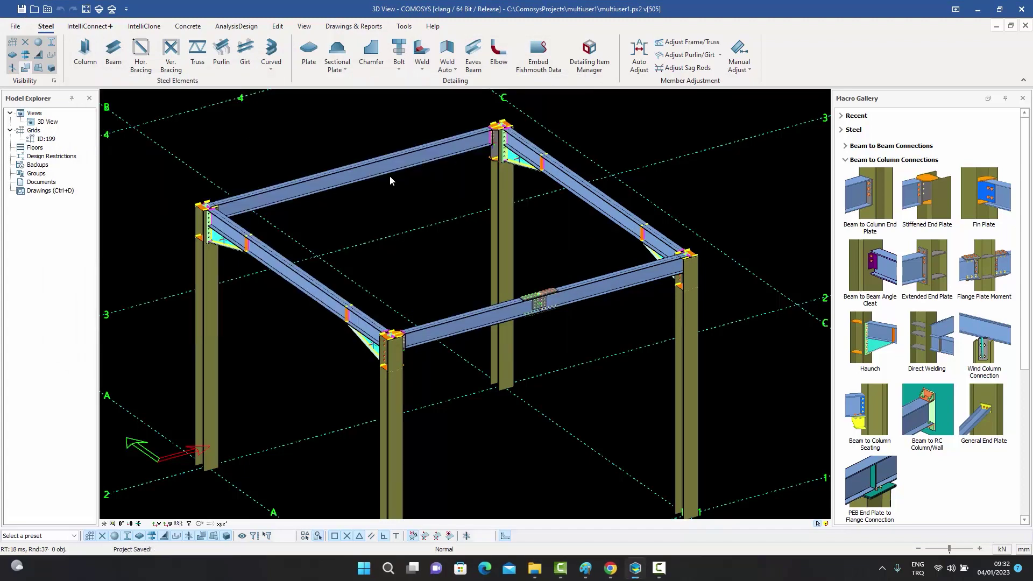
click(1023, 11)
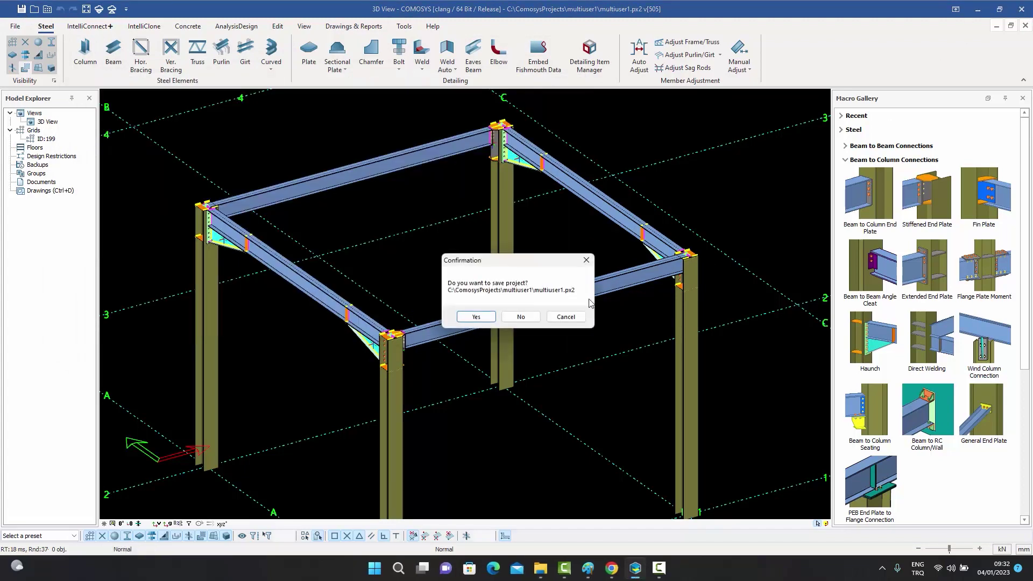
Step: Skip saving, relaunch COMOSYS, and open the Desktop copy of multiuser1.px2
click(517, 317)
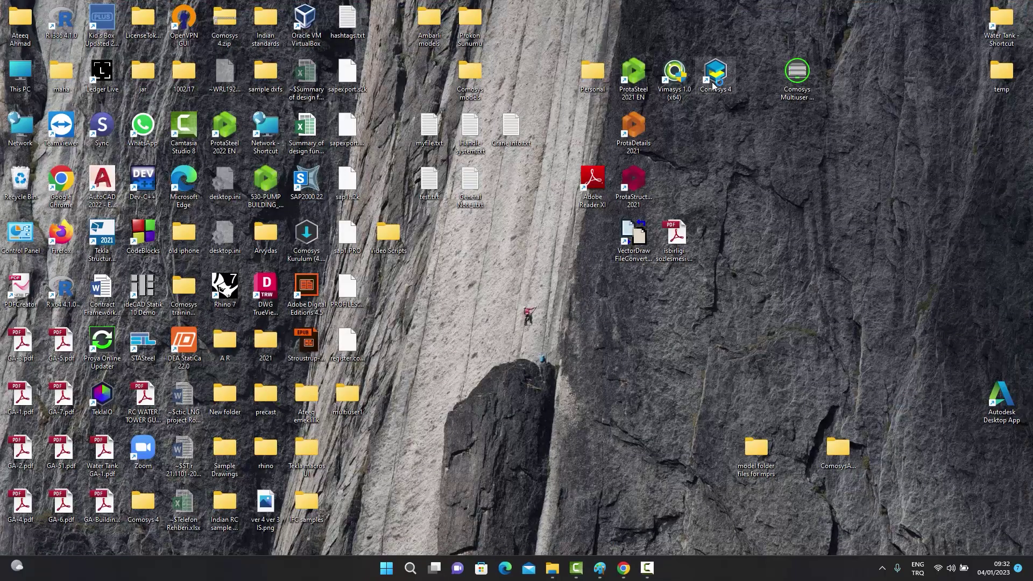
double_click(714, 75)
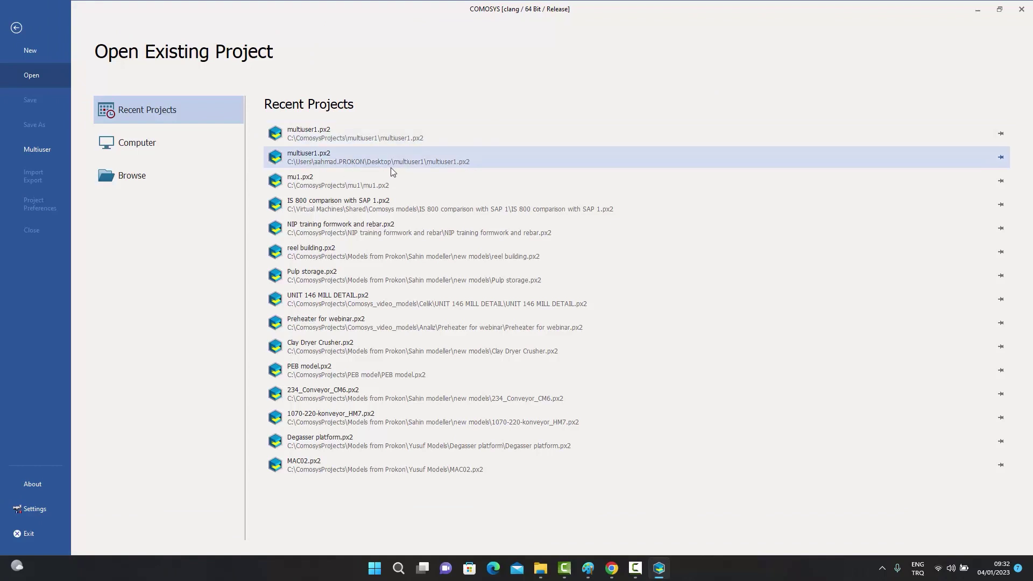
click(375, 160)
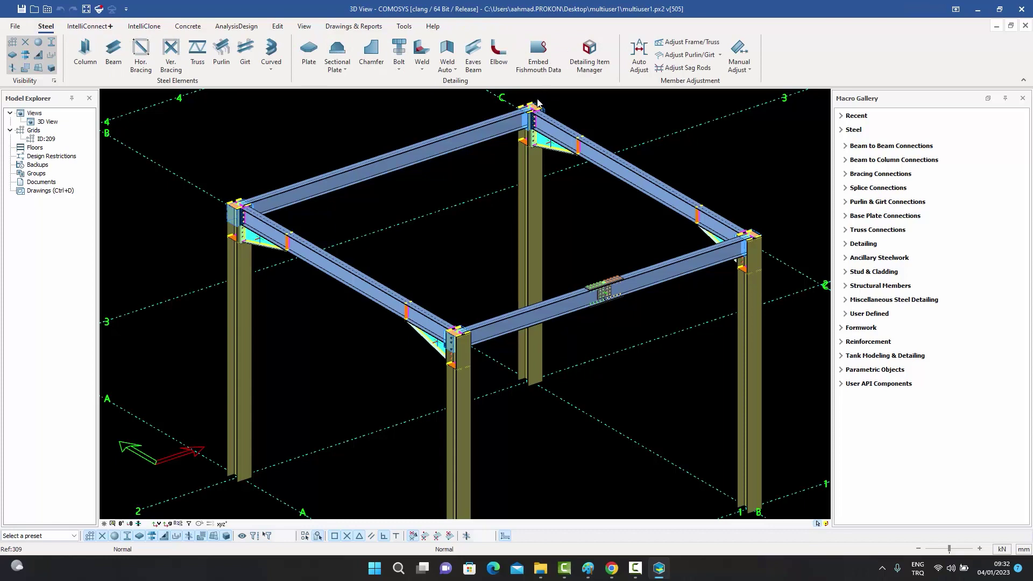
scroll(538, 102, up, 10)
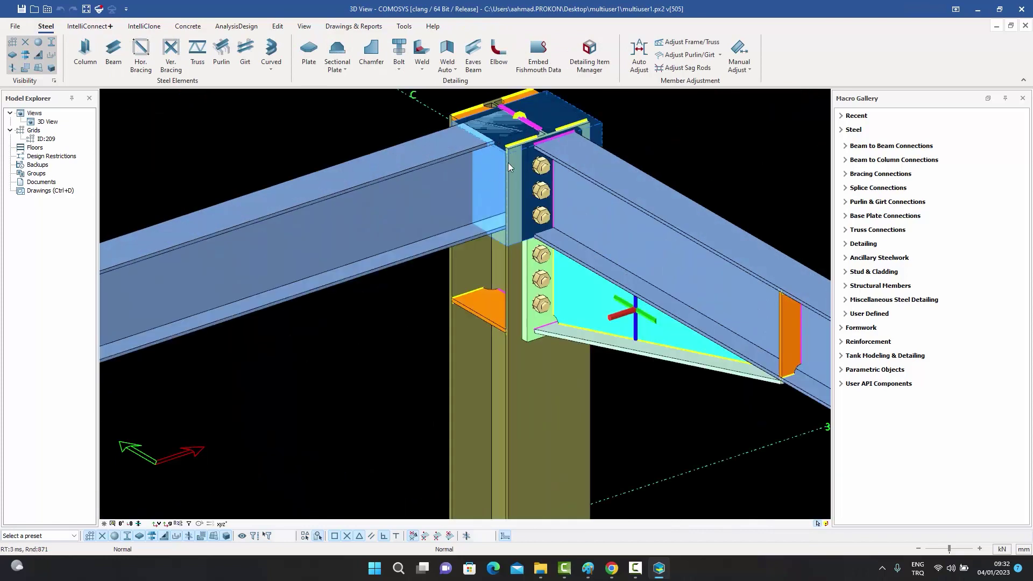
scroll(511, 169, down, 10)
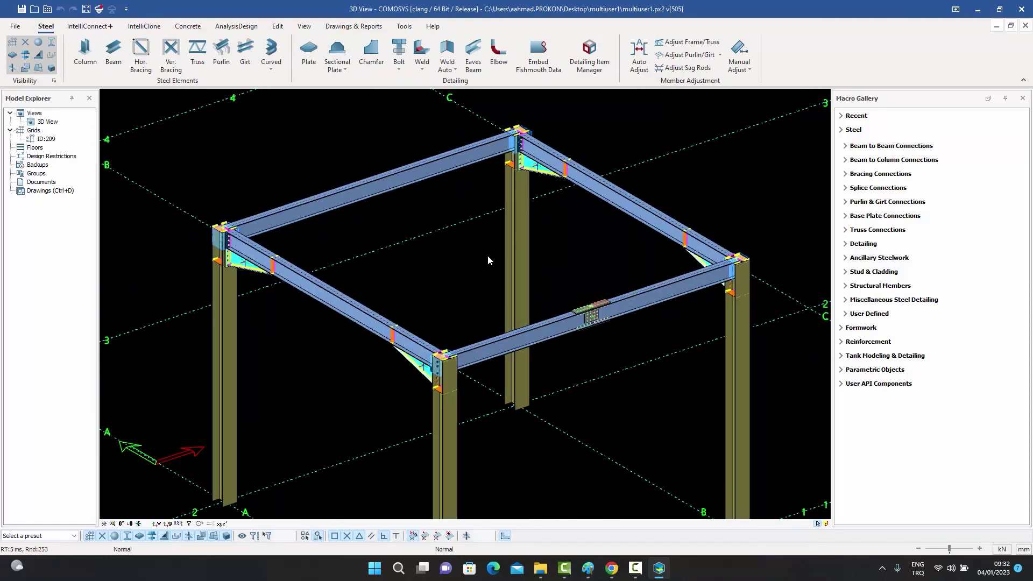
Step: Pull the latest server revisions into the Desktop copy of multiuser1.px2
click(99, 11)
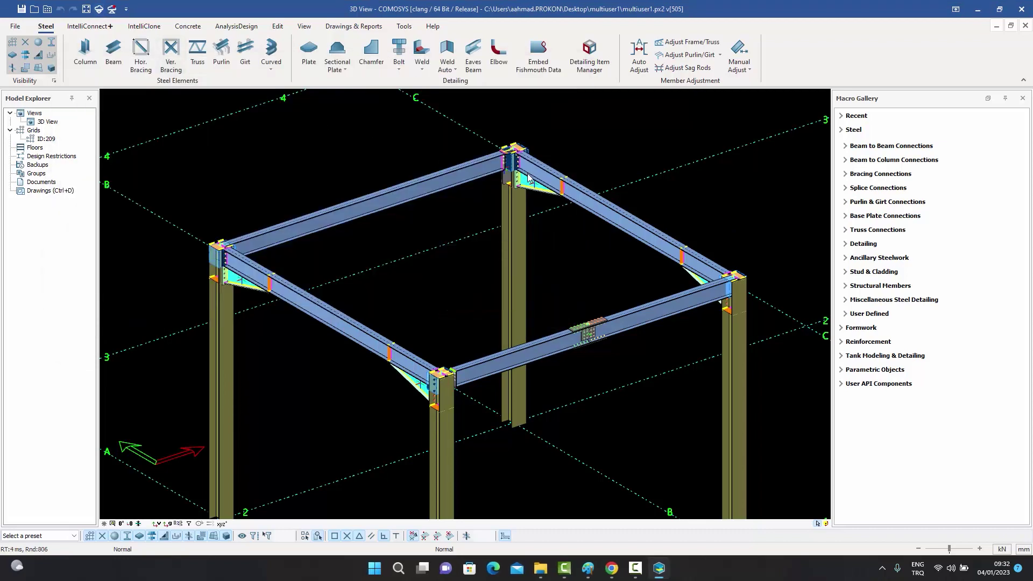
scroll(505, 183, up, 5)
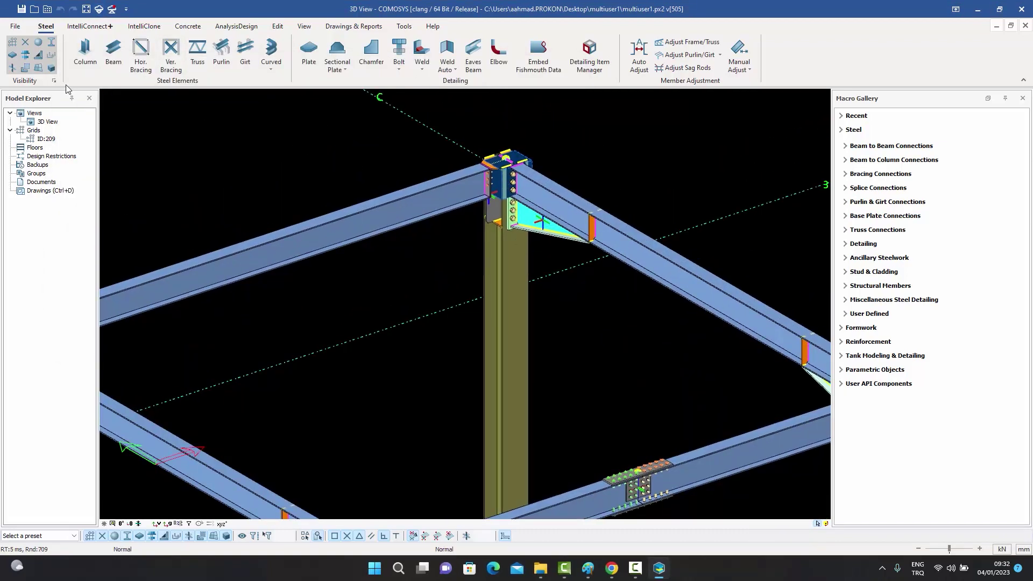
scroll(497, 160, up, 2)
scroll(498, 160, up, 1)
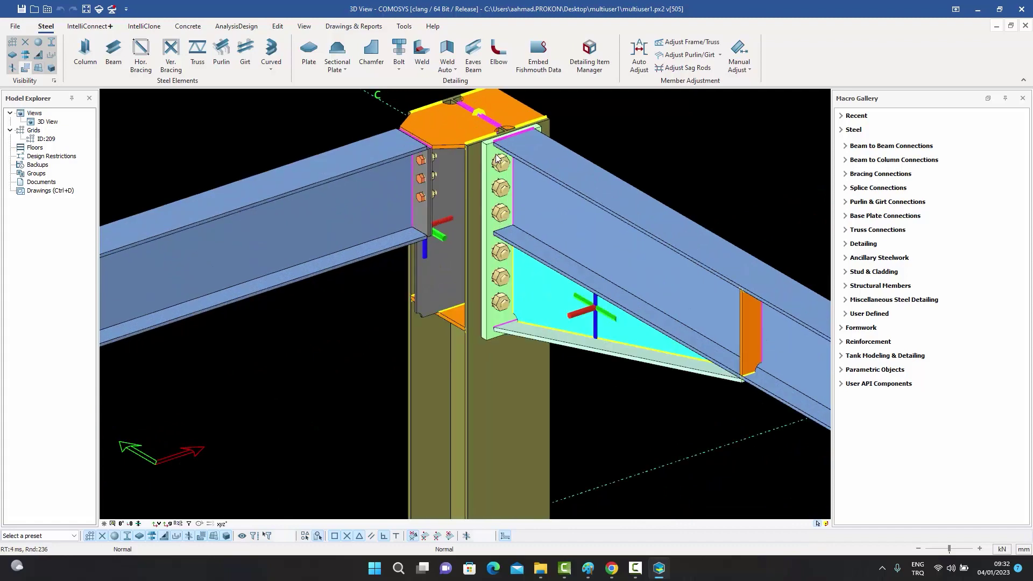
scroll(497, 160, down, 10)
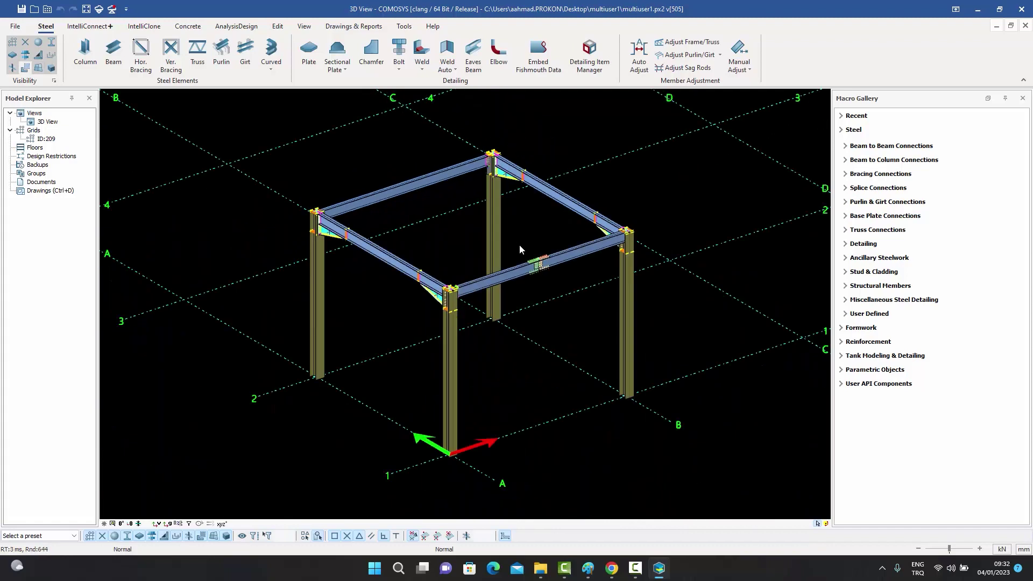
Step: Orbit the frame to check the corner connection, and hide the magenta plates
middle_drag(519, 244, 465, 254)
scroll(451, 300, up, 8)
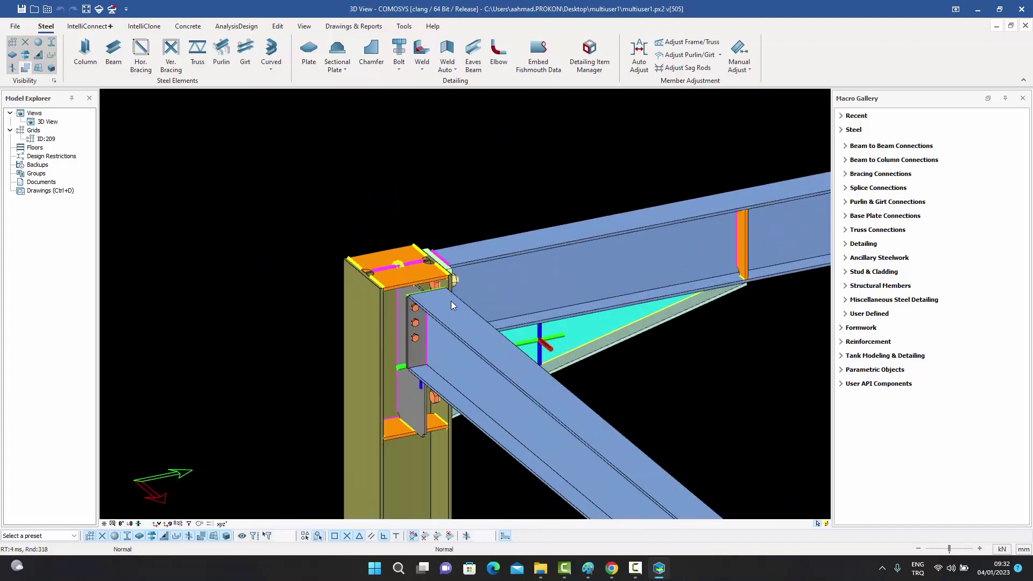
scroll(451, 298, down, 8)
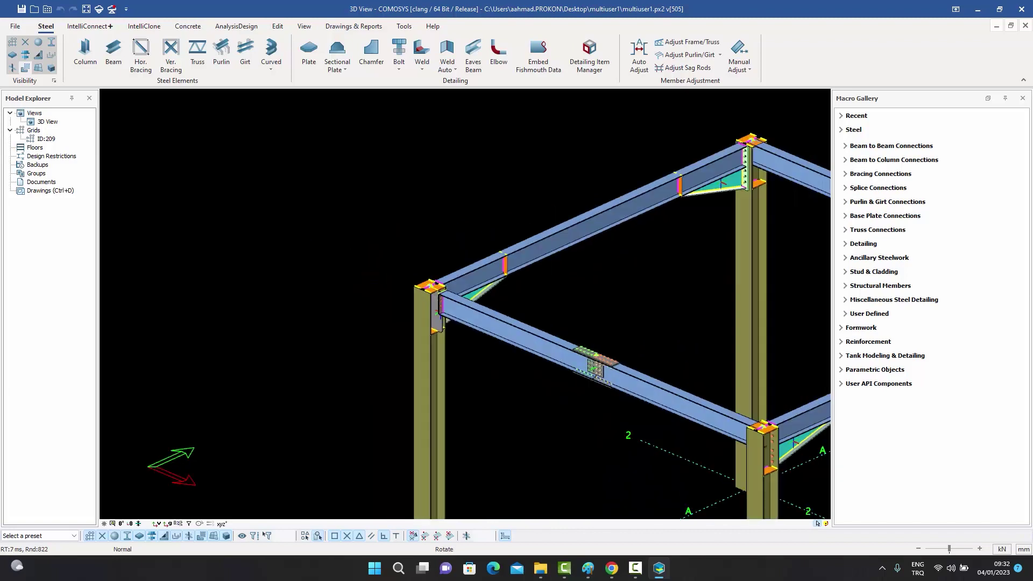
middle_drag(473, 297, 497, 298)
scroll(497, 298, down, 5)
middle_drag(496, 384, 508, 382)
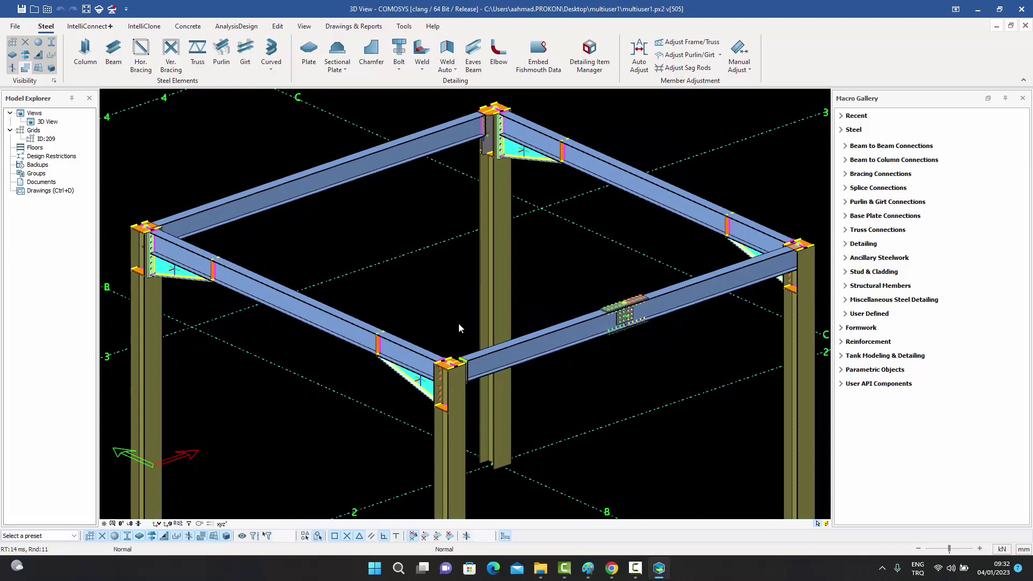
click(38, 55)
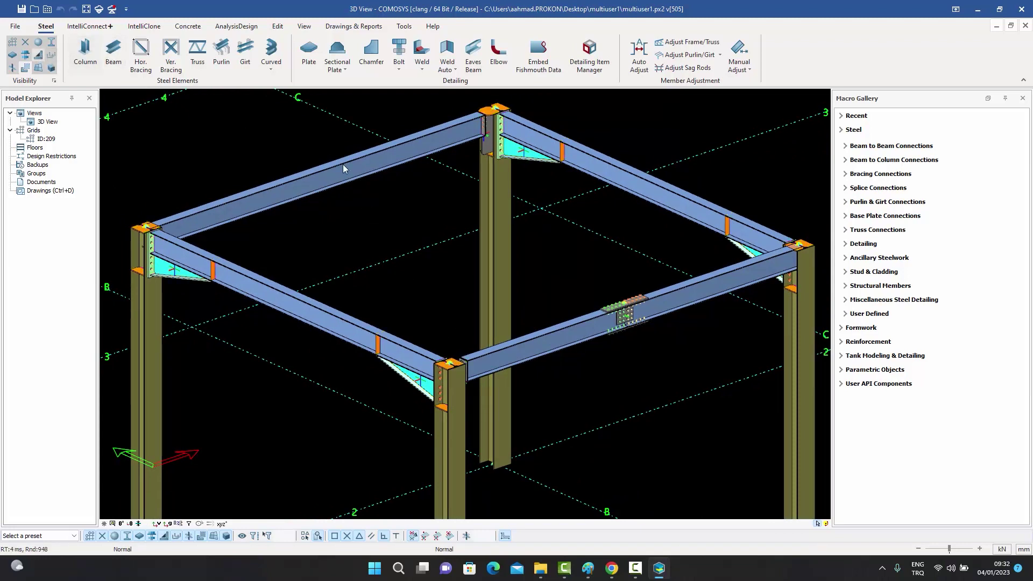